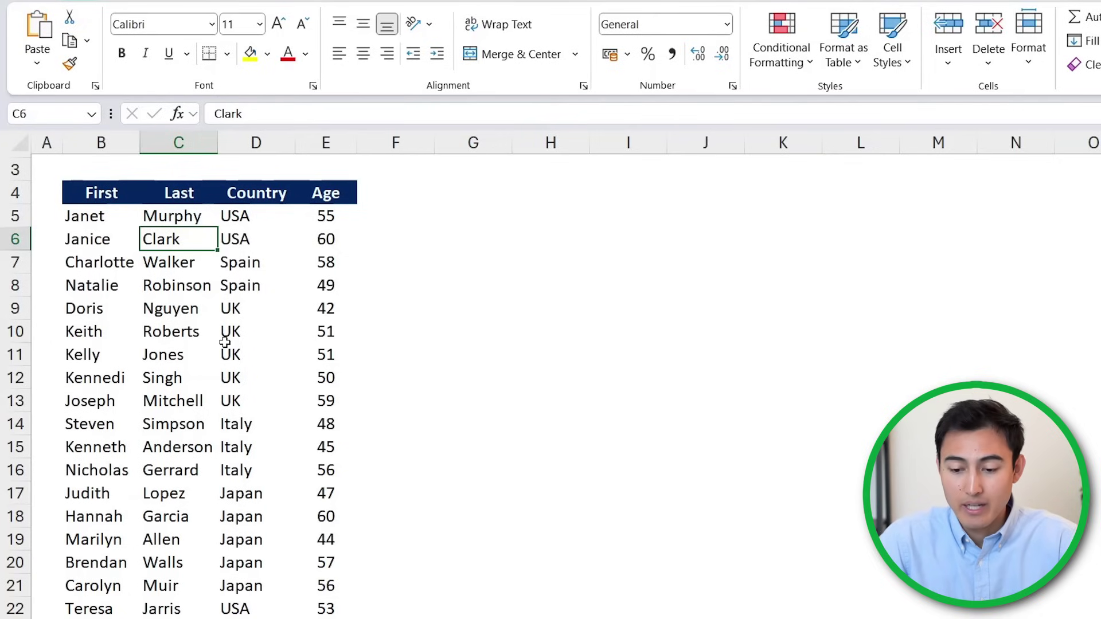
Convert the people list into an Excel table with headers.
key("ctrl+t")
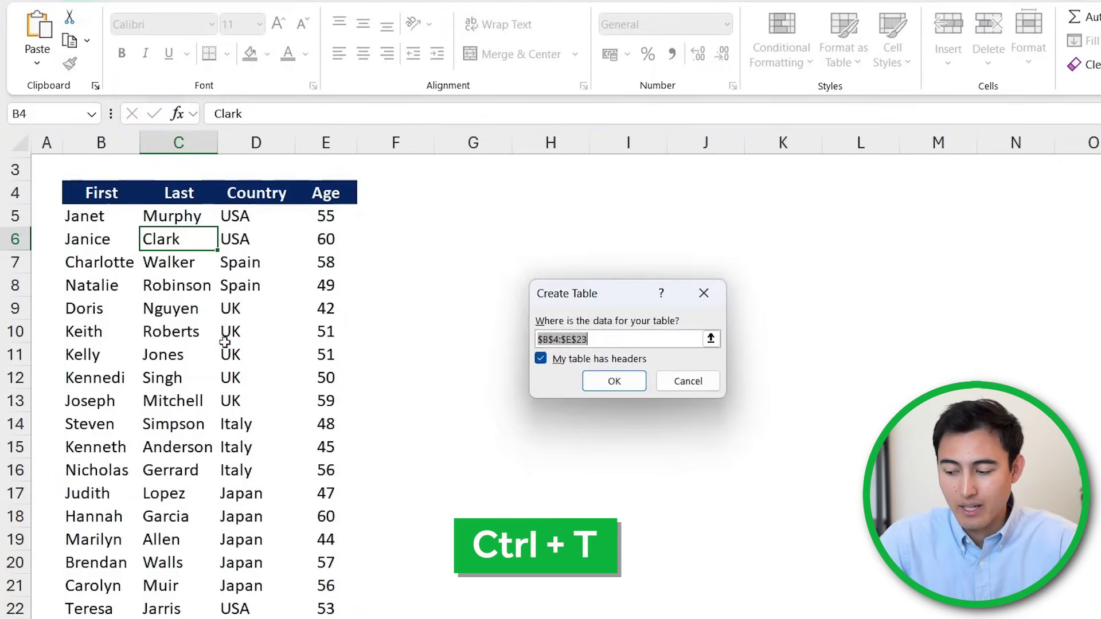
key("Return")
scroll(225, 342, "up", 1)
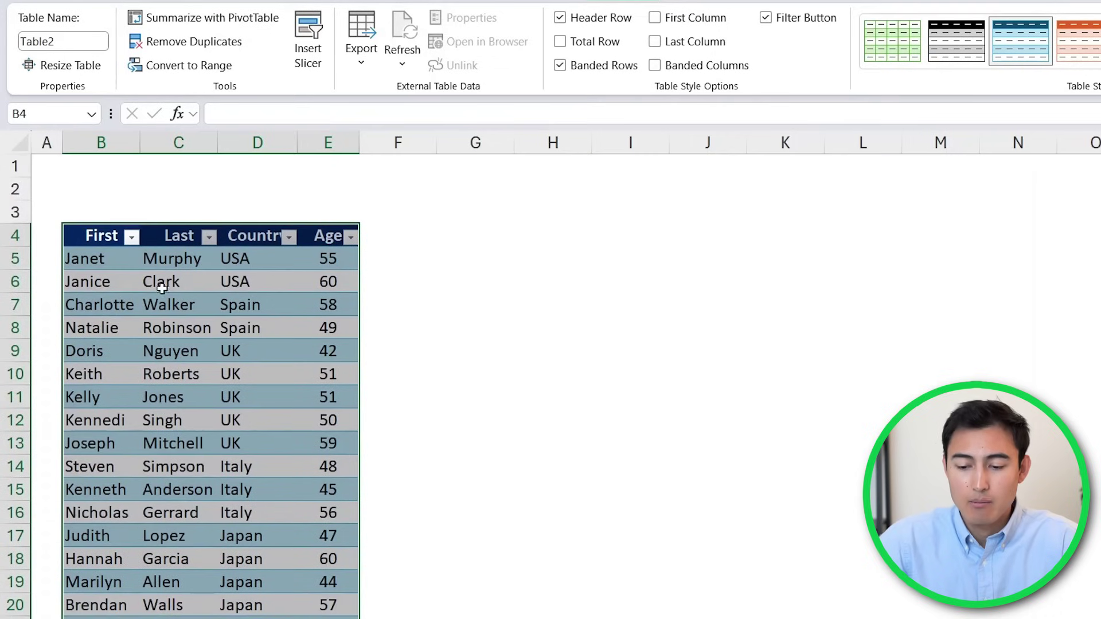
Copy the First, Last, Country and Age headers from B4:E4 into G4:J4.
left_click(51, 224)
left_click(93, 226)
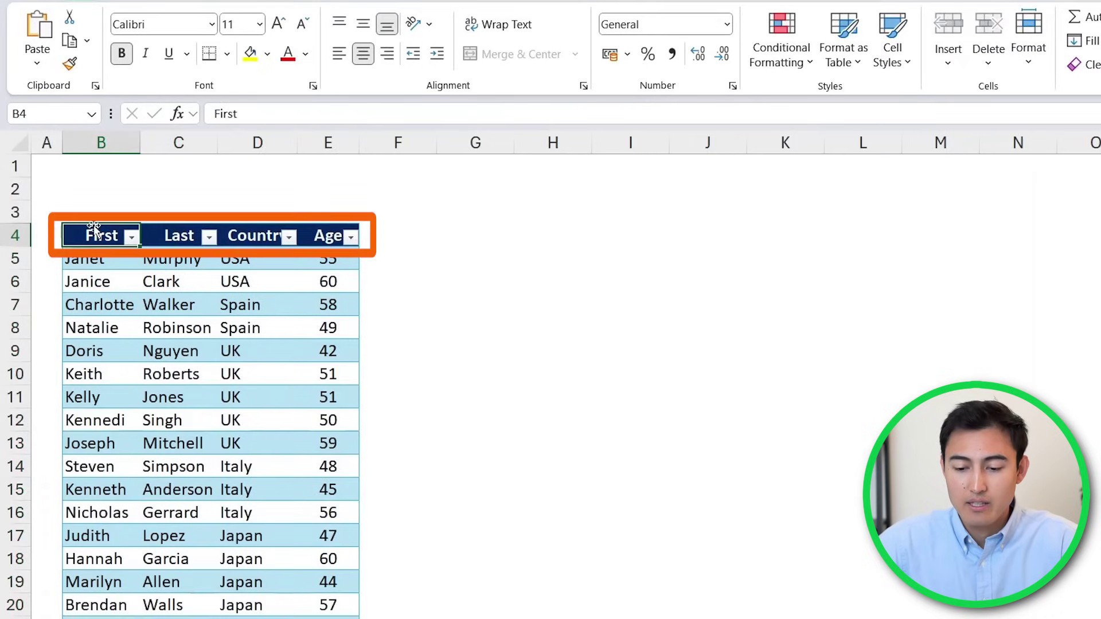
key("shift+Right")
key("shift+Right")
key("shift+Right")
key("ctrl+c")
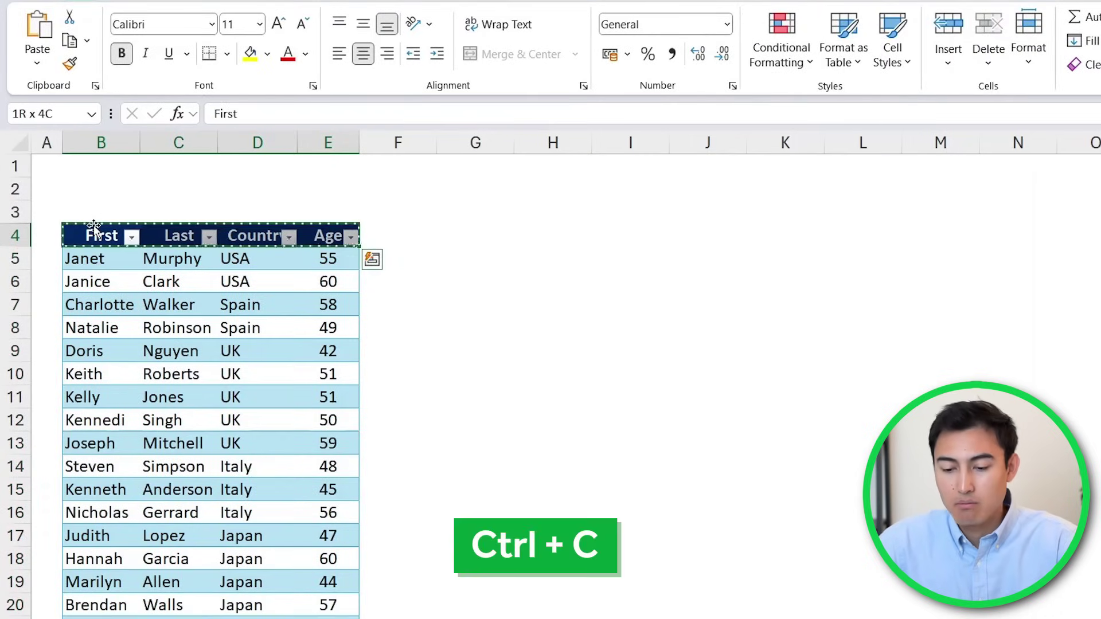
key("Right")
key("Right")
key("Right")
key("Right")
key("Right")
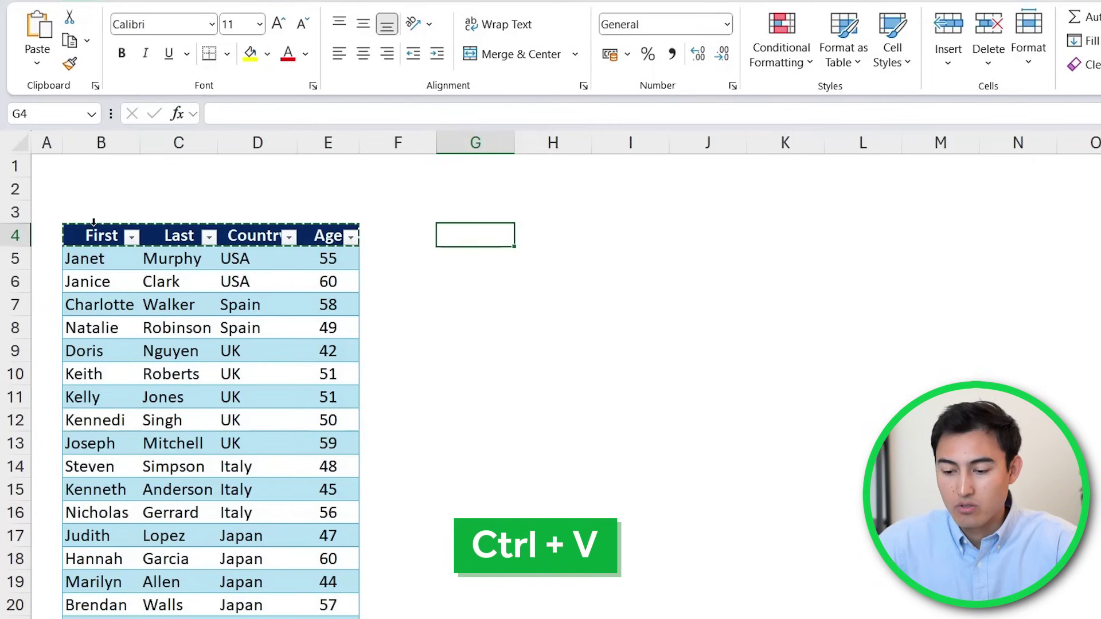
key("ctrl+v")
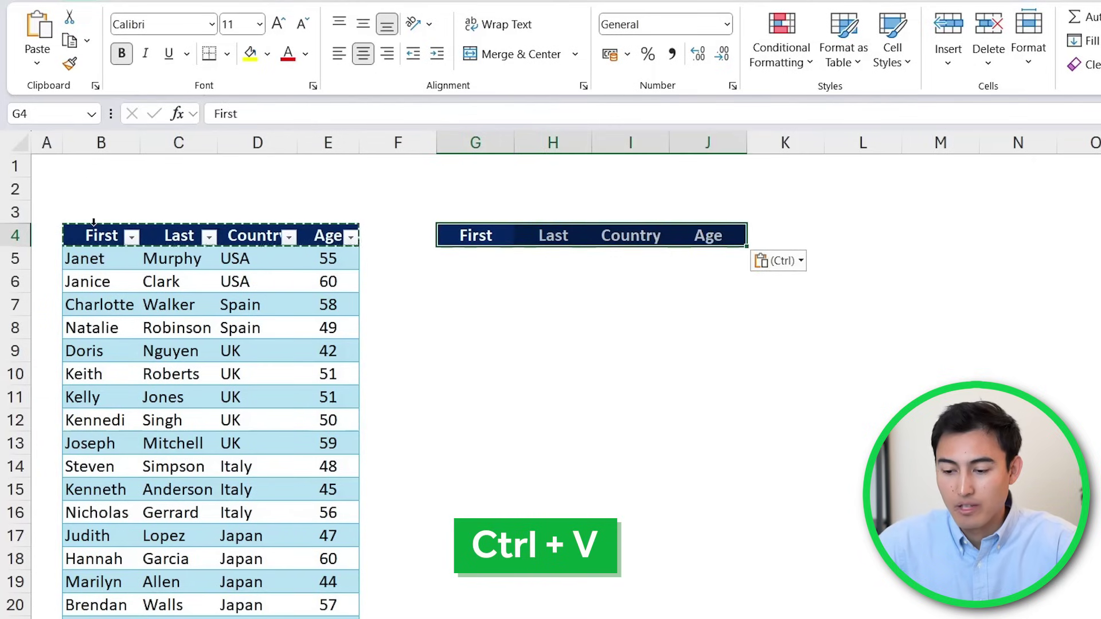
left_click(544, 200)
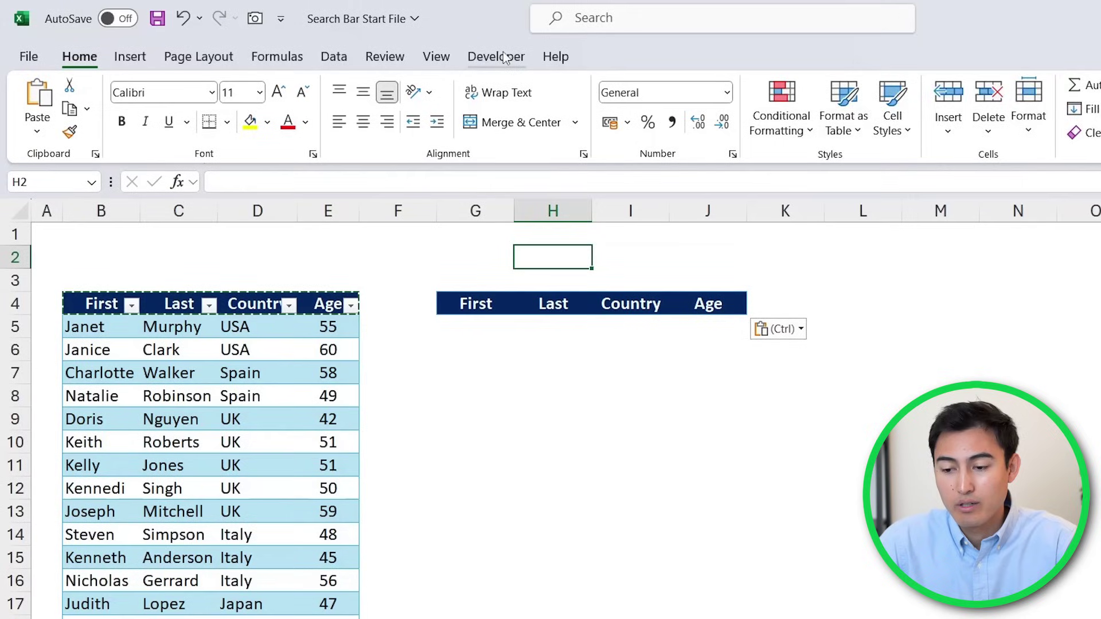
Confirm in Customize the Ribbon that the Developer tab is enabled.
left_click(494, 57)
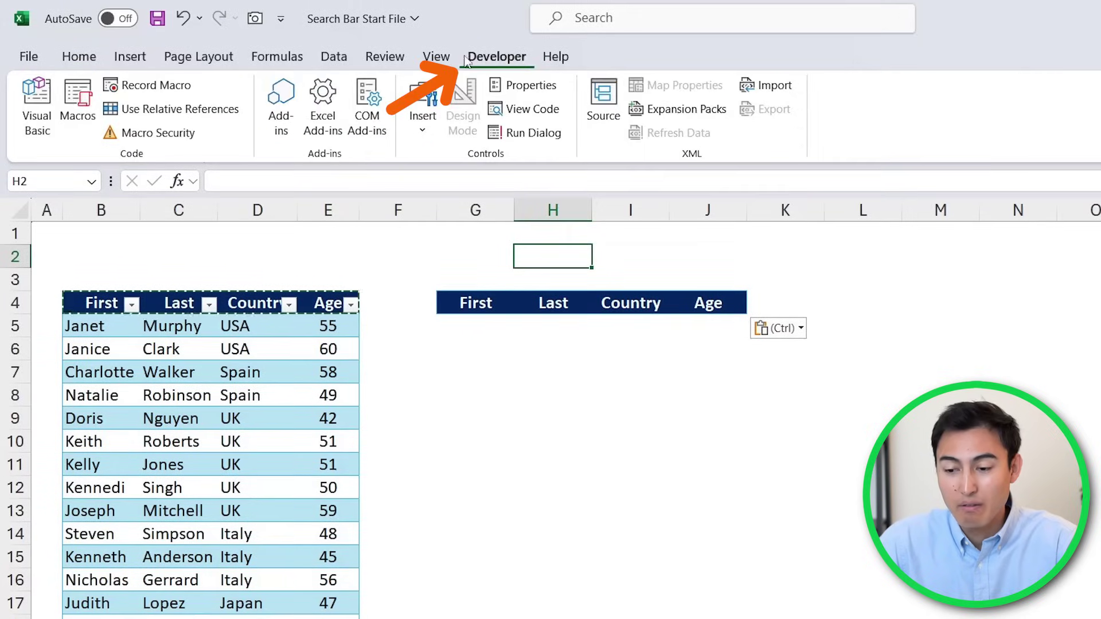
left_click(79, 56)
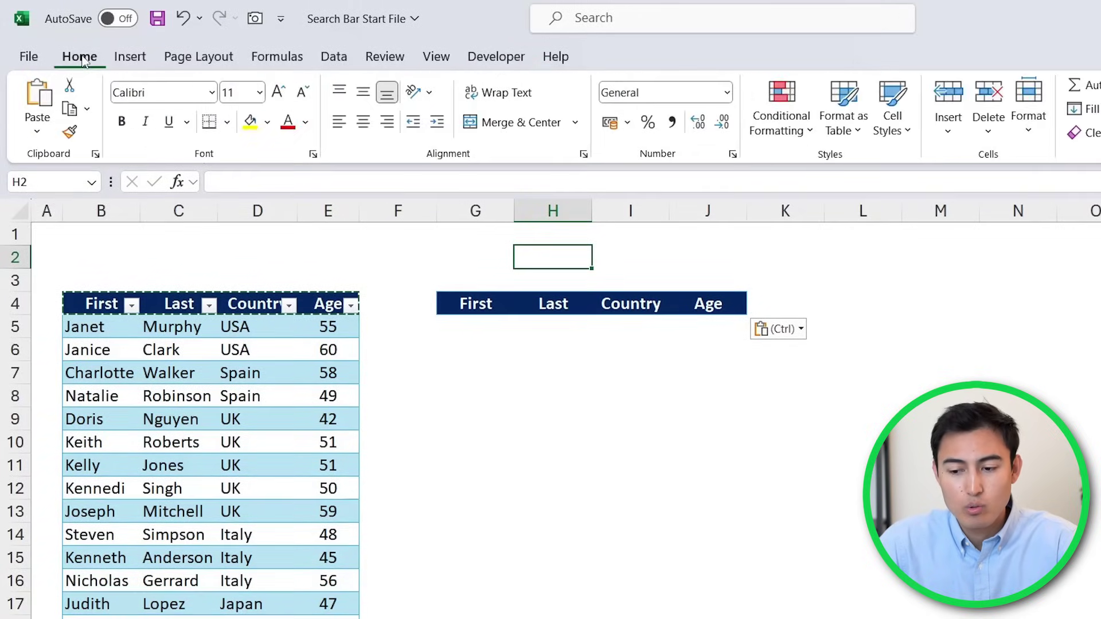
right_click(538, 147)
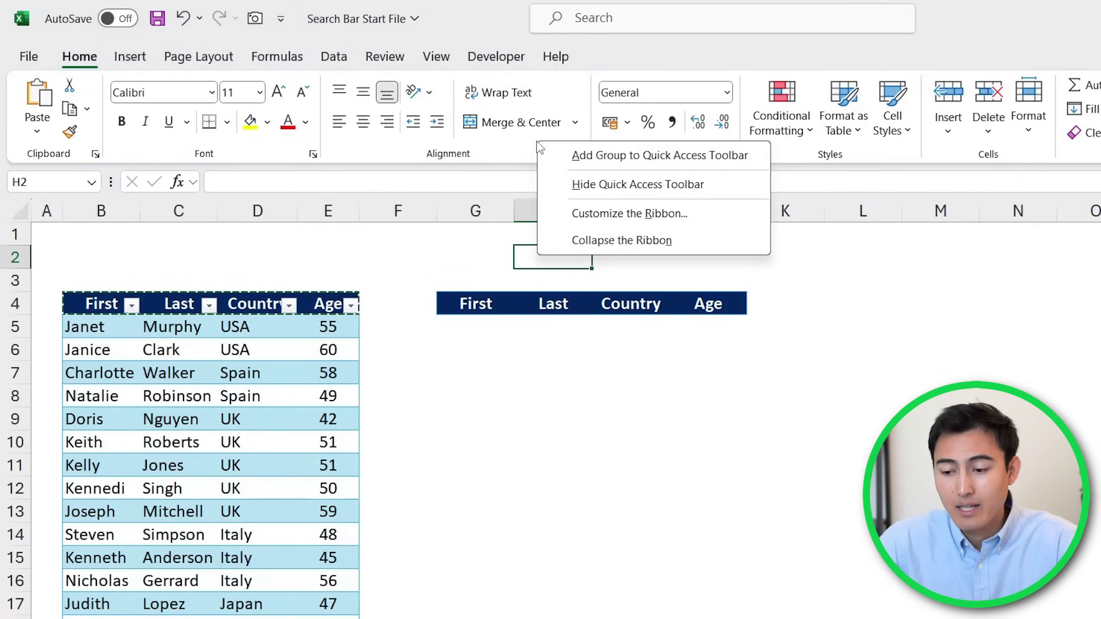
left_click(619, 218)
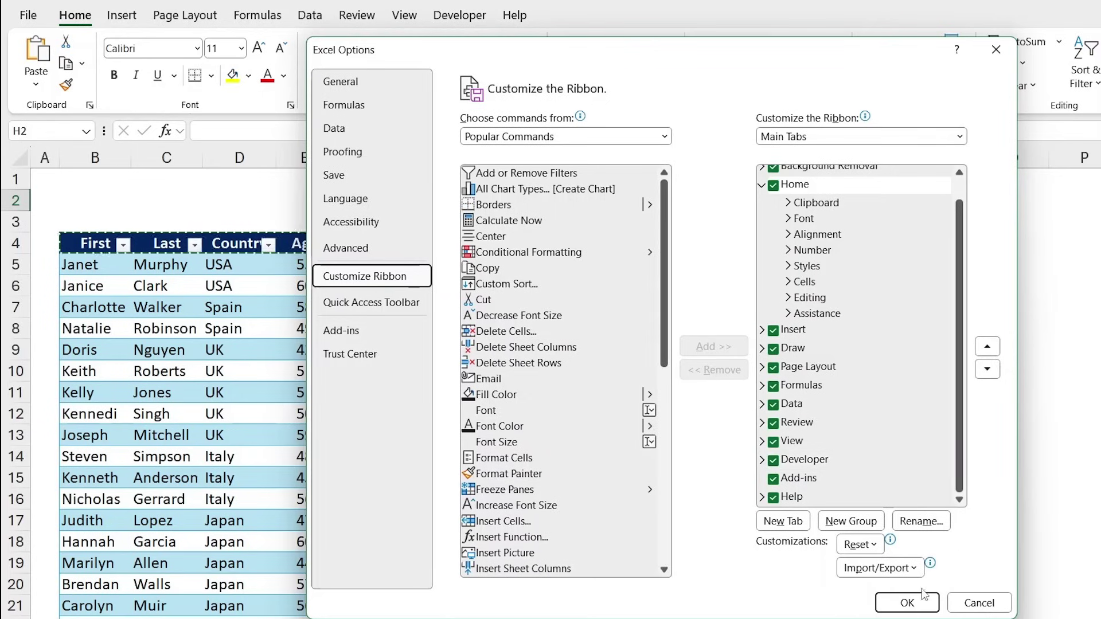
left_click(908, 602)
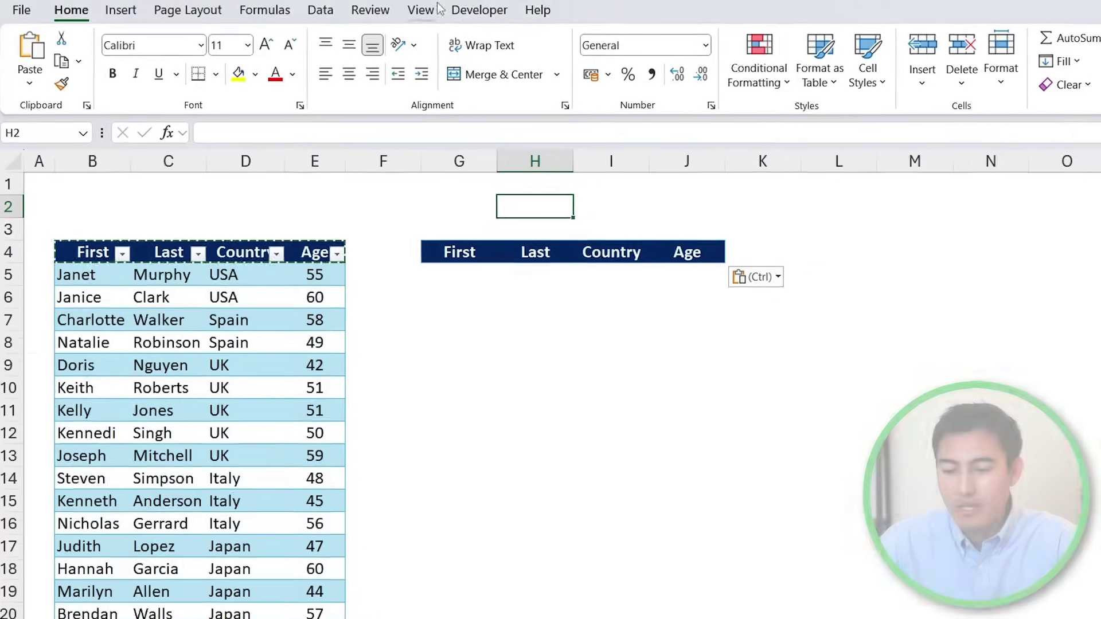
Draw an ActiveX text box over H1:J2 for the search bar.
left_click(491, 12)
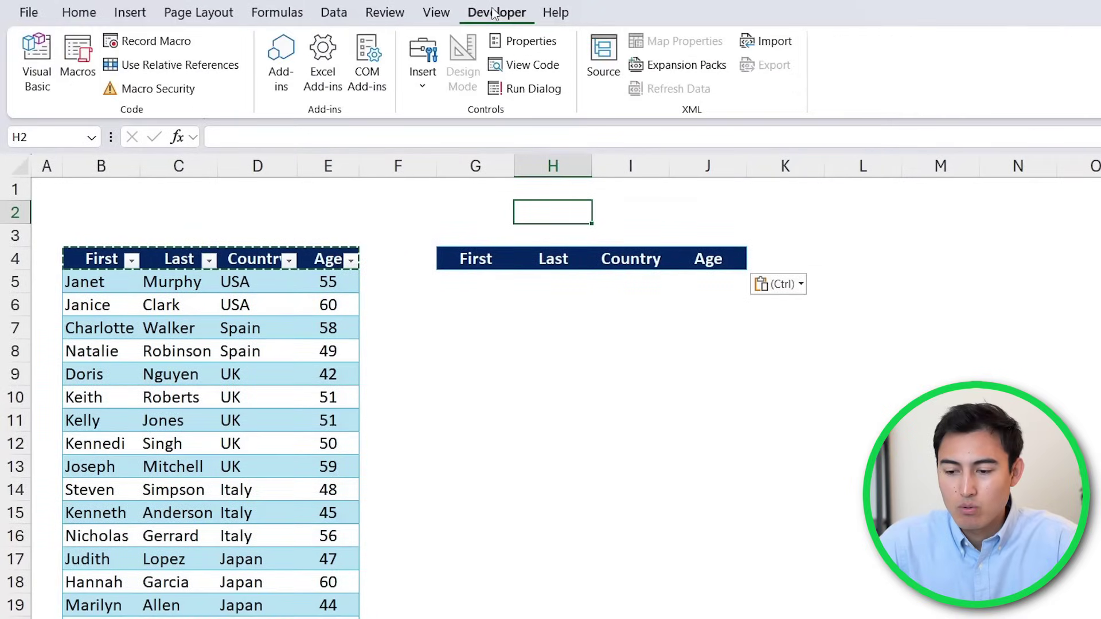
left_click(418, 85)
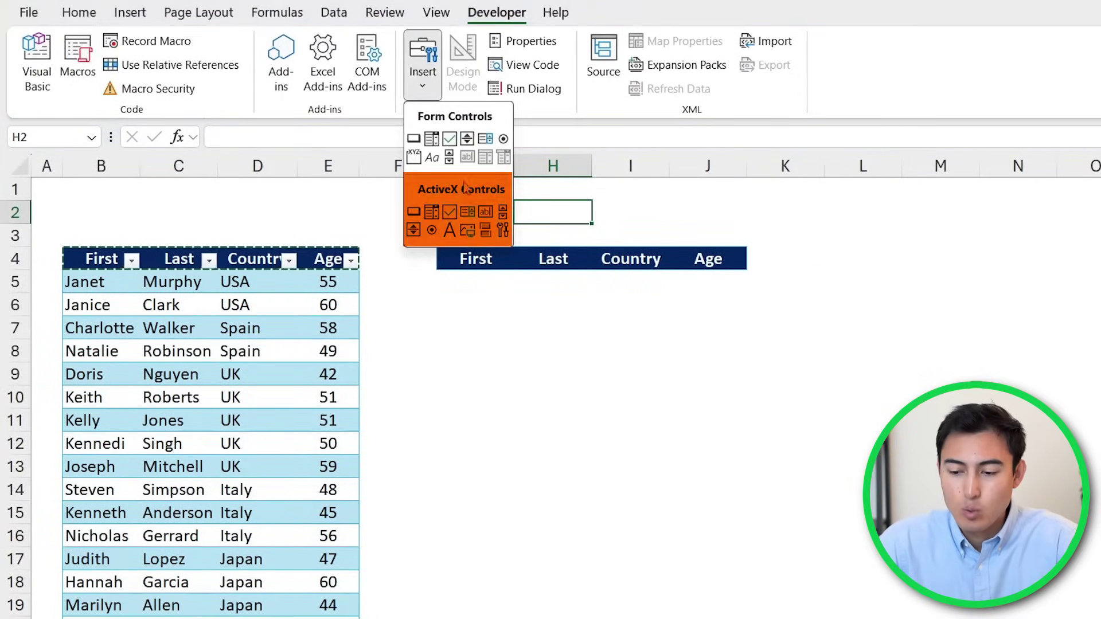
left_click(485, 214)
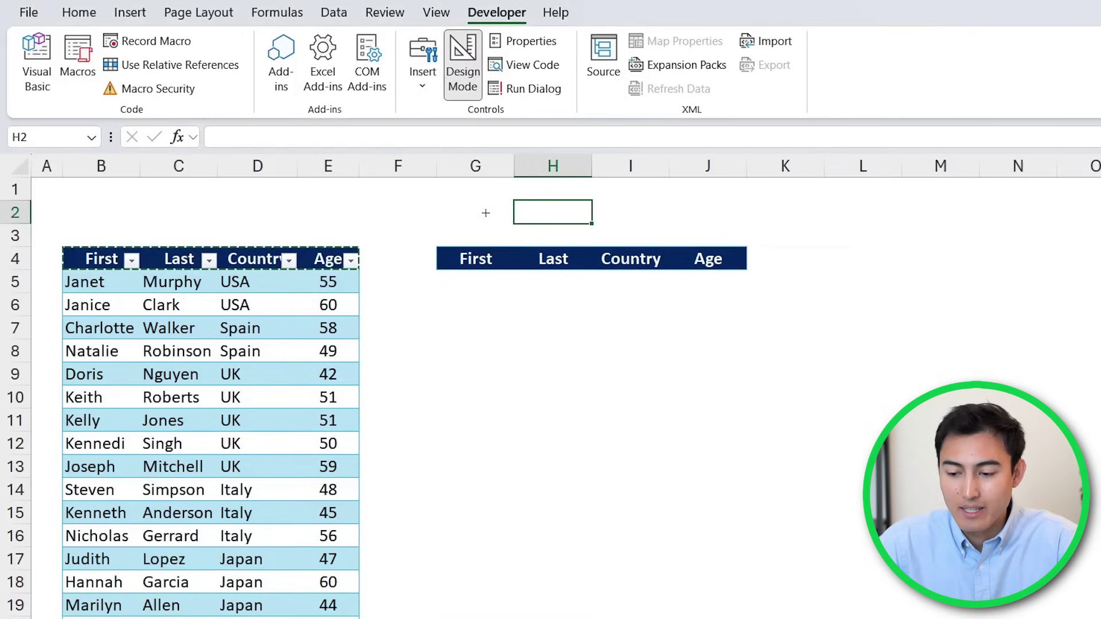
left_click_drag(514, 192, 666, 222)
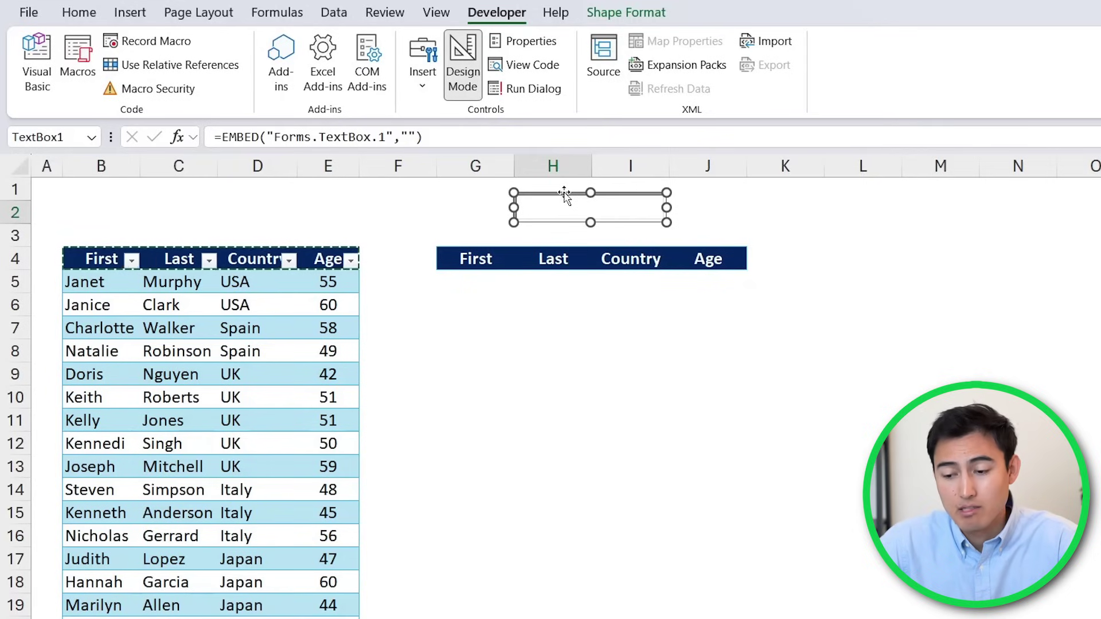
Set the text box's LinkedCell property to H2.
right_click(566, 197)
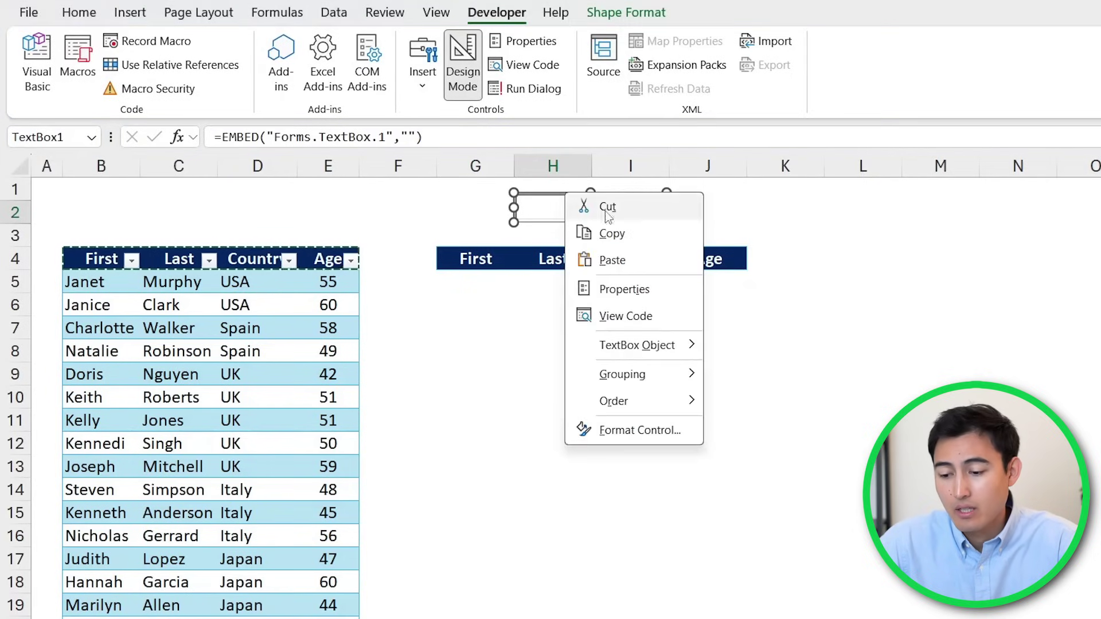
left_click(625, 289)
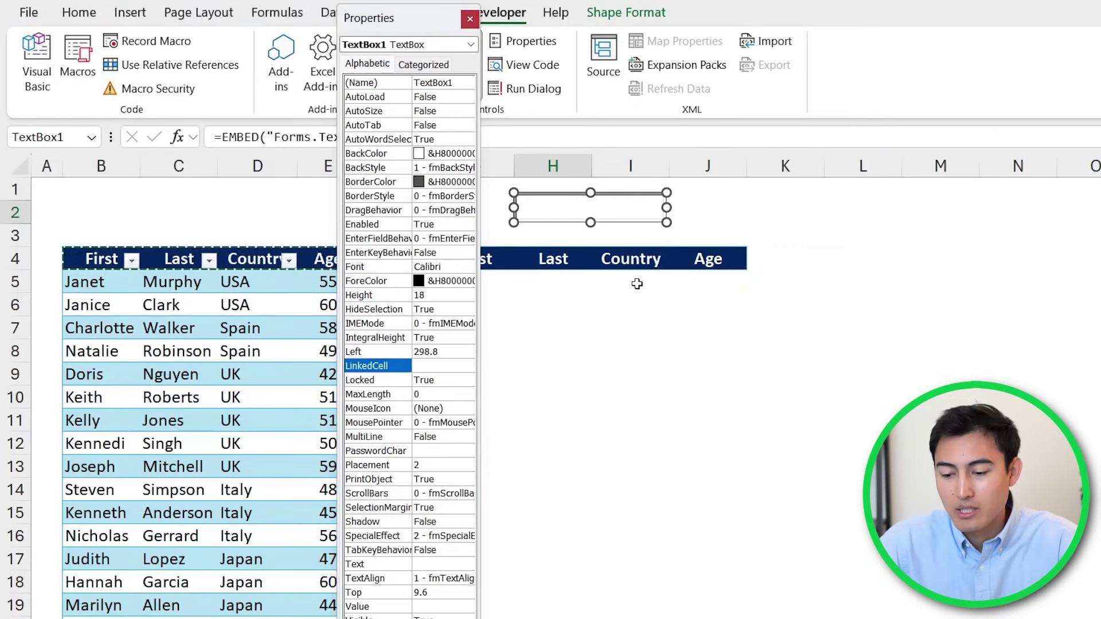
left_click(422, 365)
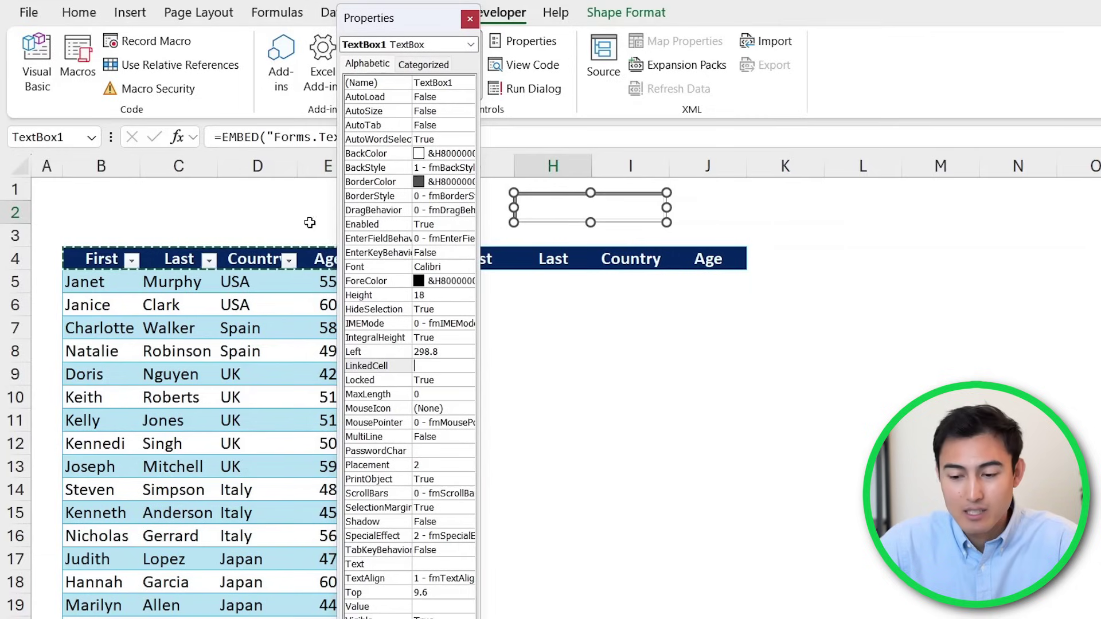
type("H2")
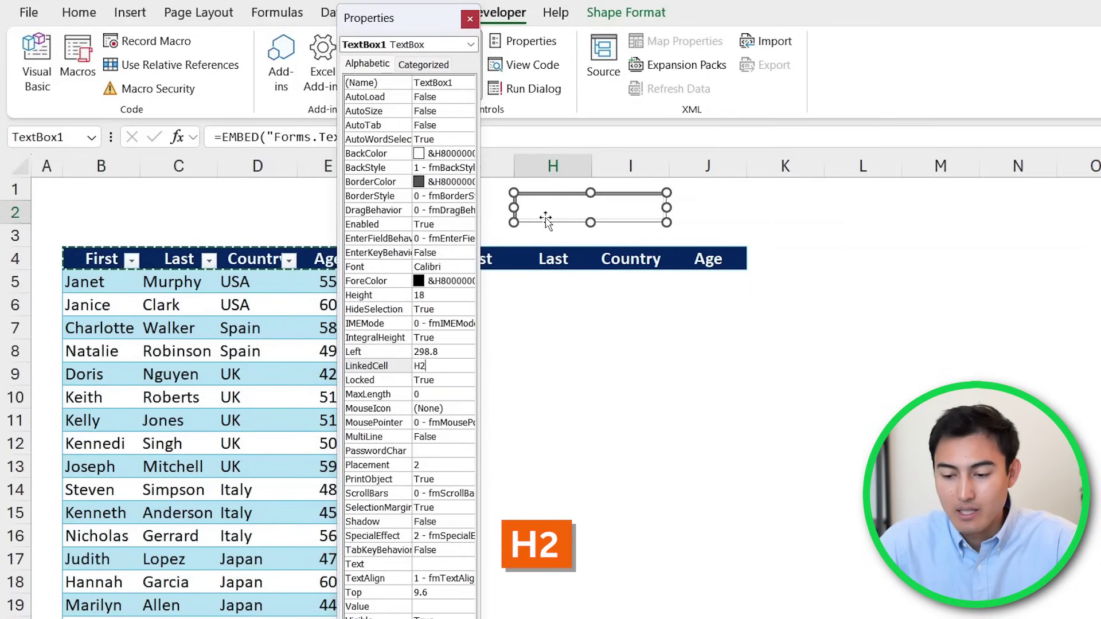
key("Return")
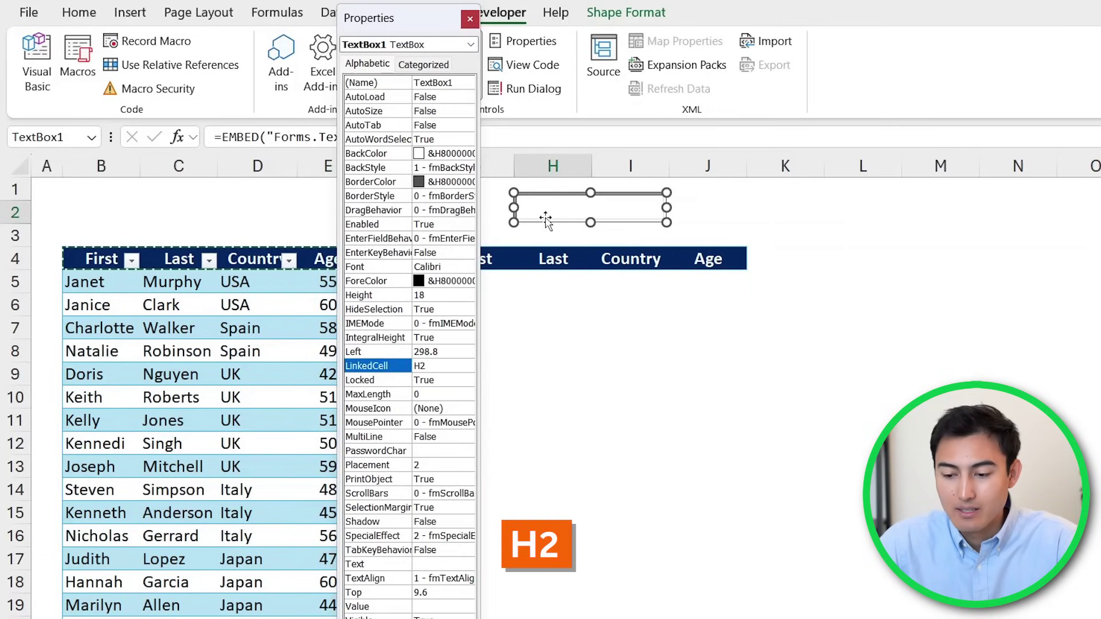
left_click(470, 20)
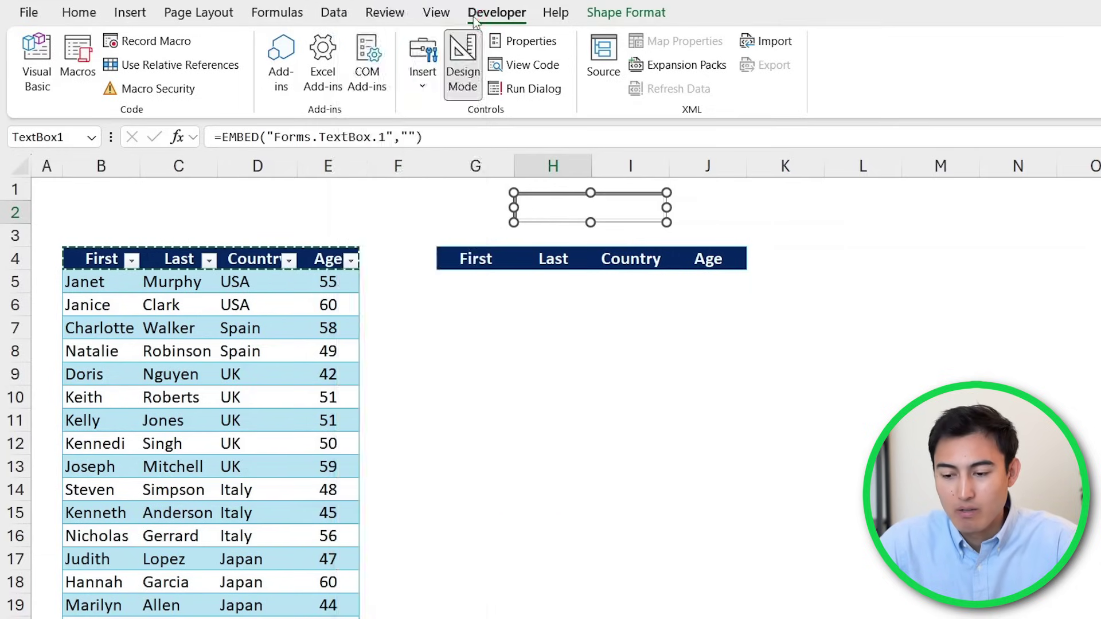
Turn off Design Mode, type 'Test' in the search box, then select G5.
left_click(456, 72)
left_click(548, 211)
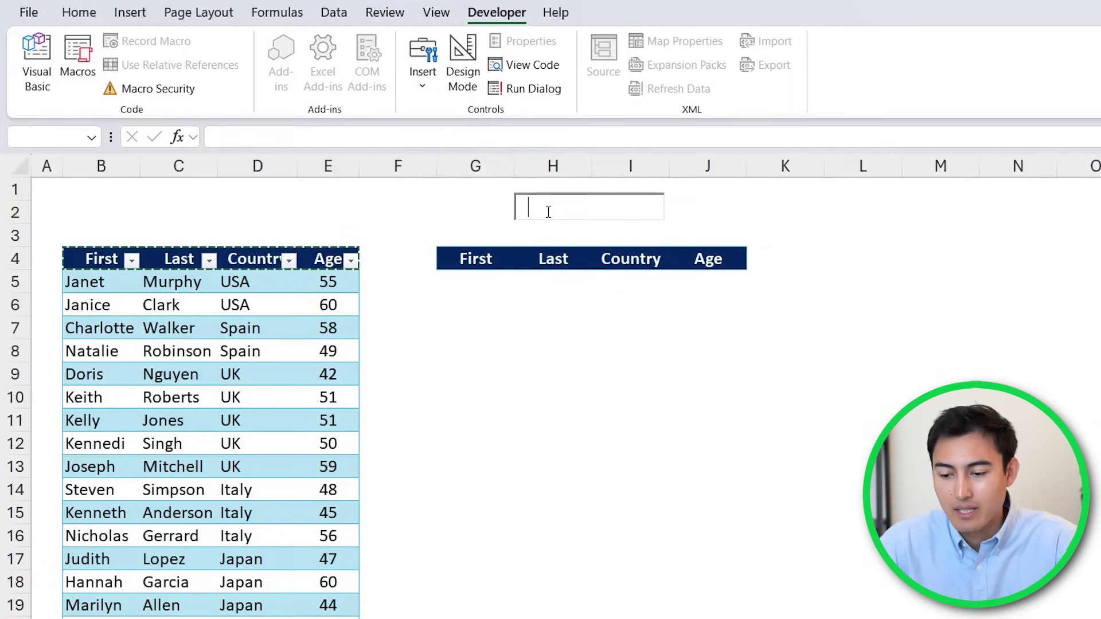
type("Test")
left_click(437, 210)
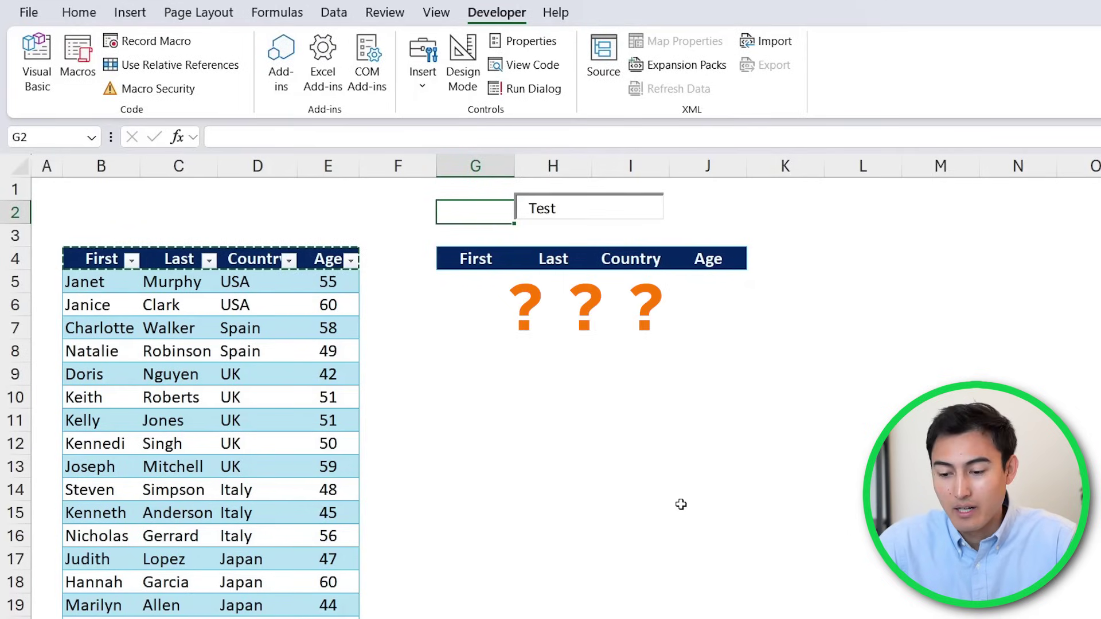
left_click(459, 284)
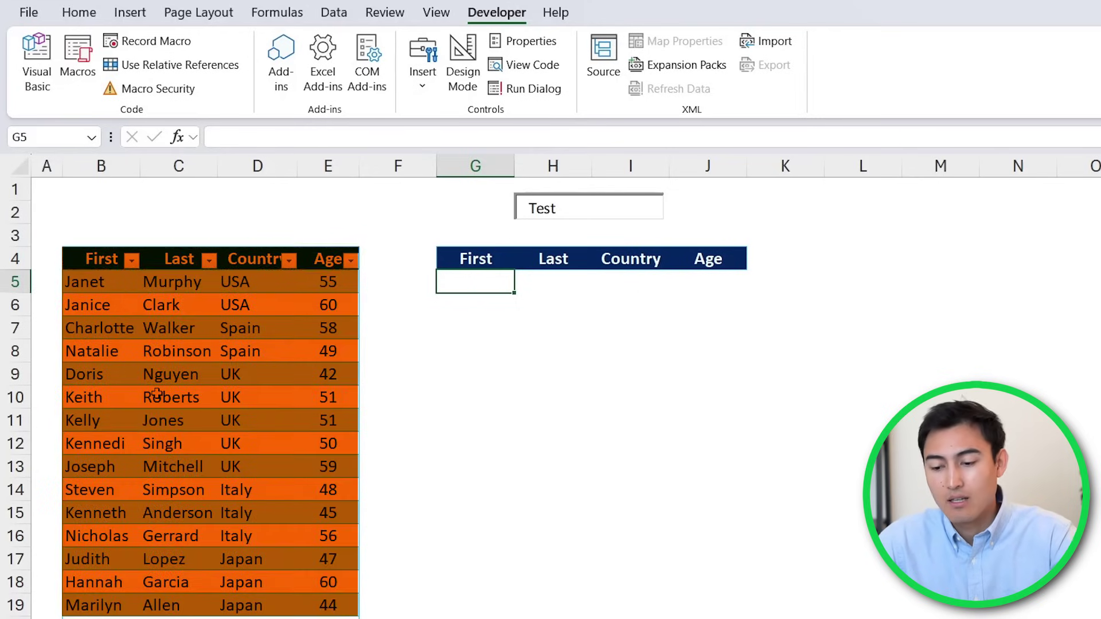
Enter =FILTER(Table2,Table2[First]=H2,"No Match") in G5 for exact first-name matches.
type("=")
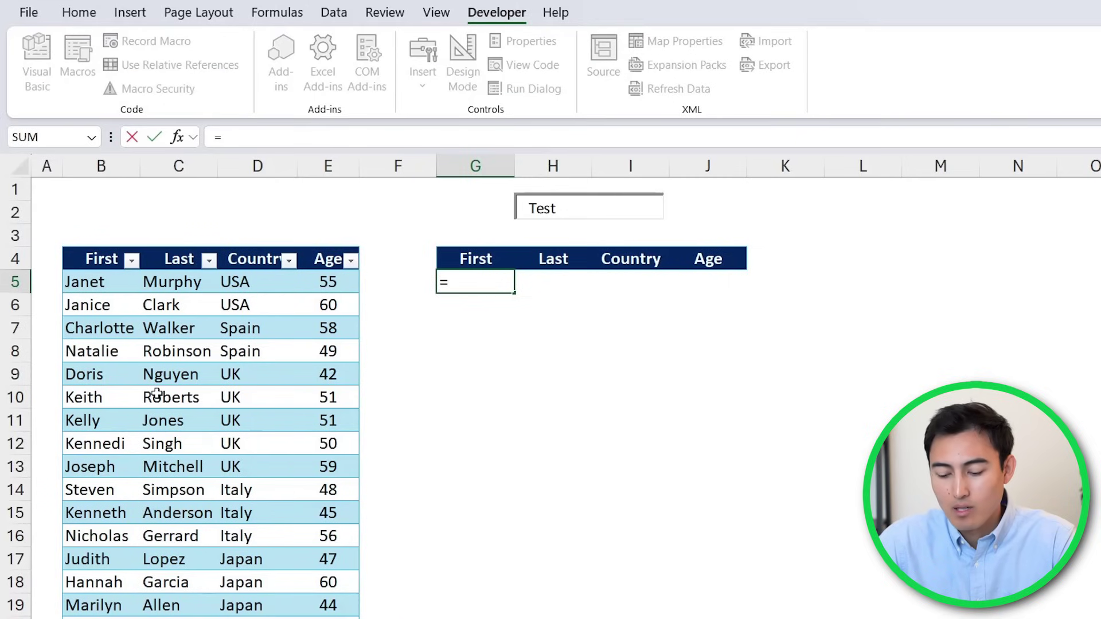
type("filt")
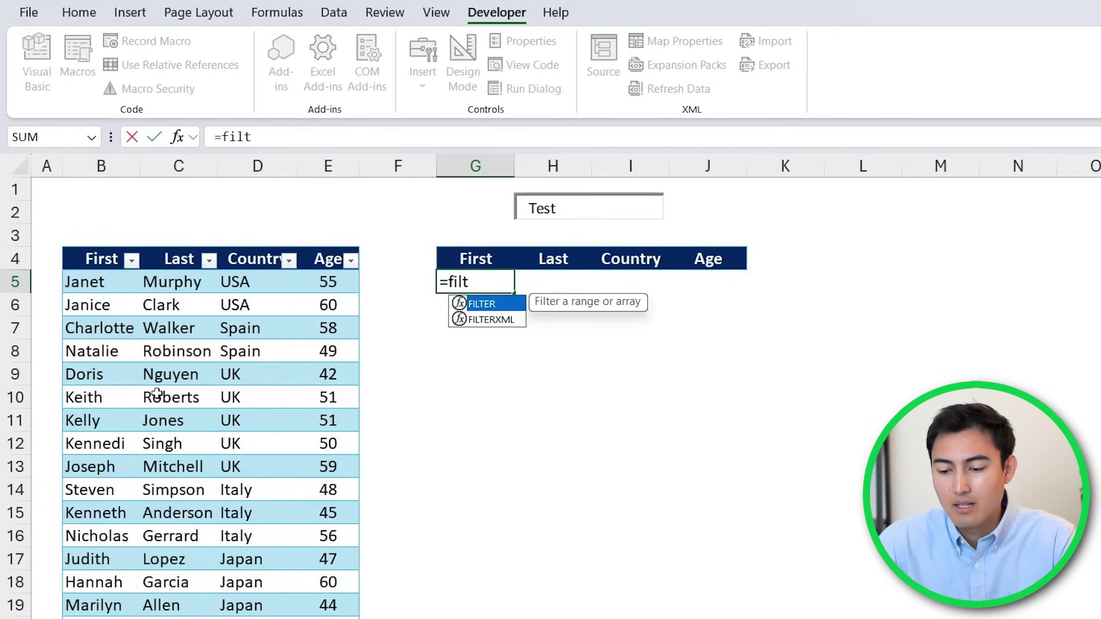
key("Tab")
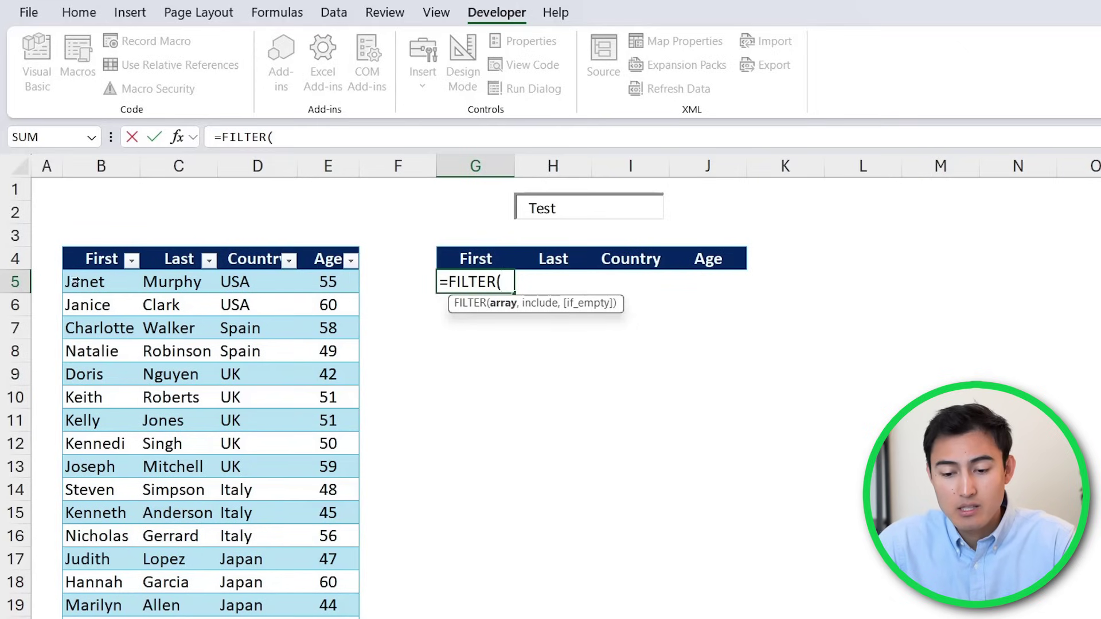
left_click(96, 283)
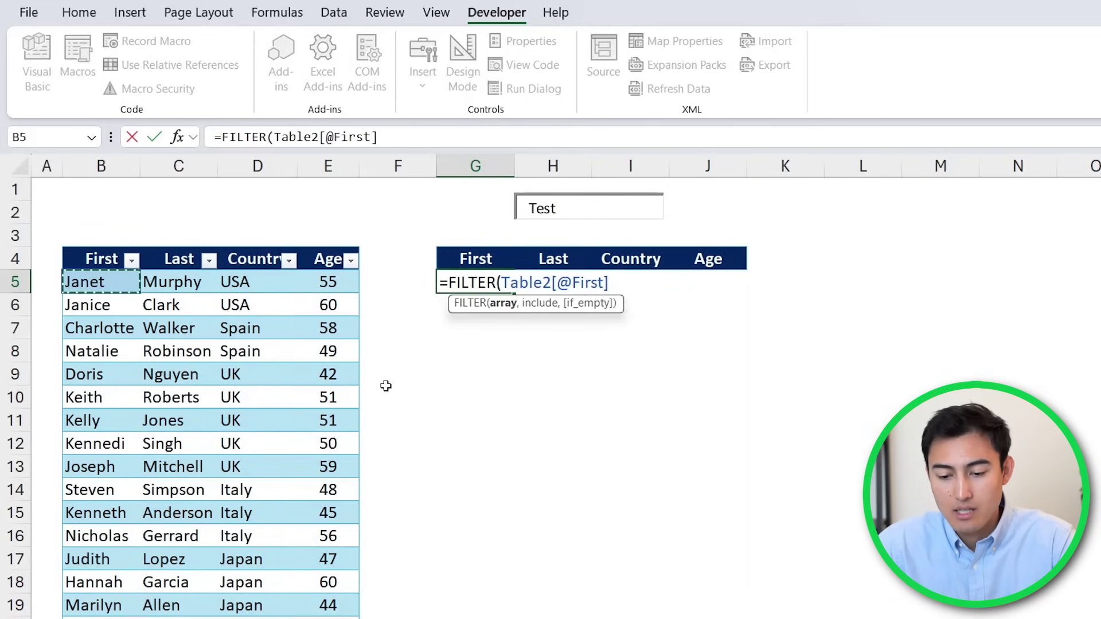
key("ctrl+shift+Down")
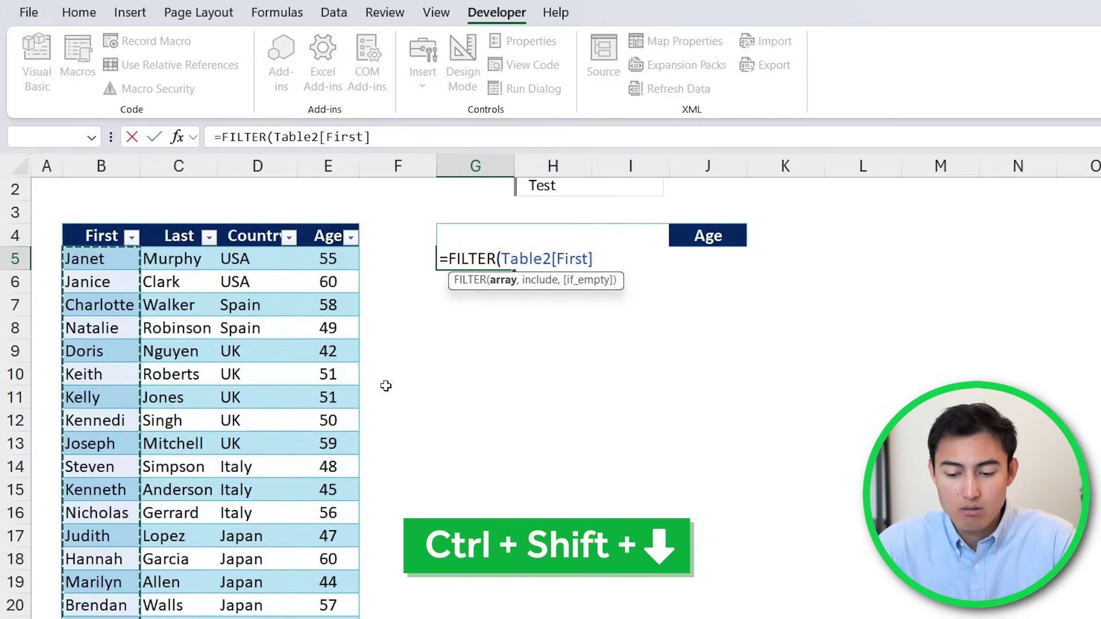
key("ctrl+shift+Right")
type(",")
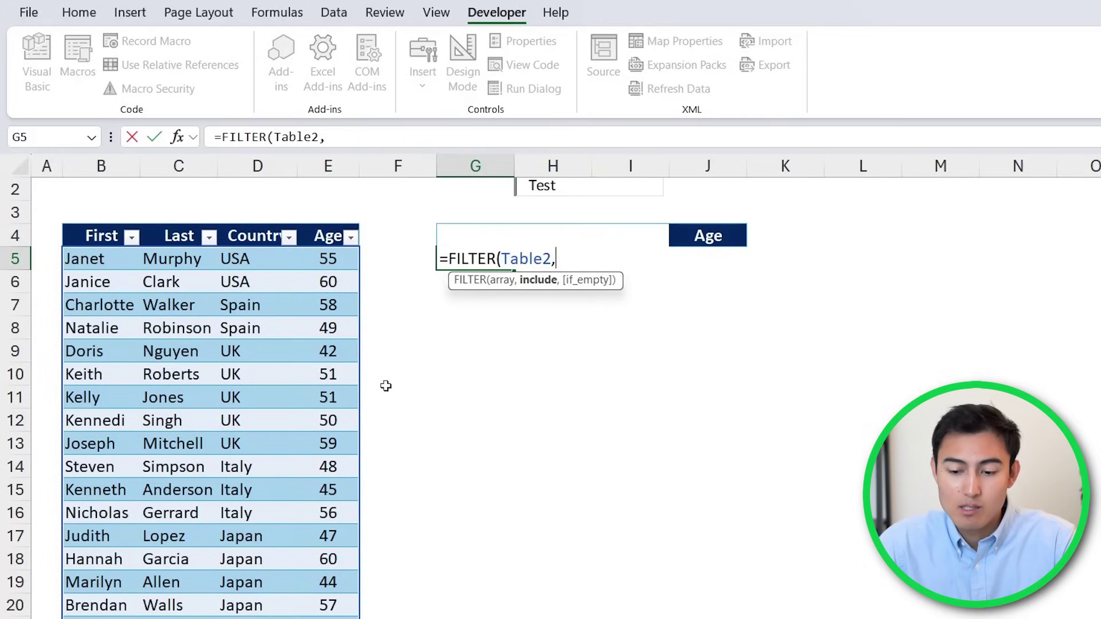
scroll(386, 386, "up", 1)
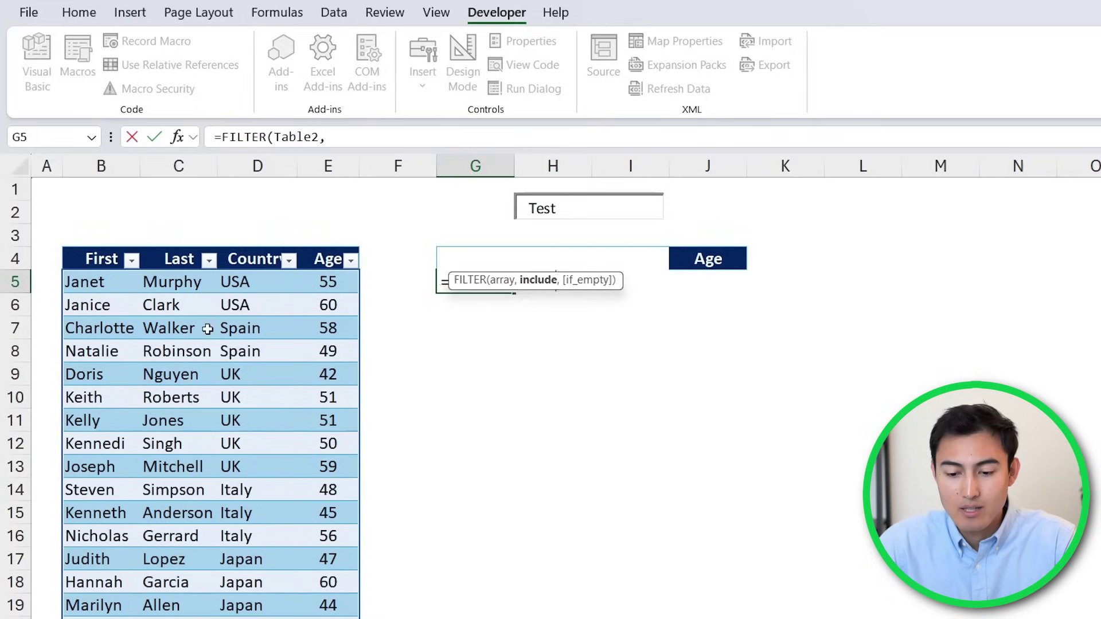
left_click(89, 281)
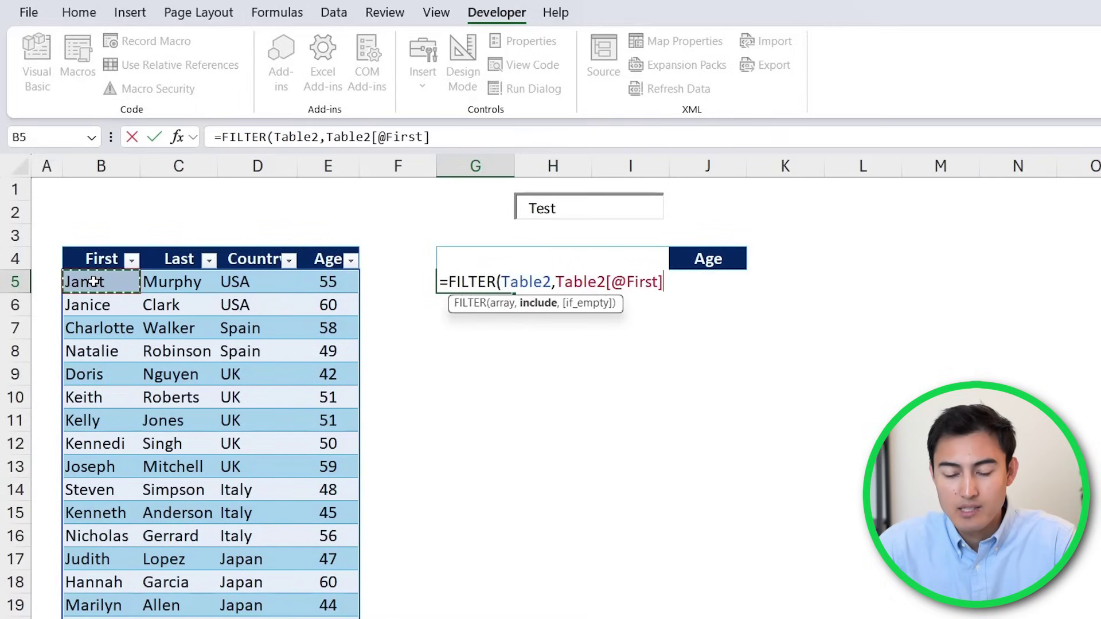
key("ctrl+shift+Down")
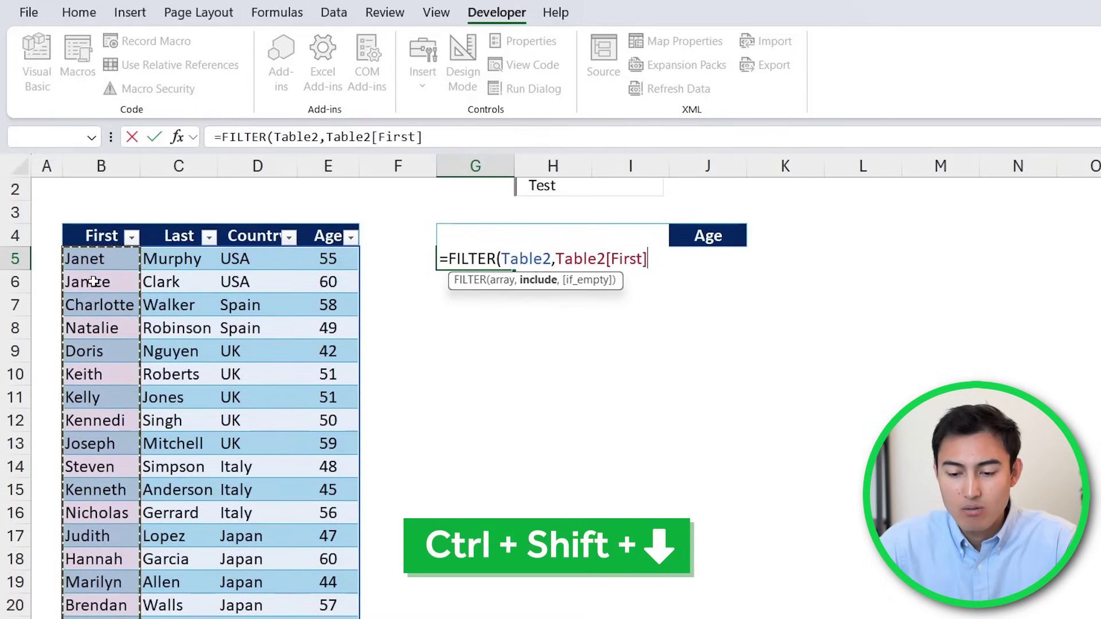
scroll(609, 380, "up", 1)
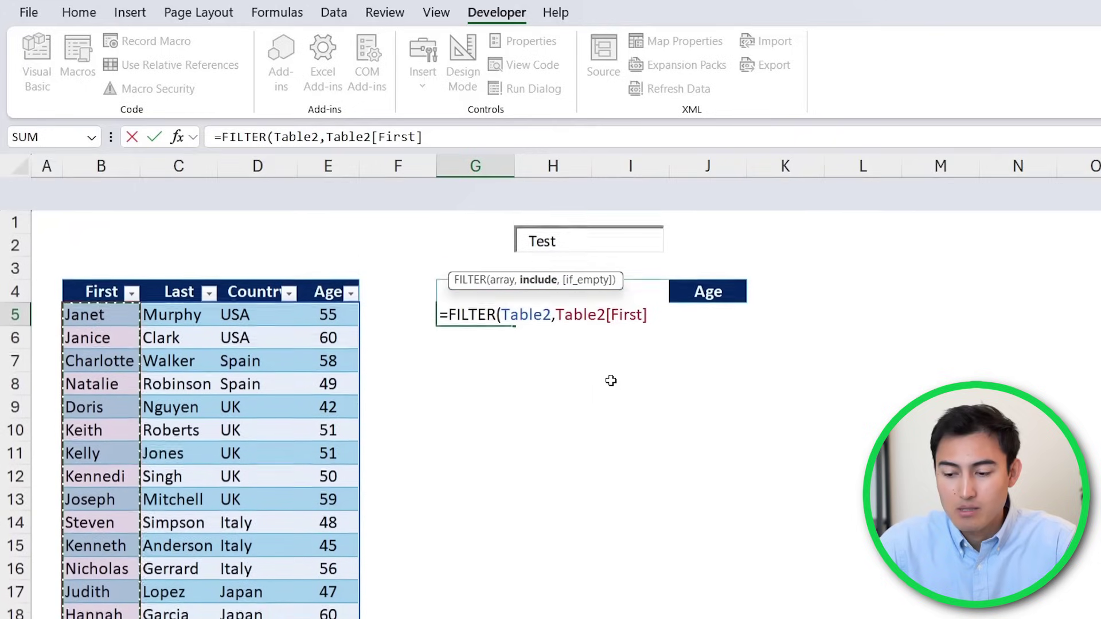
type("=")
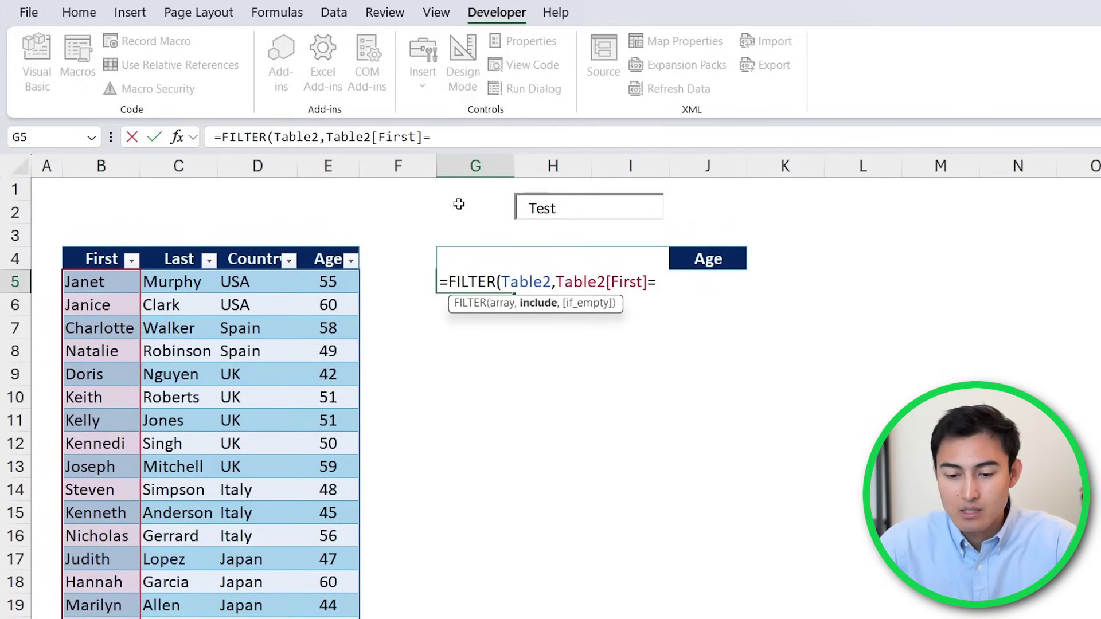
type("H2")
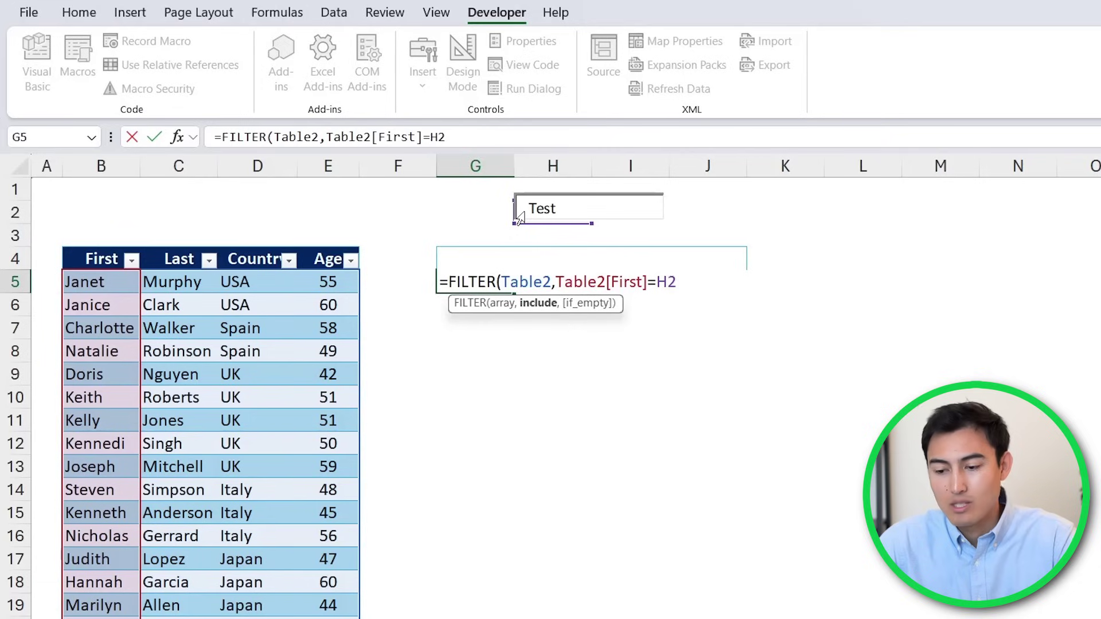
type(",")
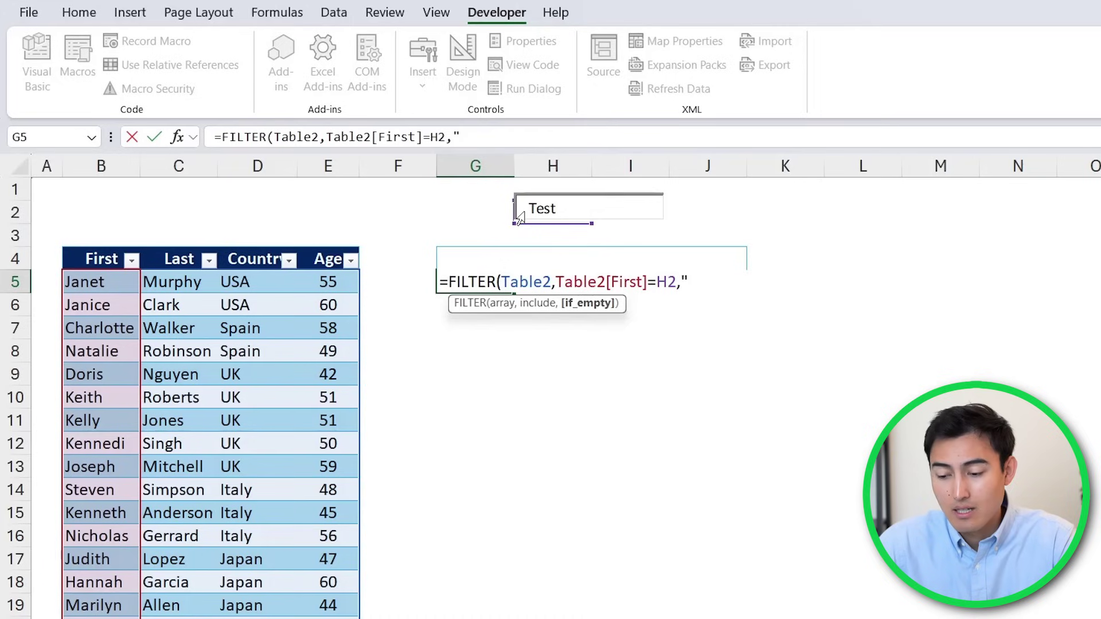
type("\"No Match\"")
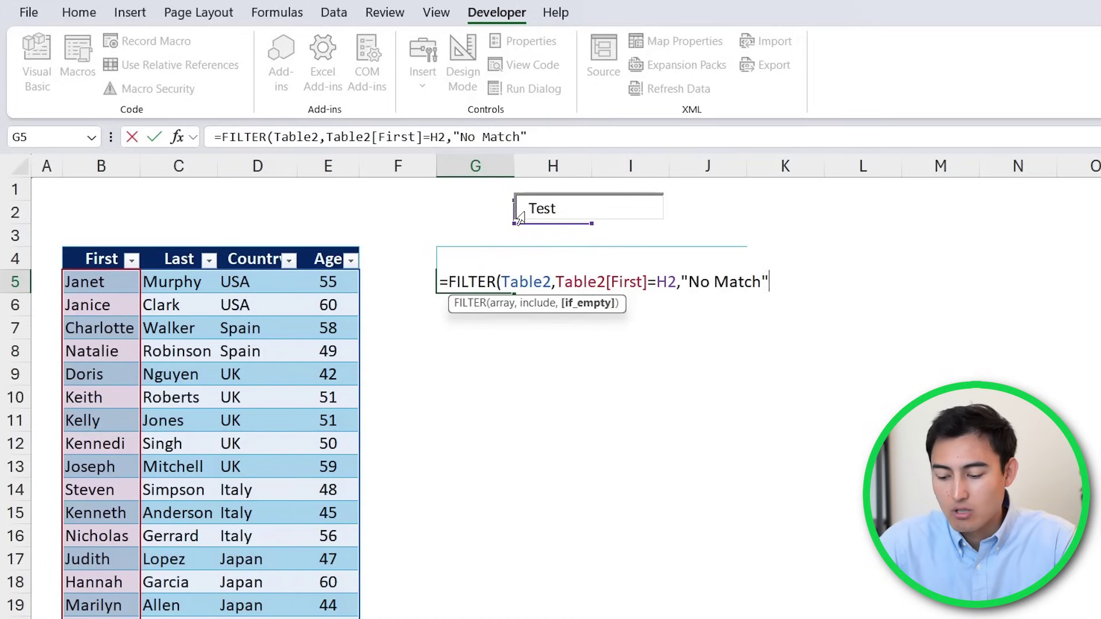
type(")")
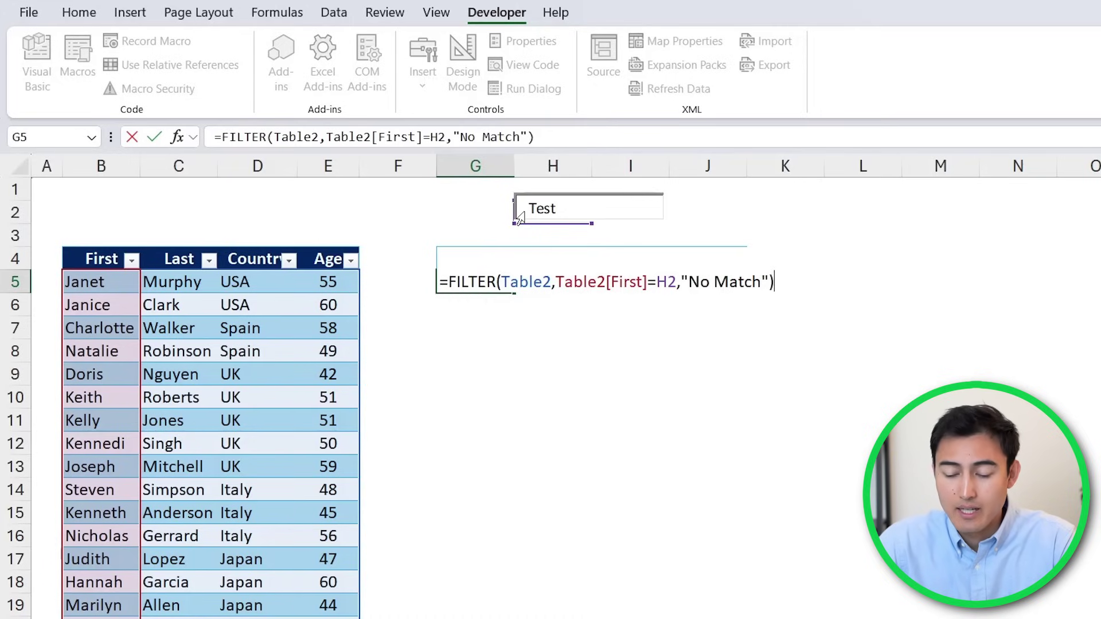
key("Return")
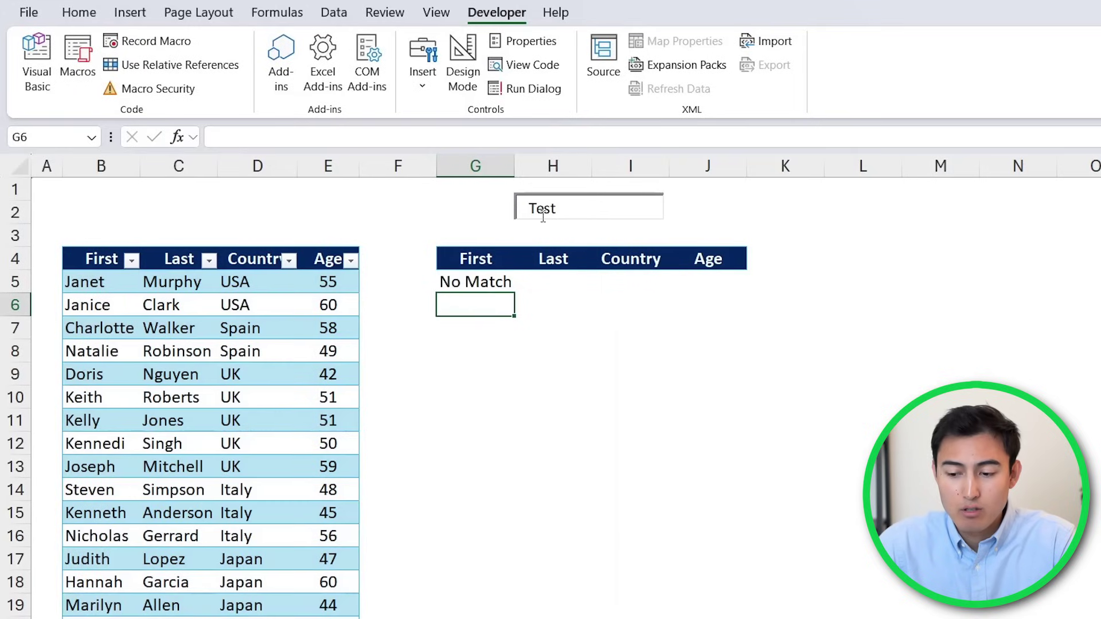
Search 'Janet' to get her row, then shorten it to 'Jane' to get No Match.
left_click(581, 207)
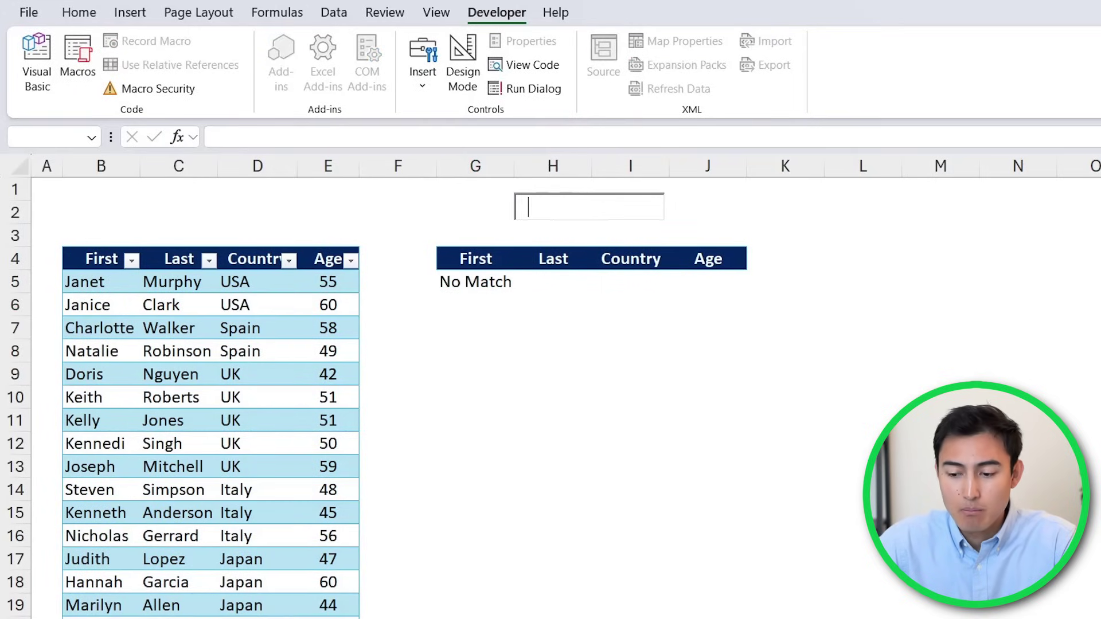
type("Janet")
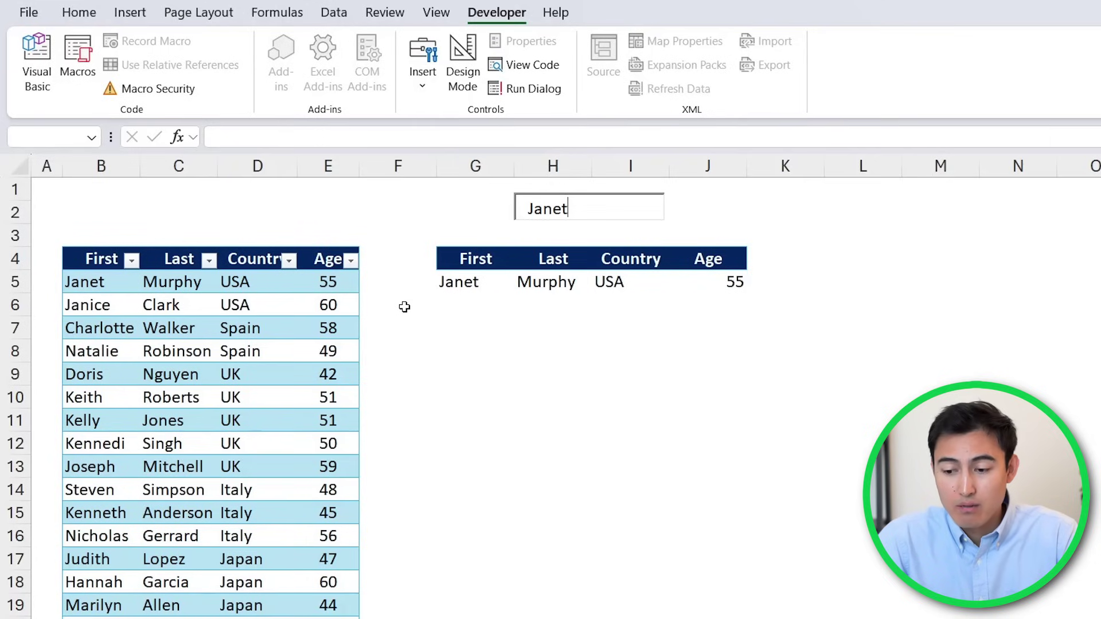
key("BackSpace")
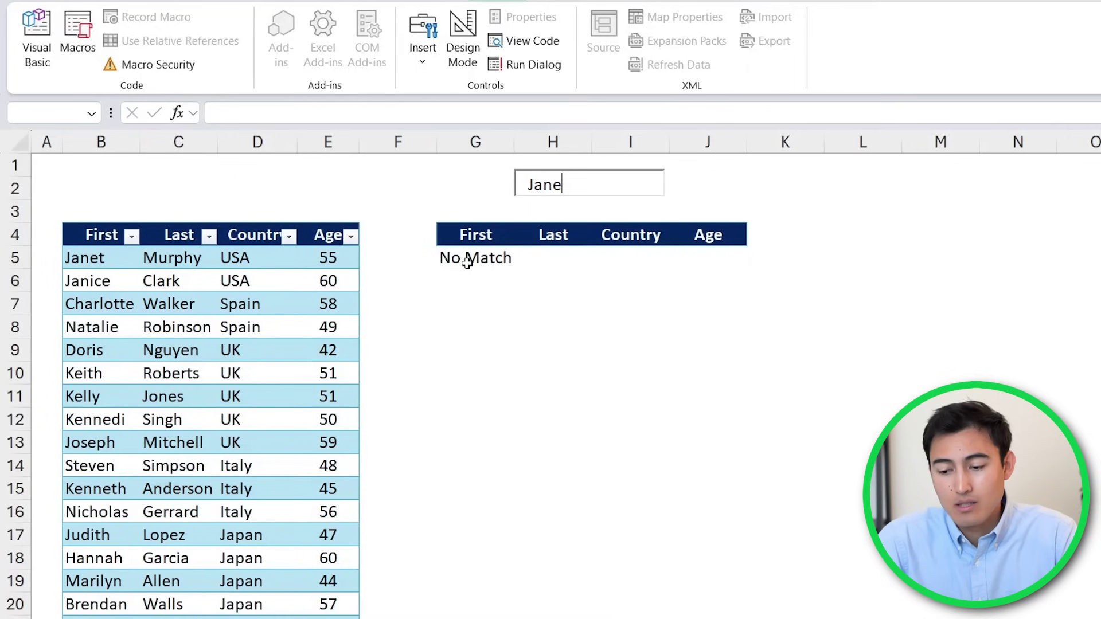
Change G5's FILTER condition to ISNUMBER(SEARCH(H2,Table2[First])) for partial matches.
left_click(462, 258)
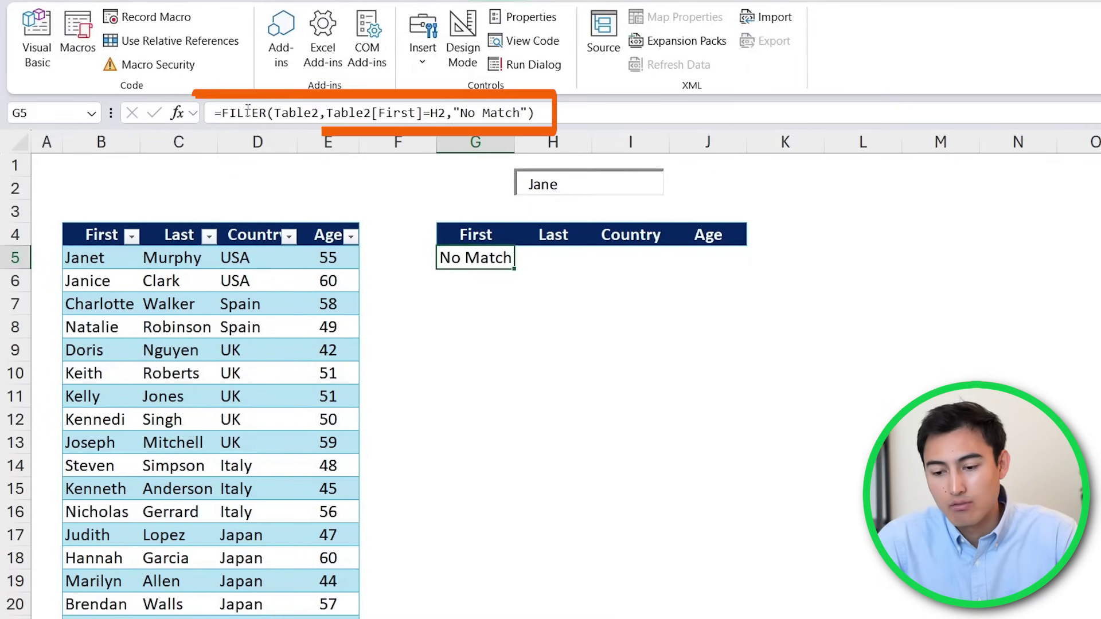
left_click(305, 113)
left_click(362, 113)
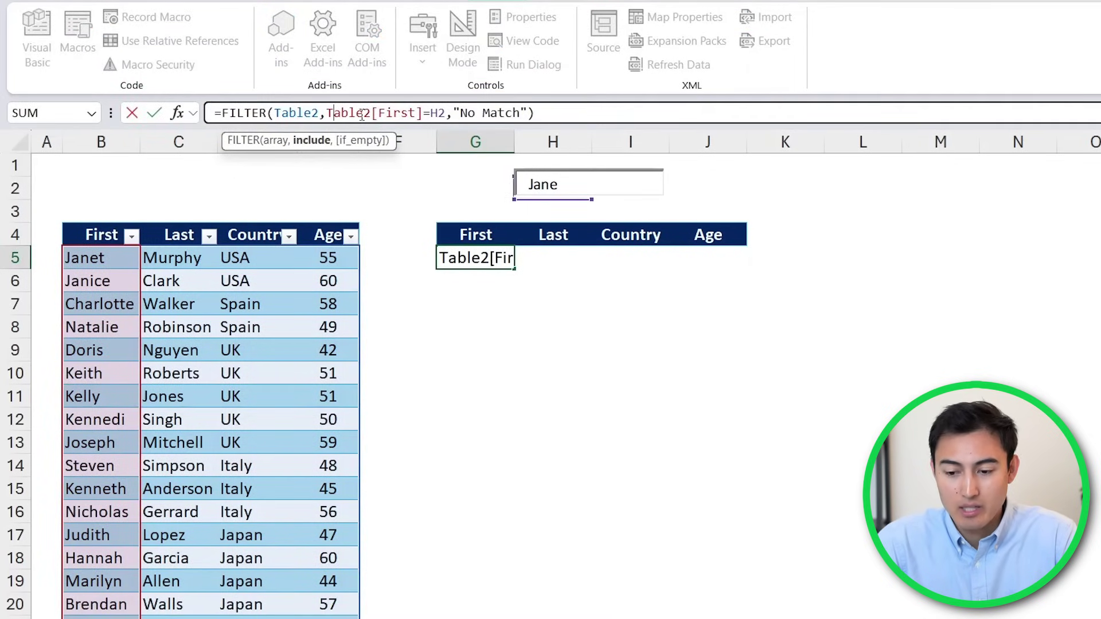
key("shift+Right")
key("shift+Right")
key("shift+Right")
key("shift+Right")
key("shift+Right")
key("shift+Right")
key("shift+Right")
key("shift+Right")
key("shift+Right")
key("shift+Right")
key("shift+Right")
key("shift+Right")
key("shift+Right")
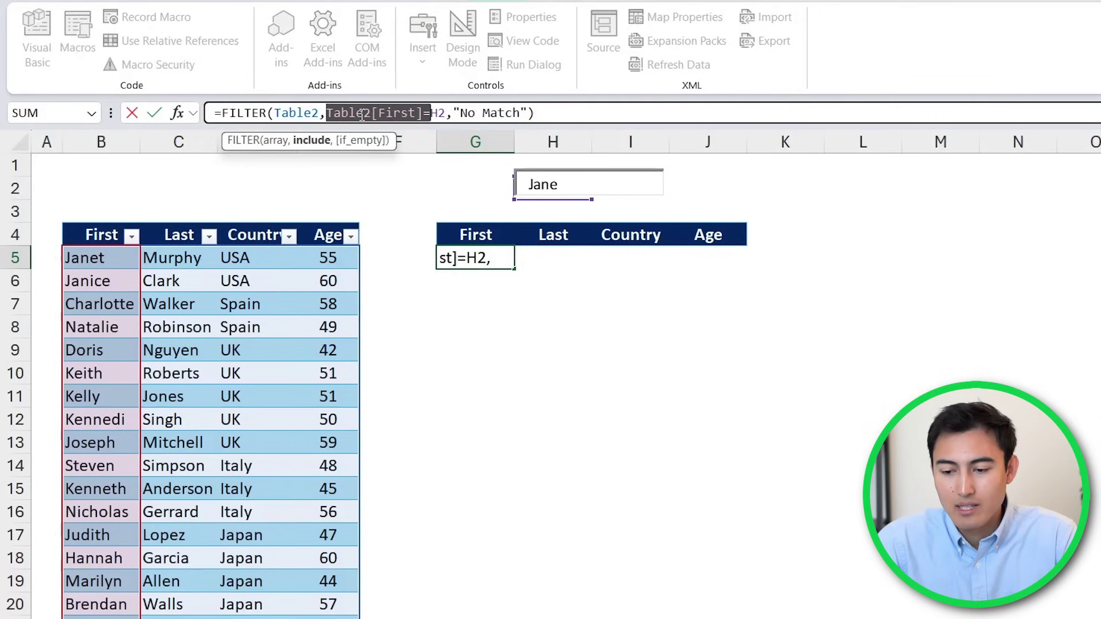
key("BackSpace")
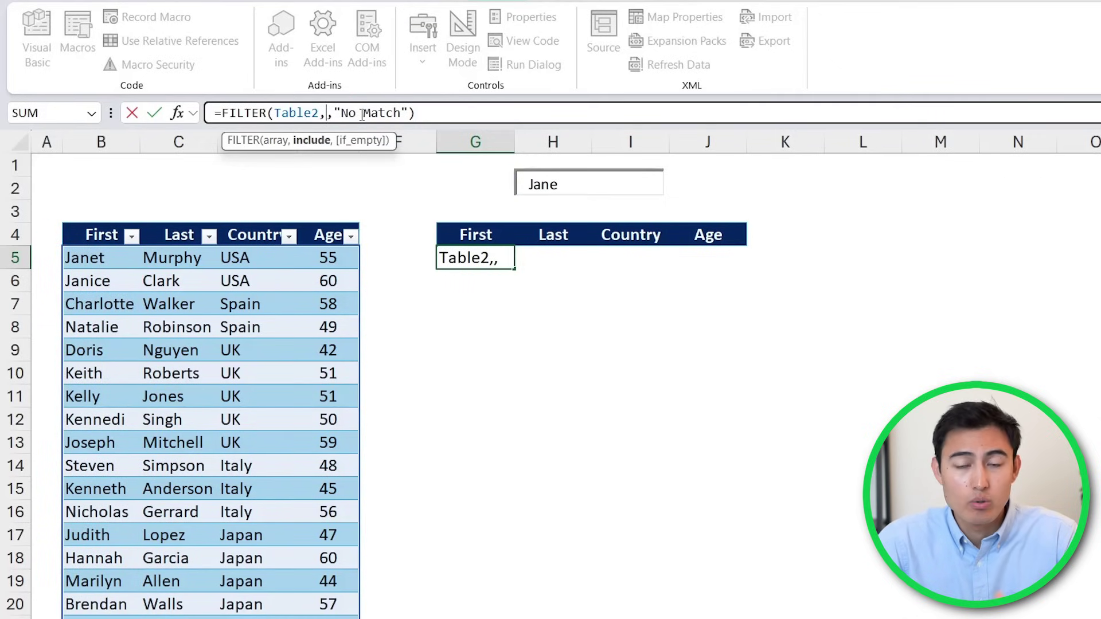
type("is")
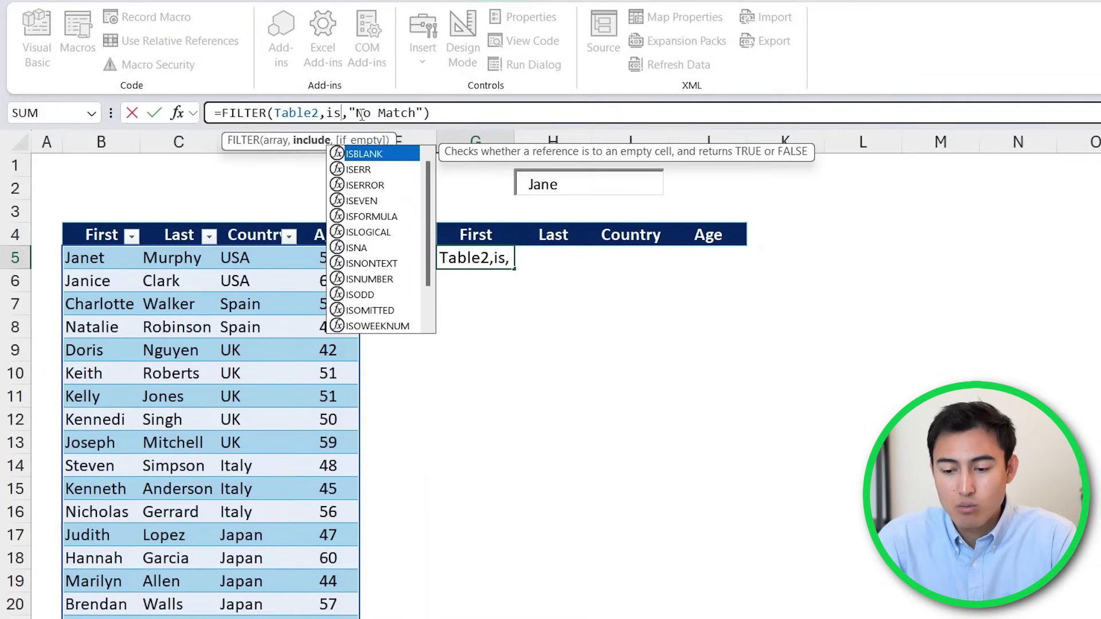
type("nu")
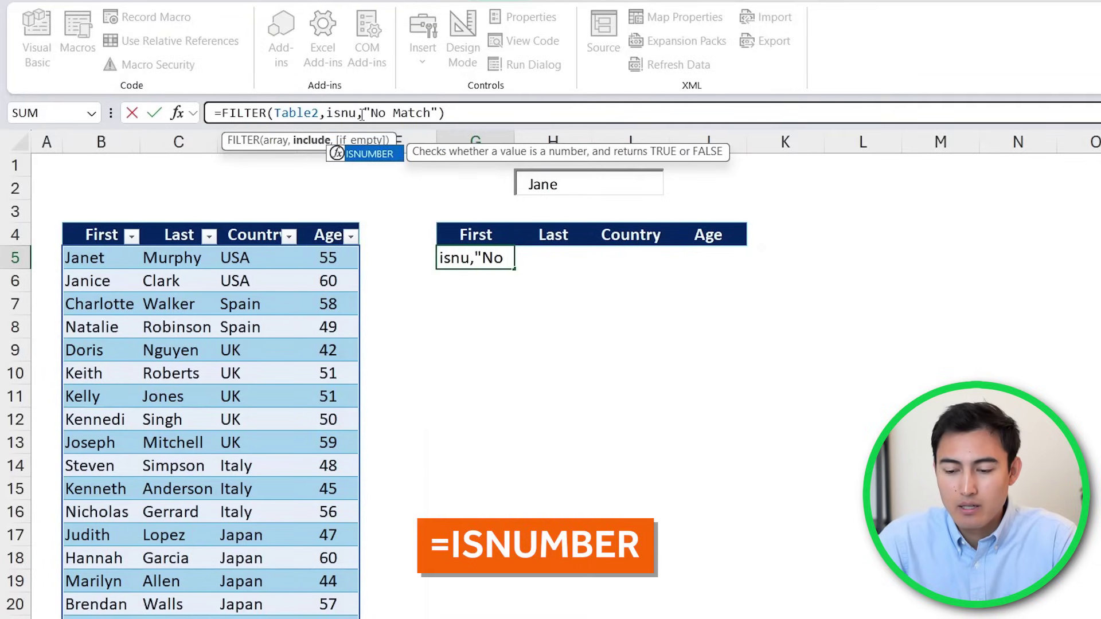
key("Tab")
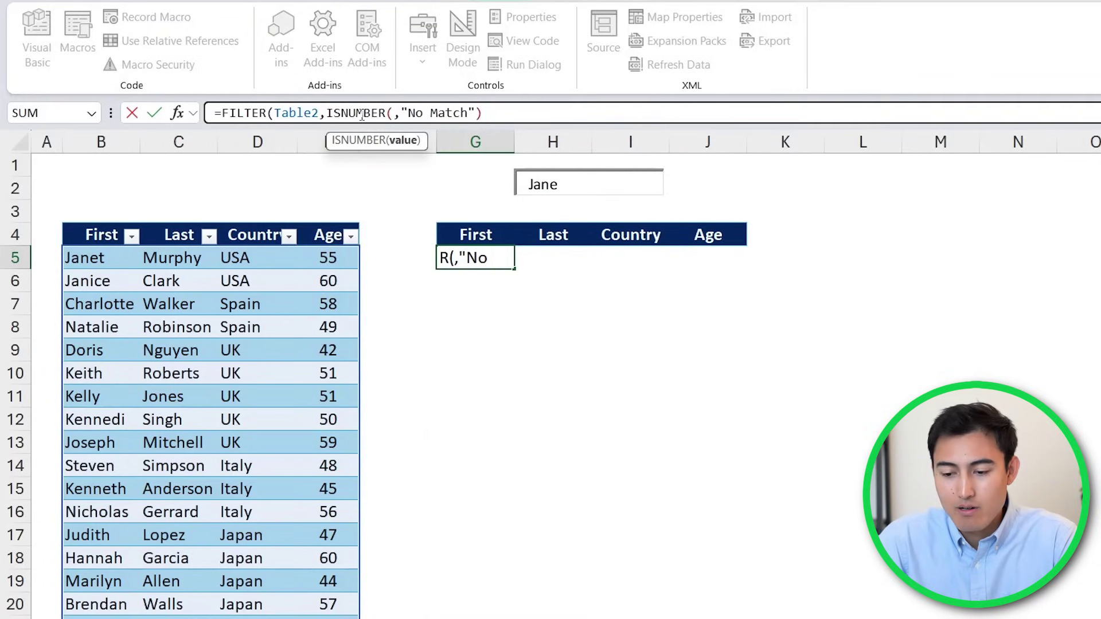
type("sear")
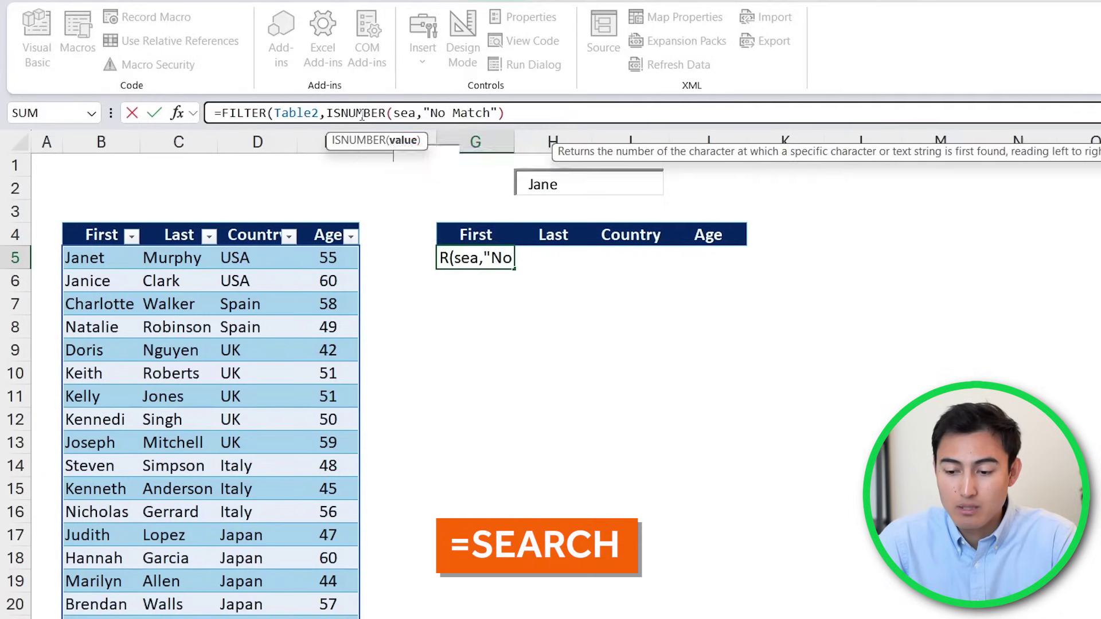
key("Tab")
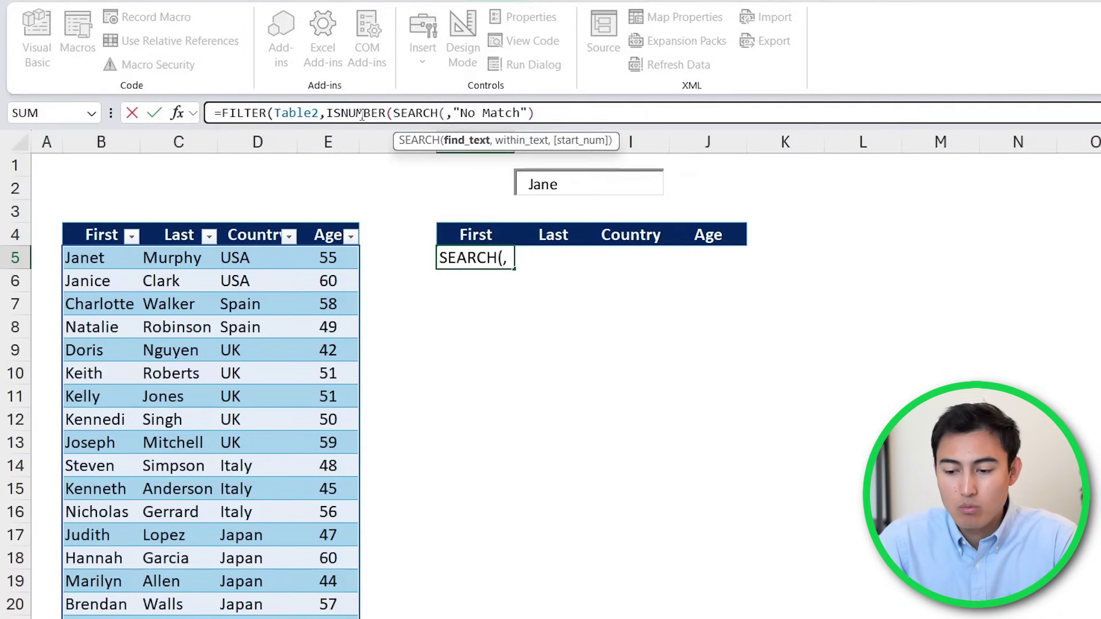
type("H")
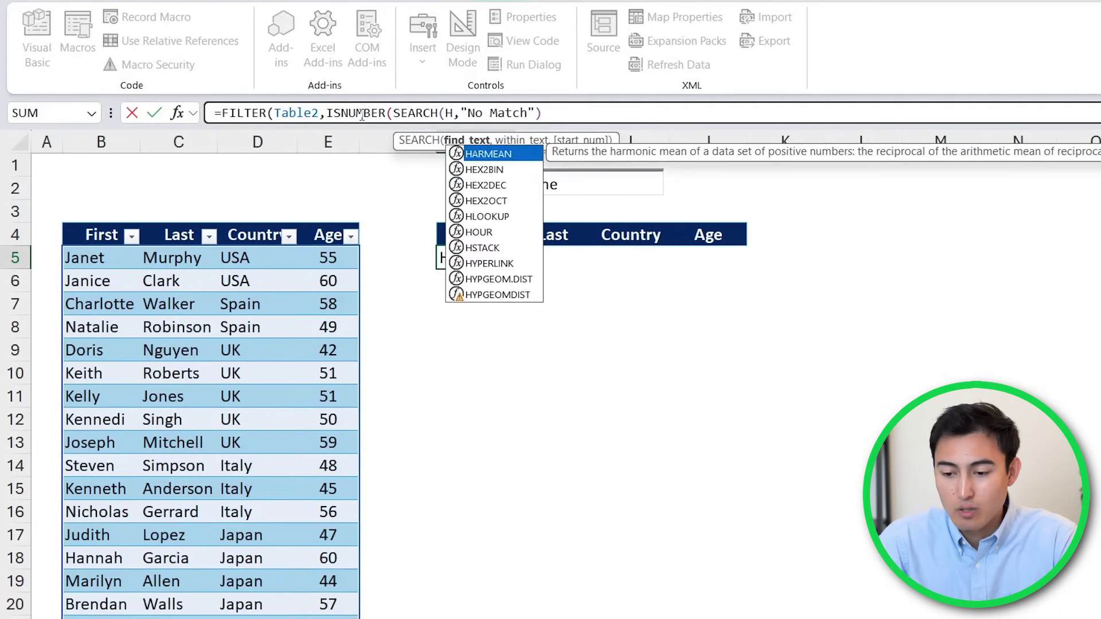
type("2,")
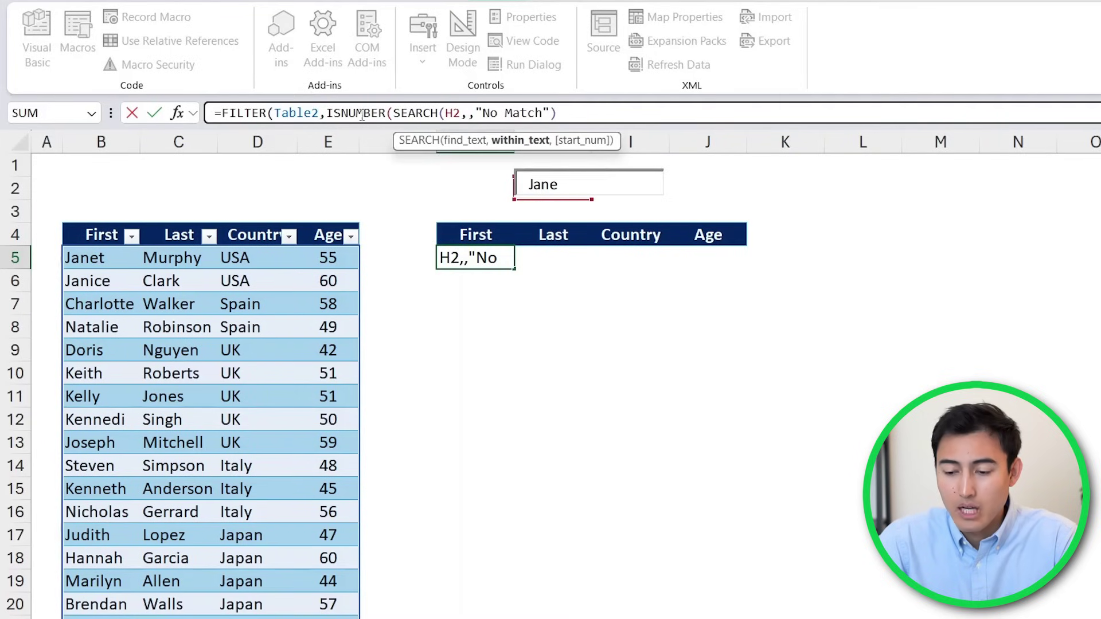
left_click(101, 259)
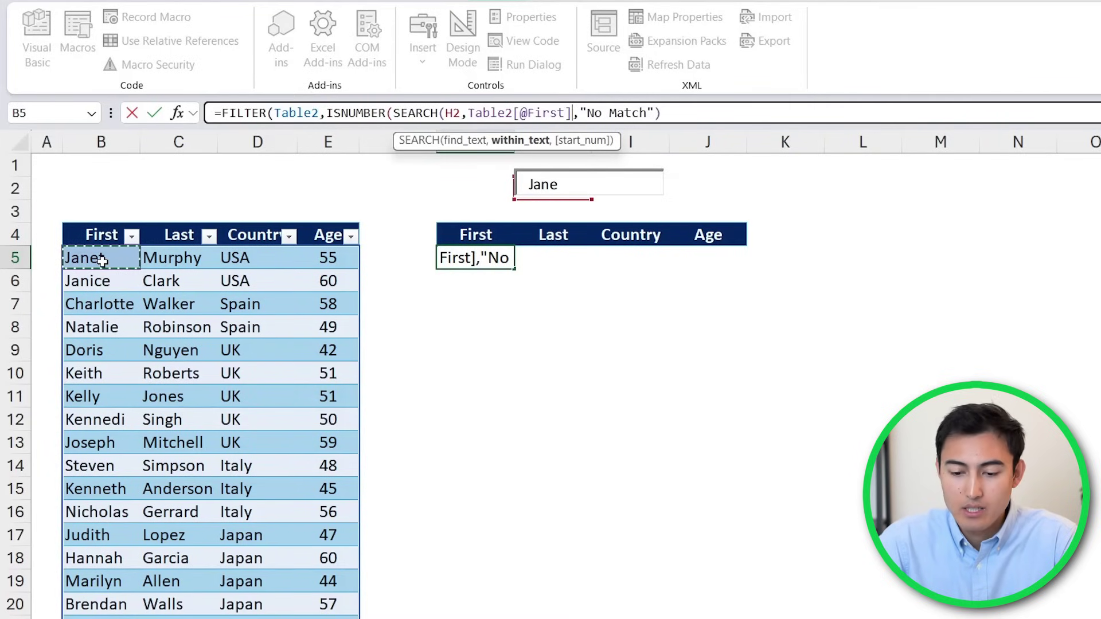
key("ctrl+shift+Down")
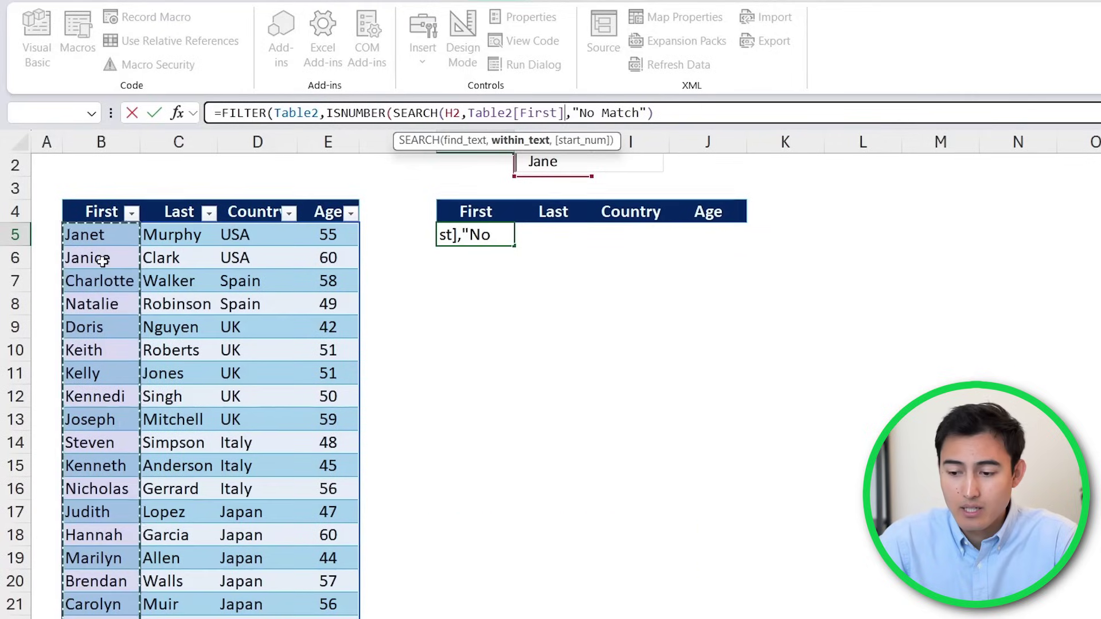
type(")")
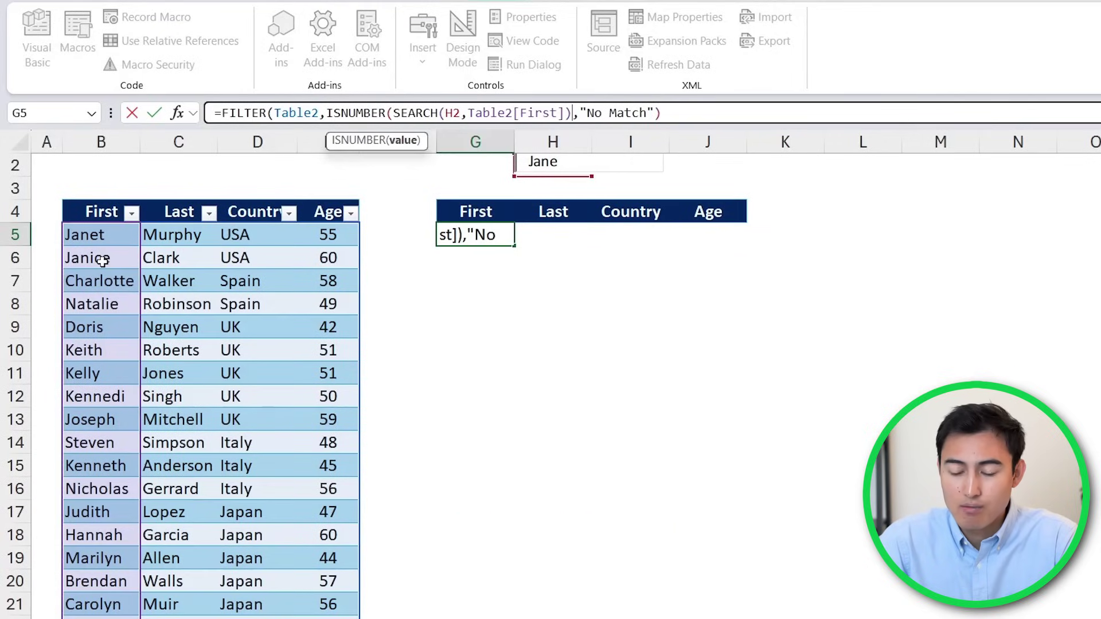
type(")")
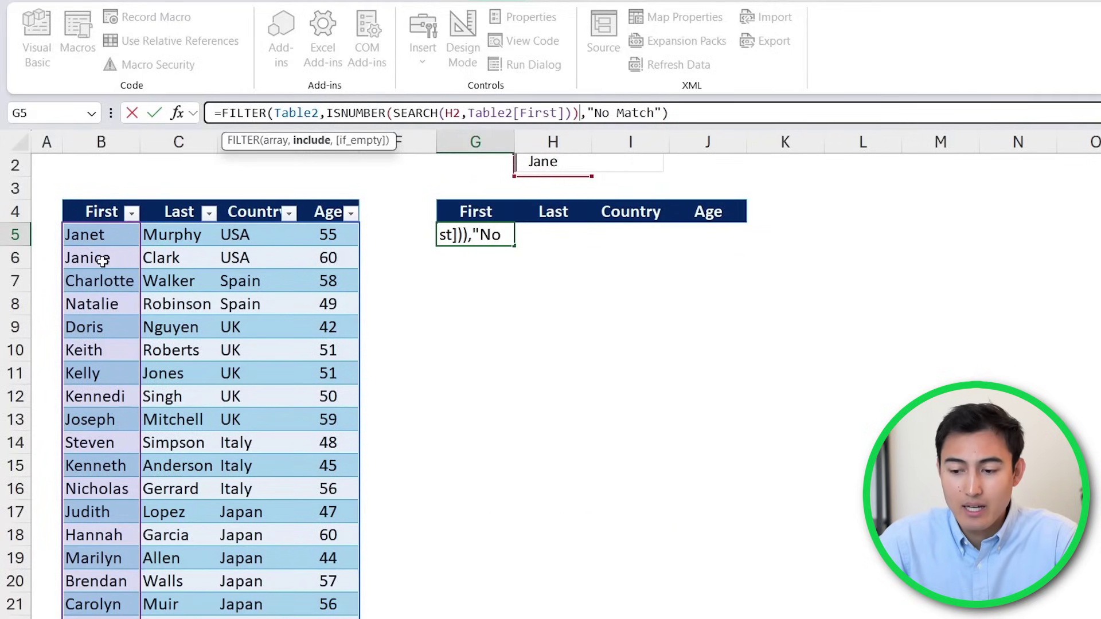
type(",\"No Match\")")
key("Return")
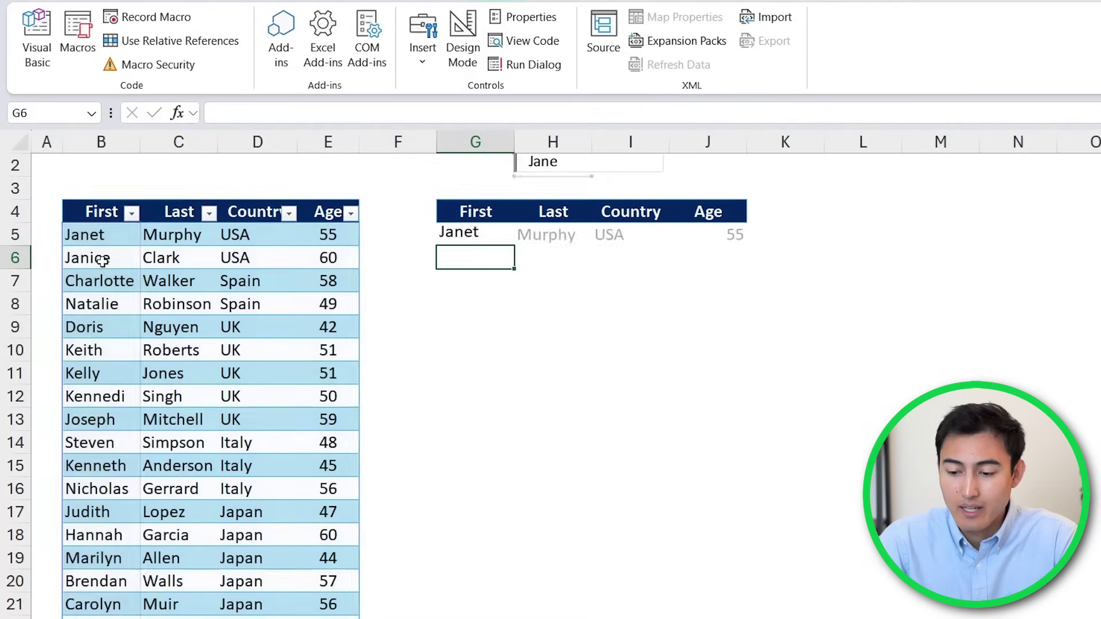
Shorten the search text to 'Ja' so Janet, Janice and Jack appear.
scroll(588, 241, "up", 1)
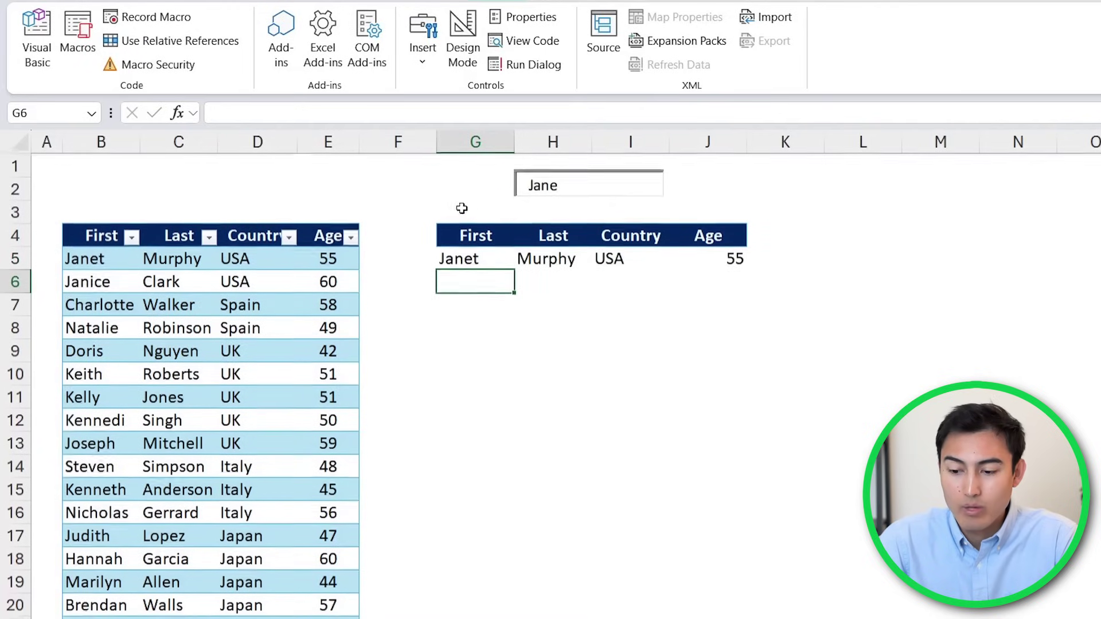
left_click(573, 187)
key("BackSpace")
key("BackSpace")
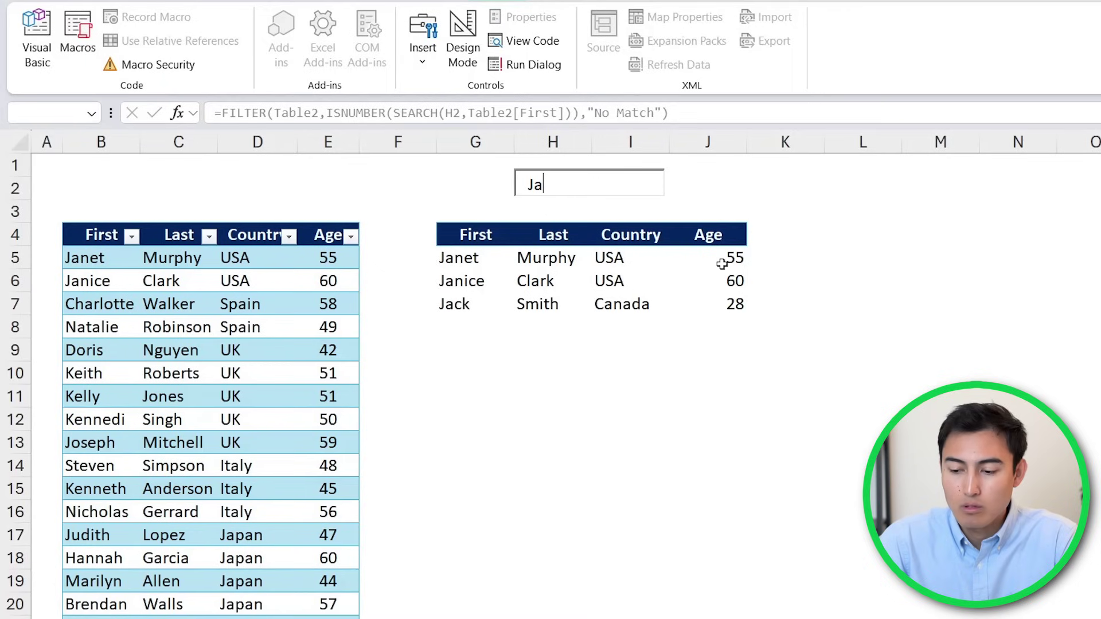
Enter =SEARCH(H2,Table2[First]) in K5 so it spills down column K.
left_click(489, 255)
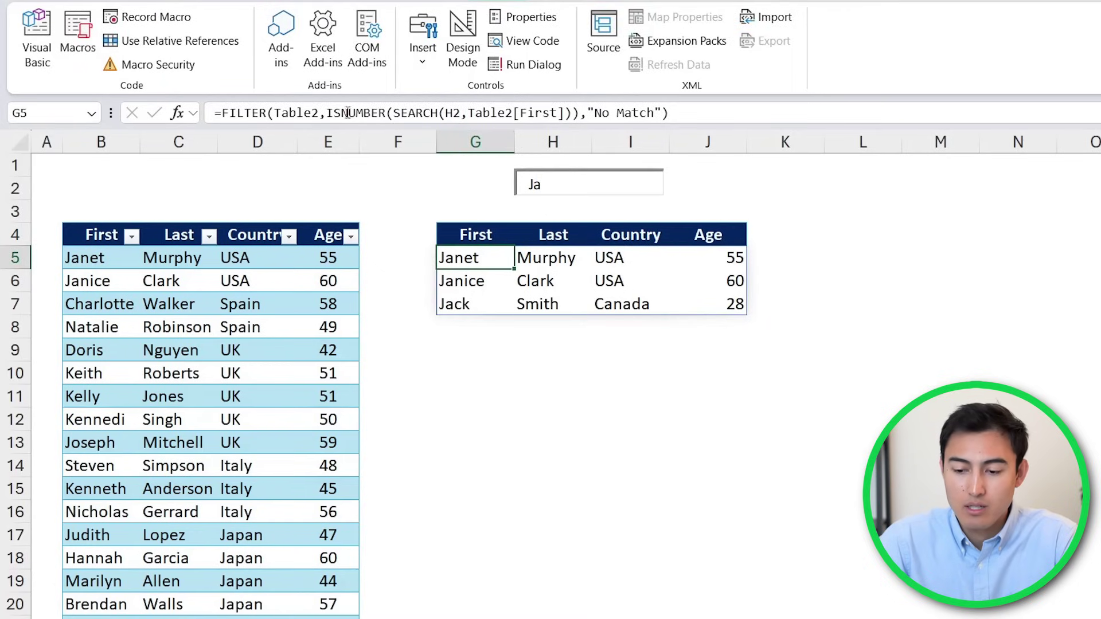
left_click(794, 261)
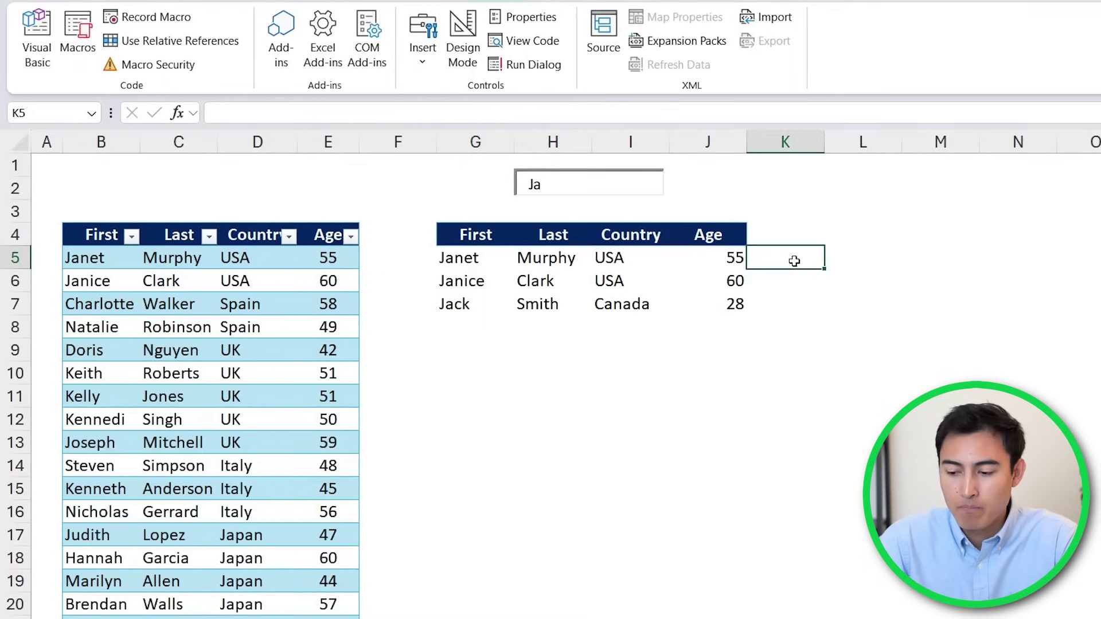
type("=")
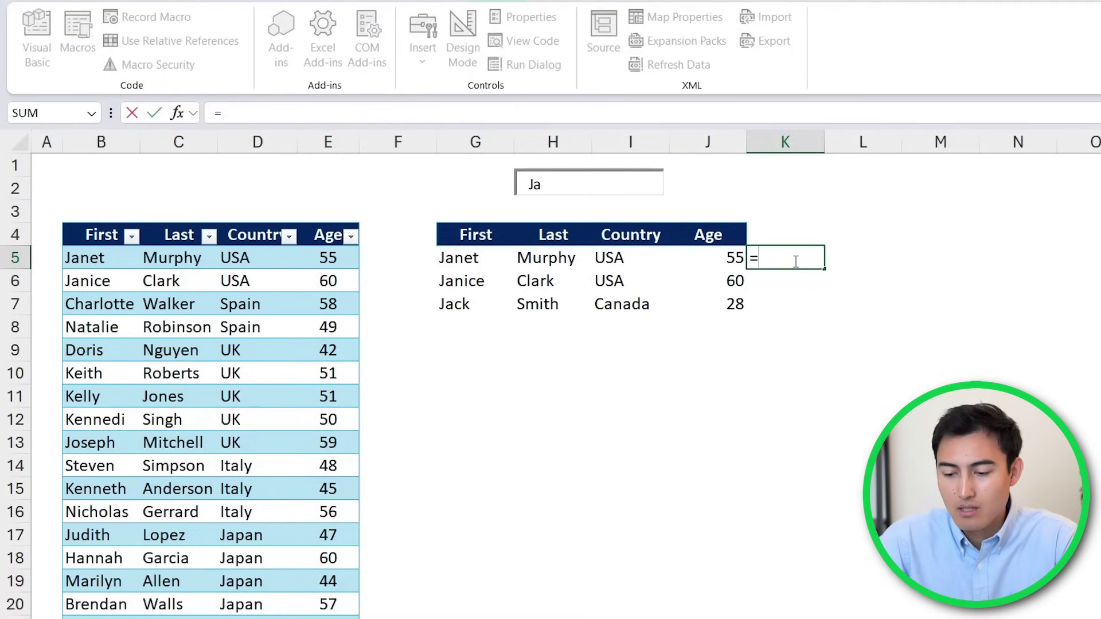
type("sea")
key("Tab")
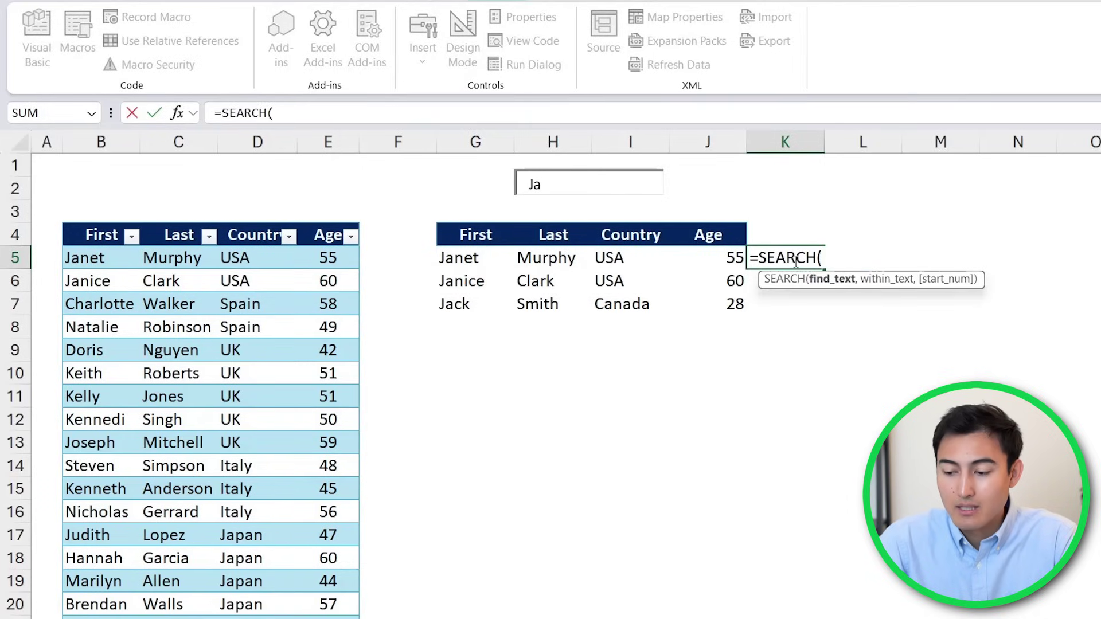
type("H2,")
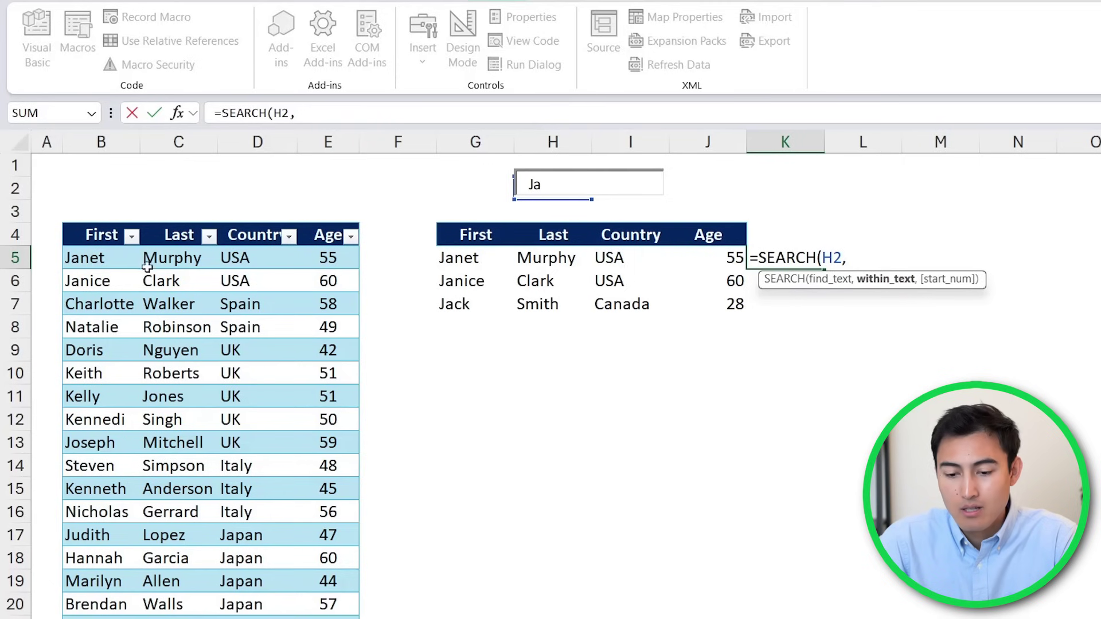
left_click(110, 257)
key("ctrl+shift+Down")
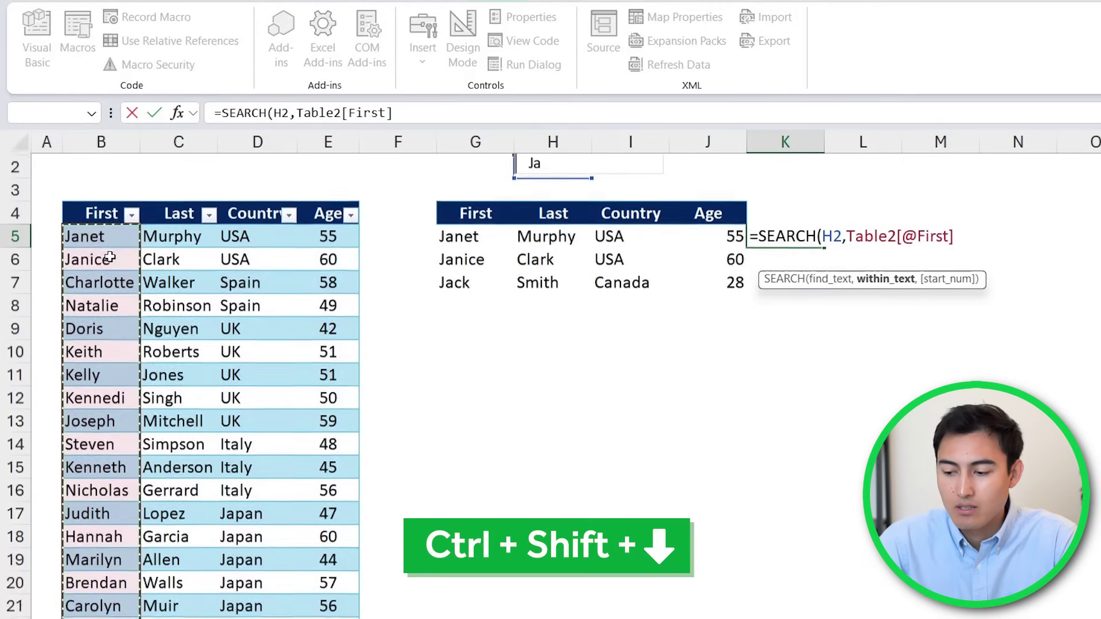
type(")")
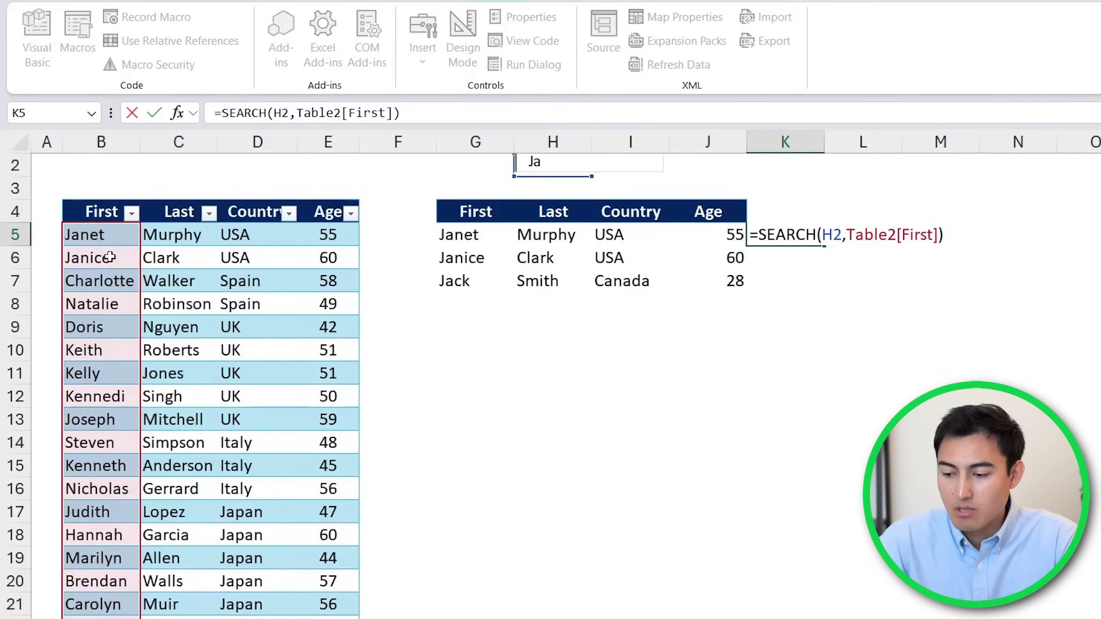
key("Return")
Inspect the K results: 1 for Janet, Janice and Jack, #VALUE! elsewhere.
scroll(762, 301, "up", 1)
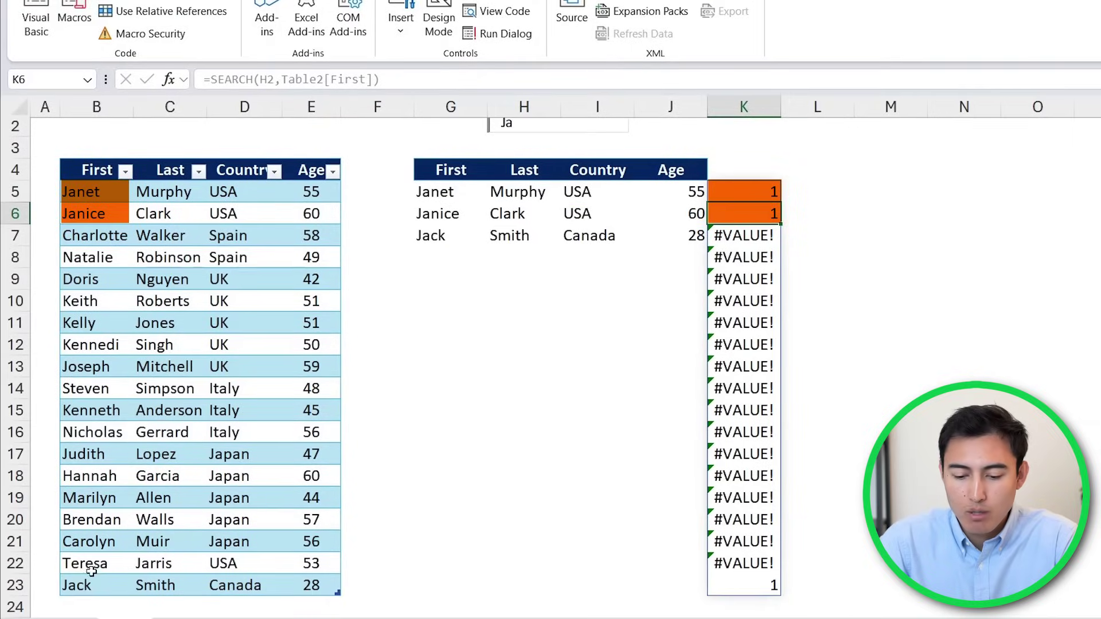
left_click(95, 581)
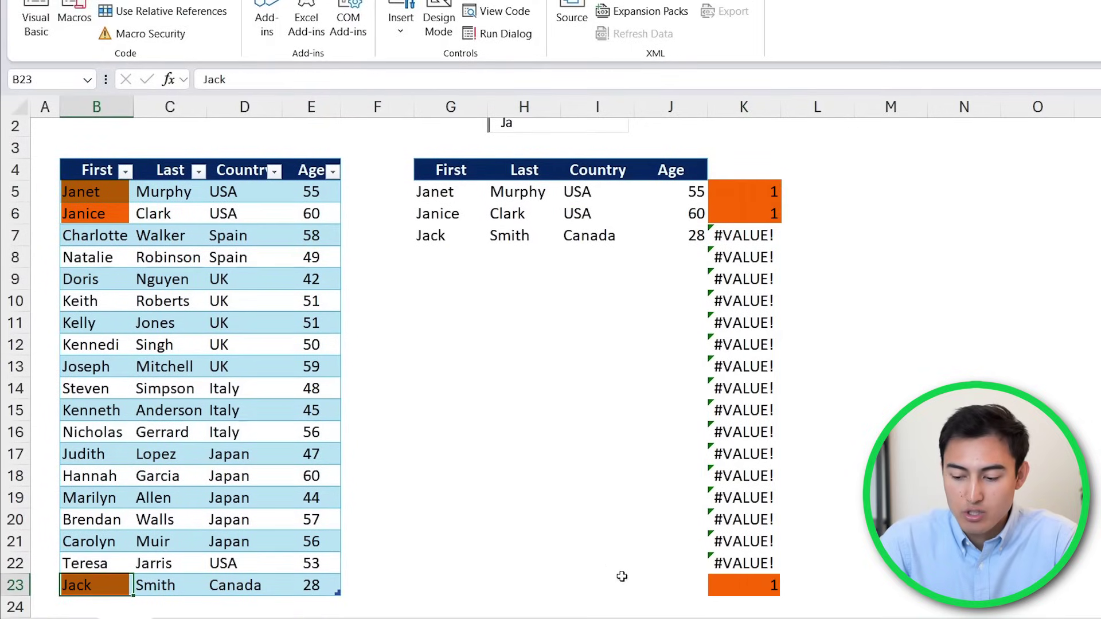
left_click(750, 235)
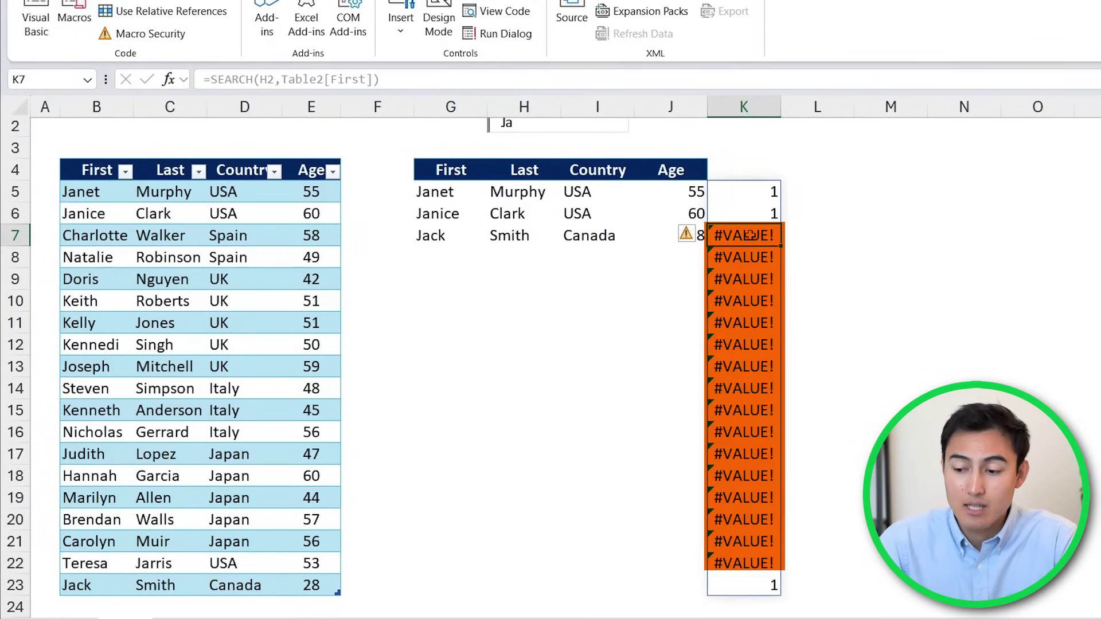
key("Up")
key("Up")
Enter =ISNUMBER(K5) in L5 and fill it down to L23.
key("Right")
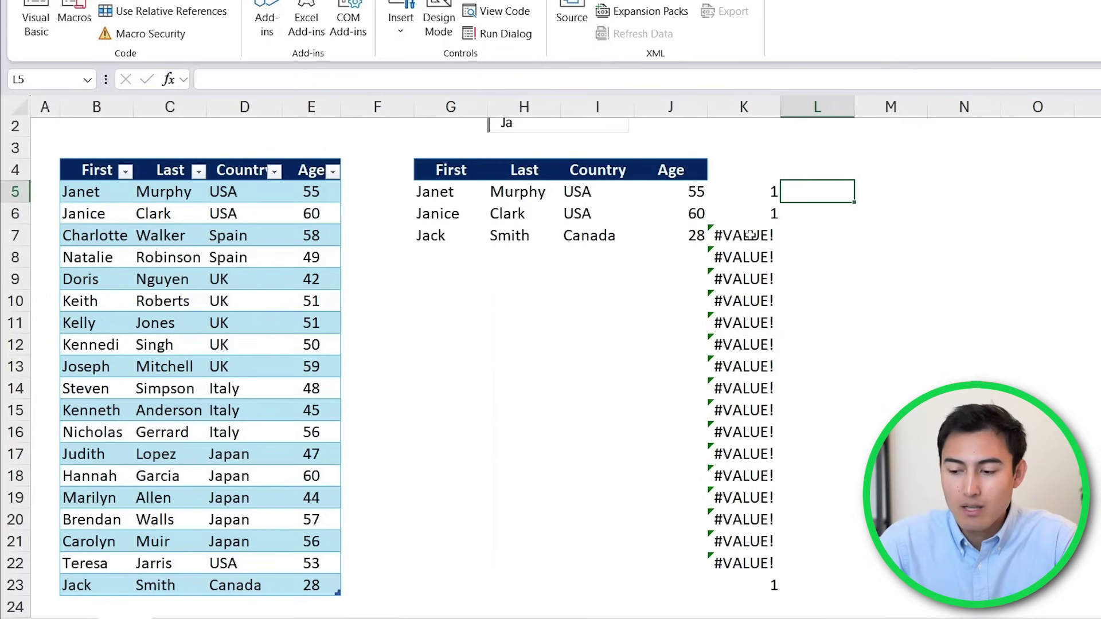
type("=is")
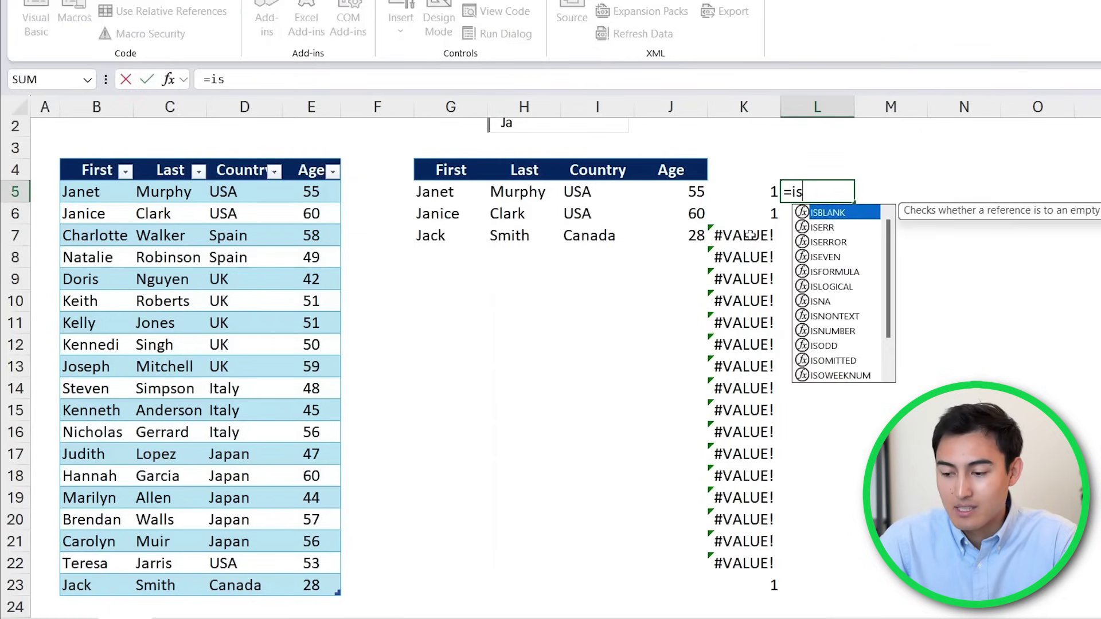
type("nu")
key("Tab")
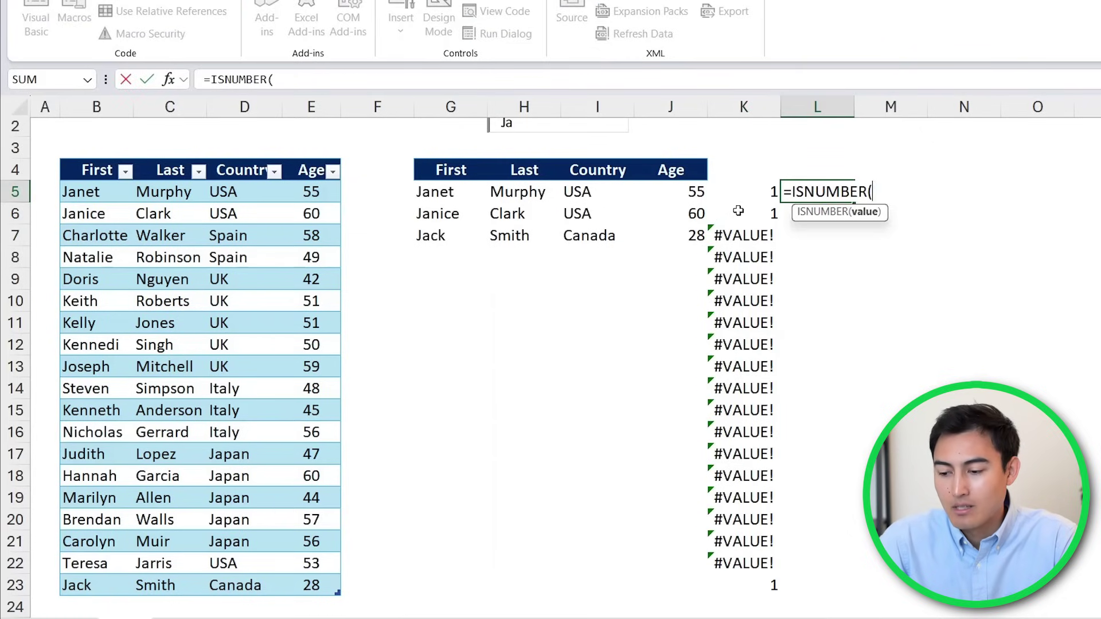
left_click(744, 189)
key("Return")
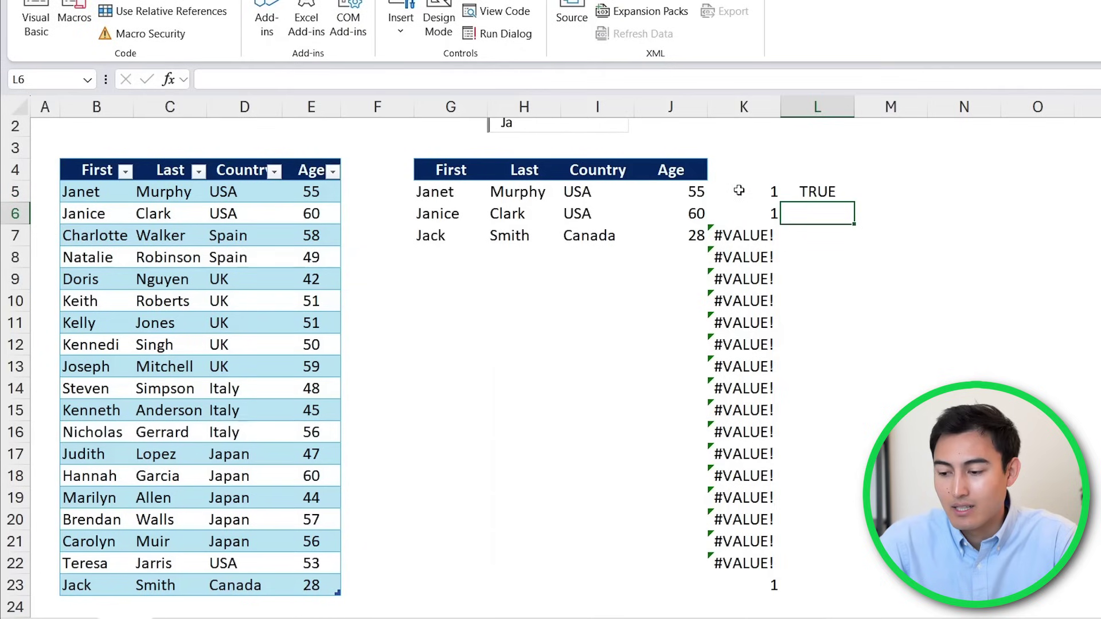
key("Up")
double_click(854, 203)
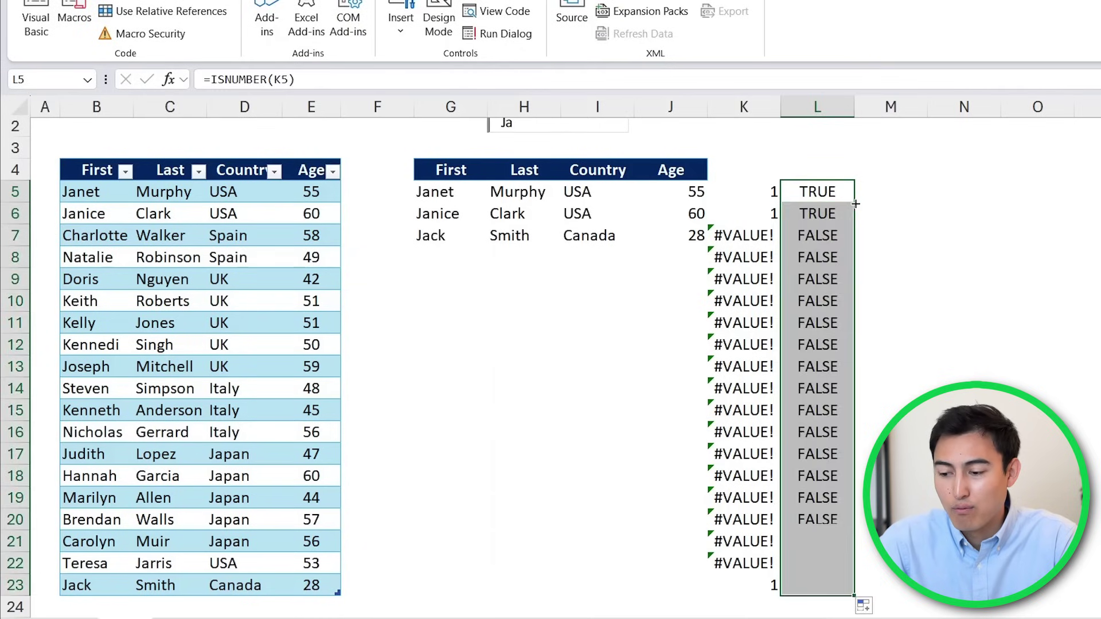
Review the SEARCH and ISNUMBER parts of G5's FILTER formula.
scroll(819, 243, "up", 1)
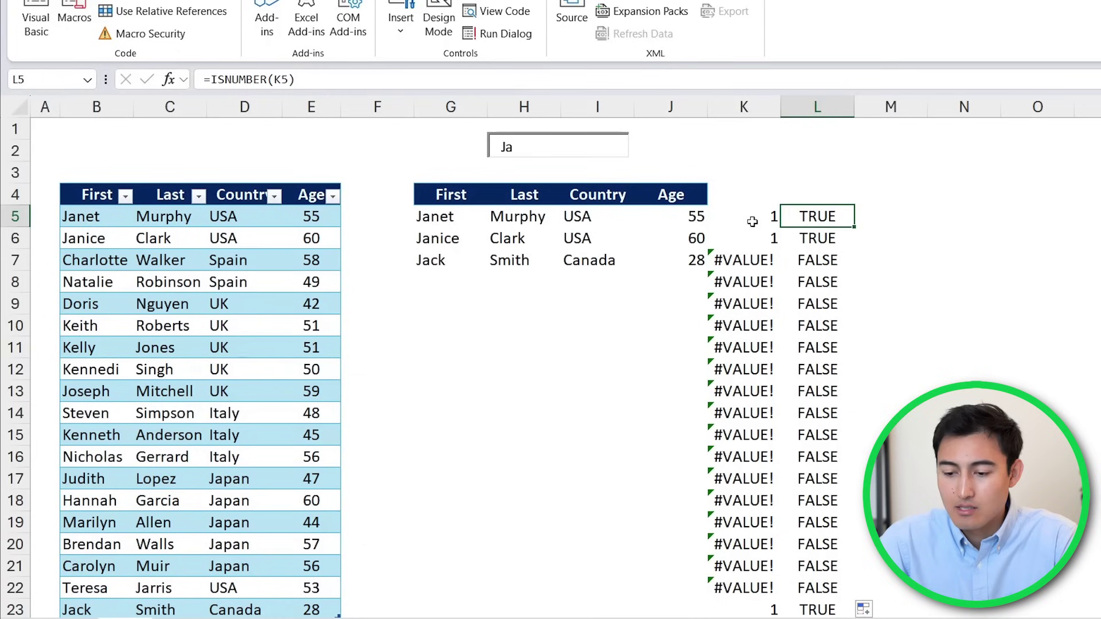
left_click(439, 223)
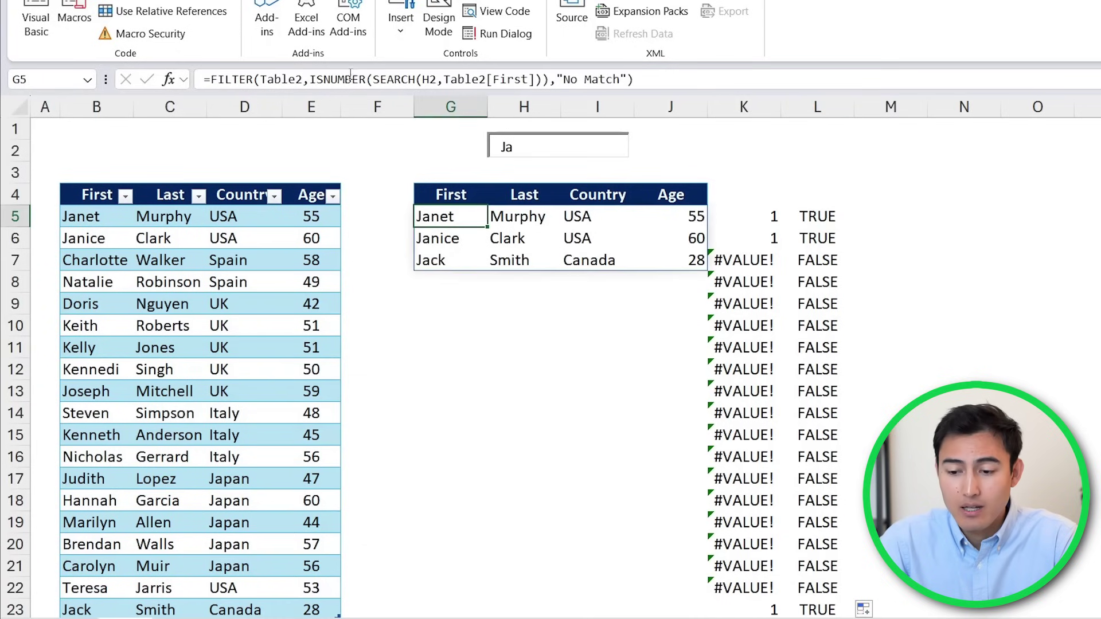
left_click(390, 78)
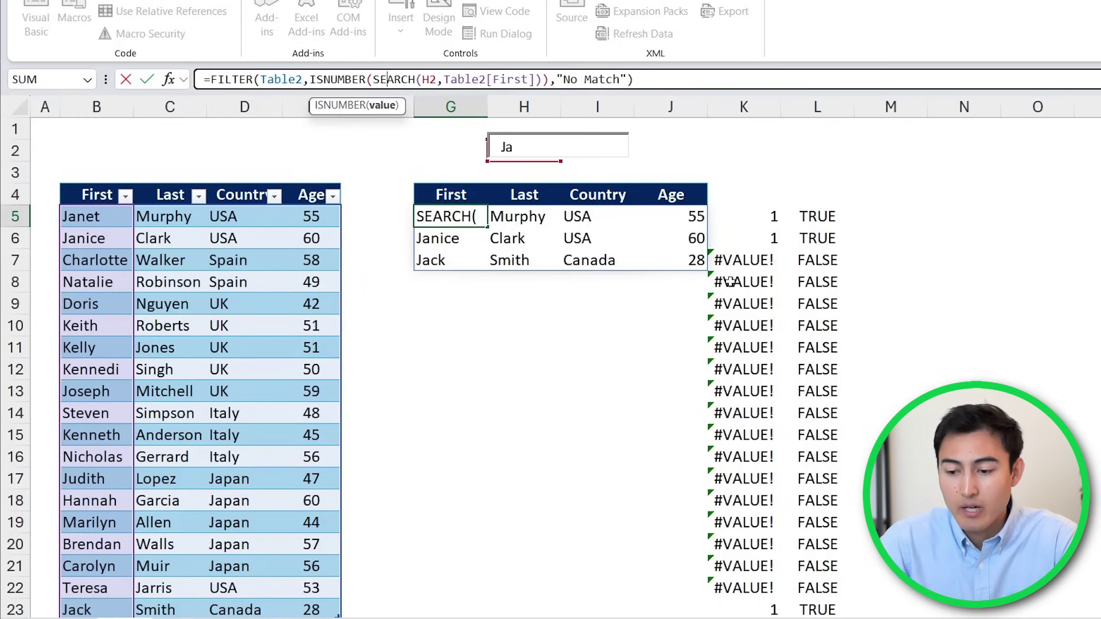
left_click(342, 78)
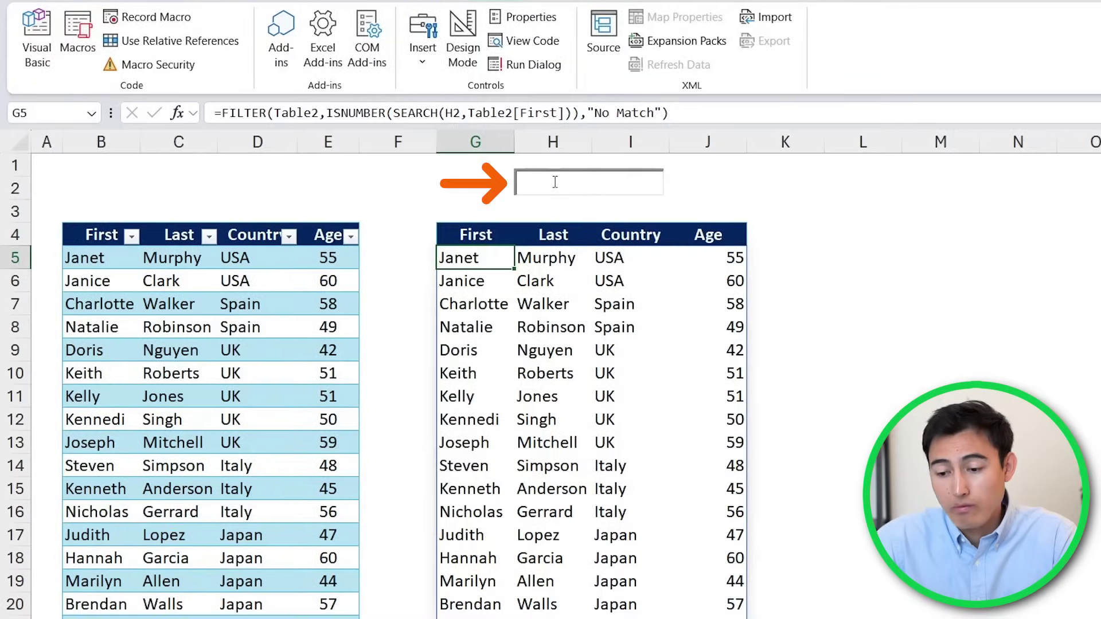
Search 'Janet', then '55' for No Match, clear the box and select G5.
left_click(555, 182)
type("J")
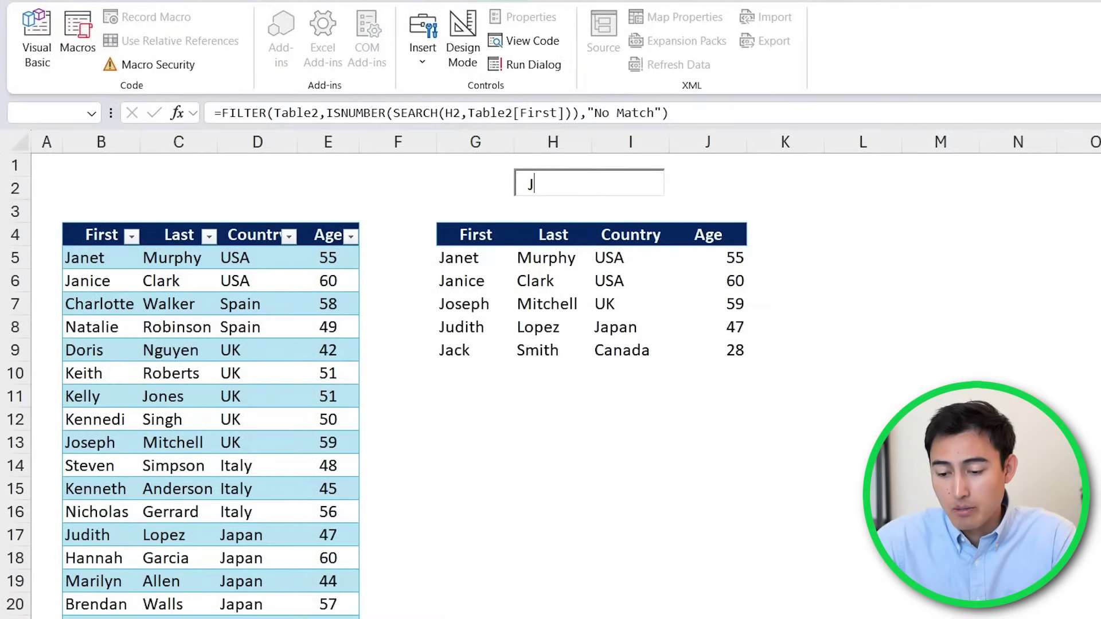
type("anet")
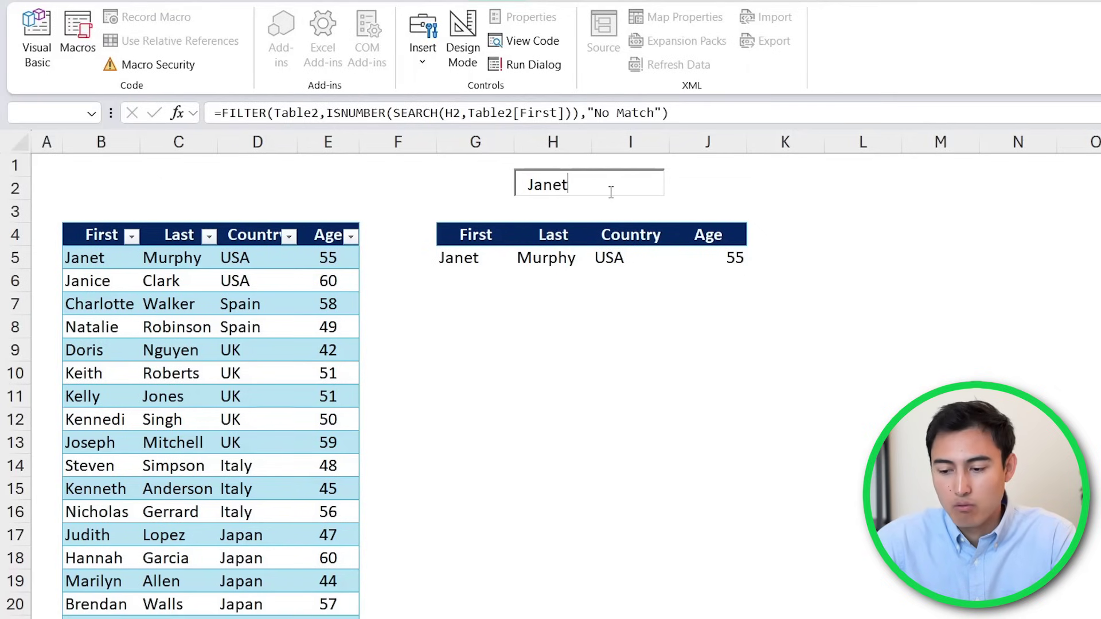
key("BackSpace")
key("BackSpace")
key("BackSpace")
key("BackSpace")
key("BackSpace")
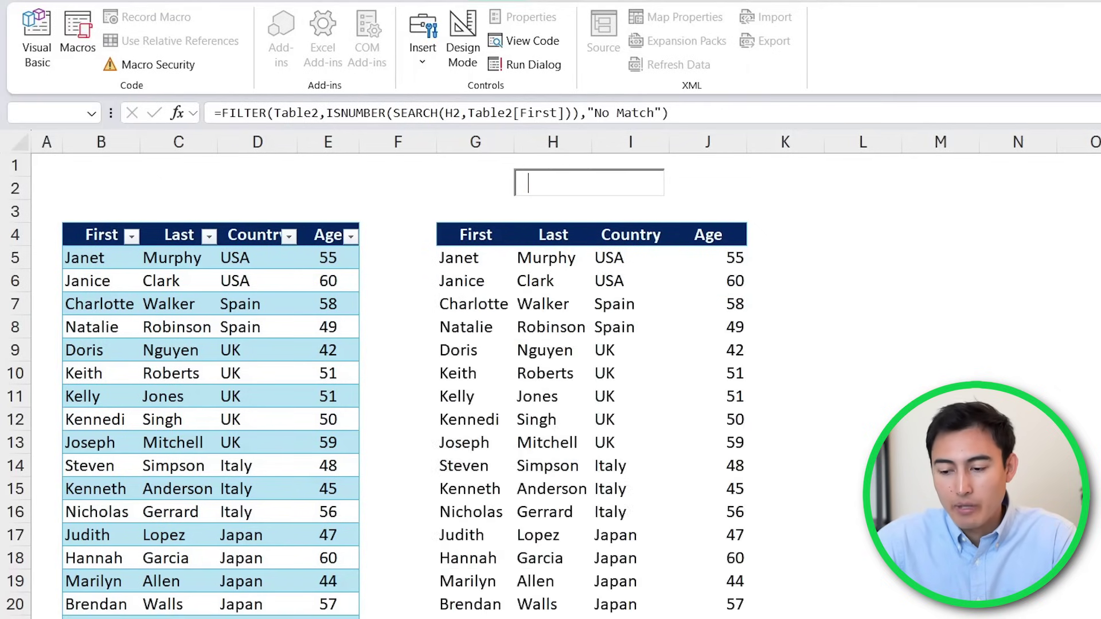
type("55")
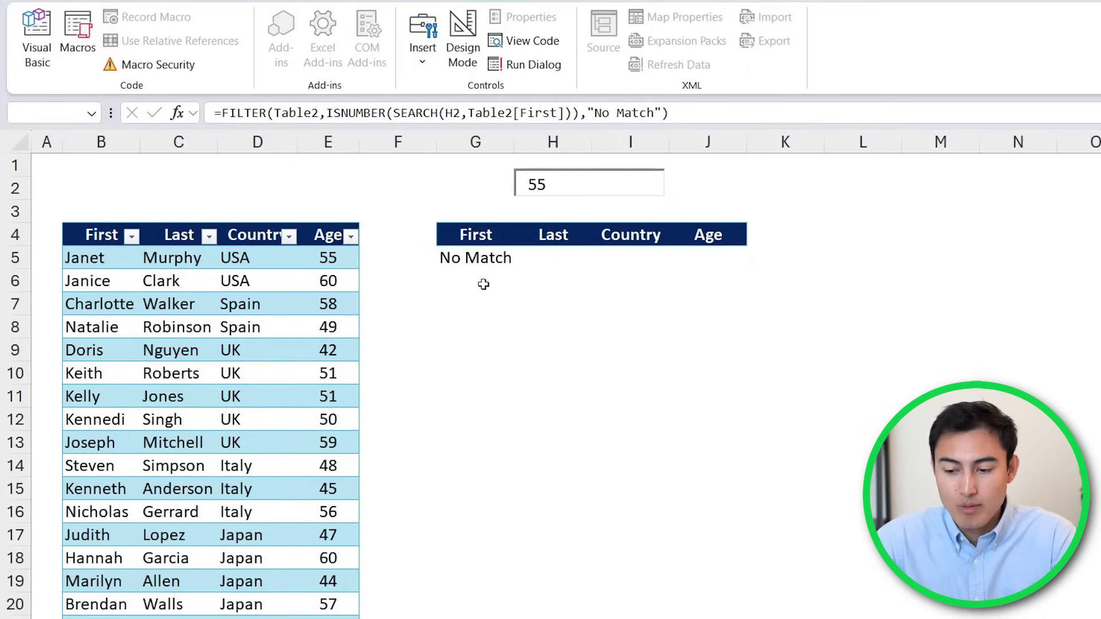
key("BackSpace")
key("BackSpace")
left_click(469, 258)
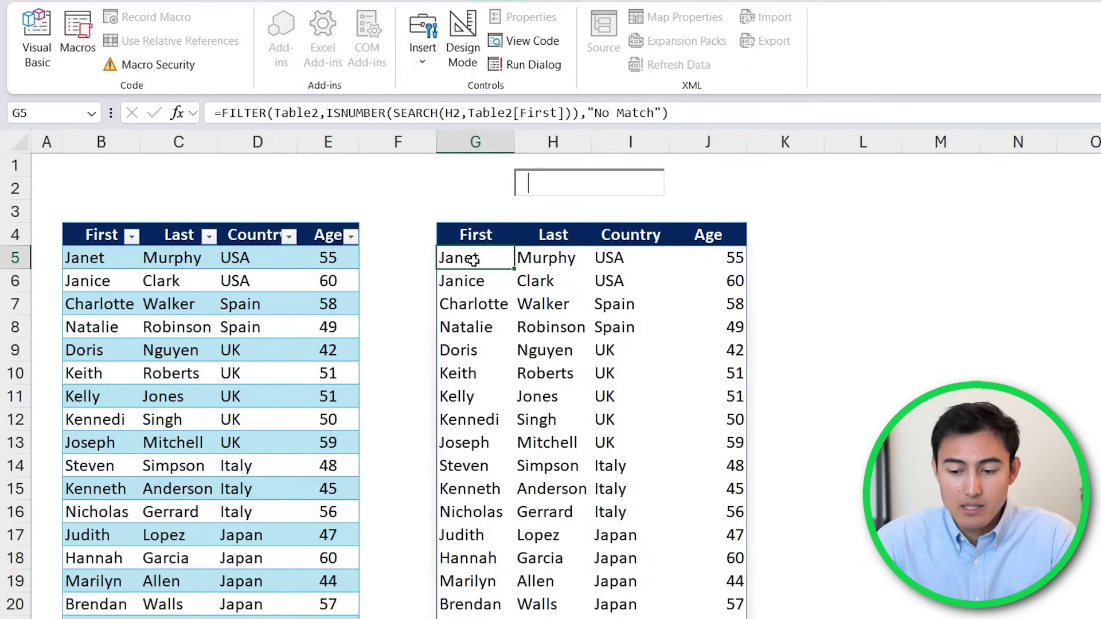
In G5's formula, add a + copy of the ISNUMBER(SEARCH) test that checks the Last column.
left_click(532, 112)
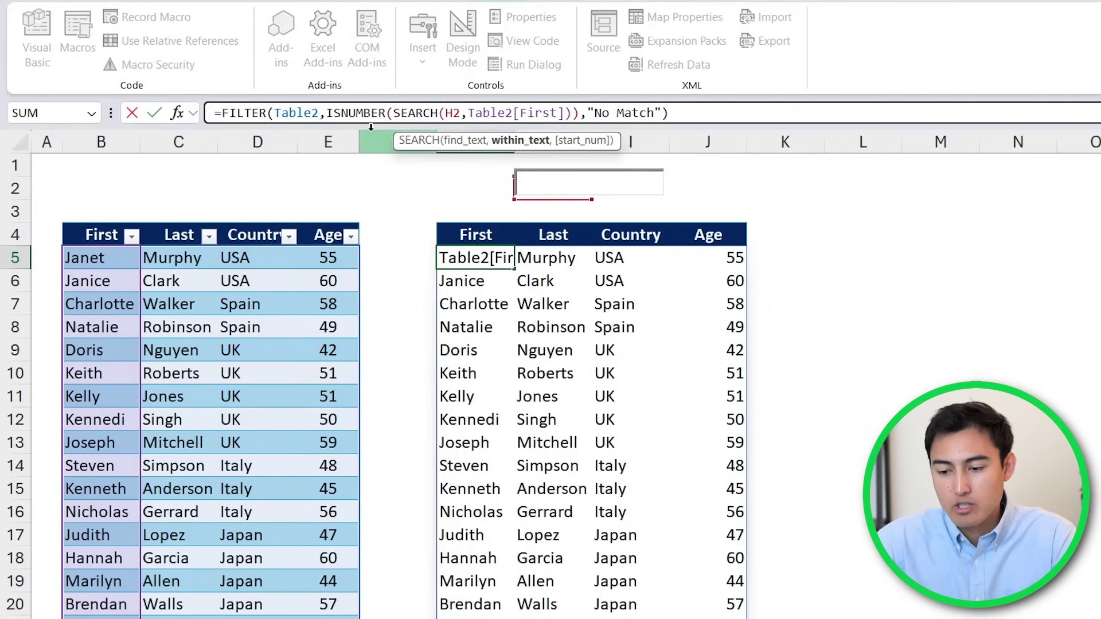
left_click(328, 111)
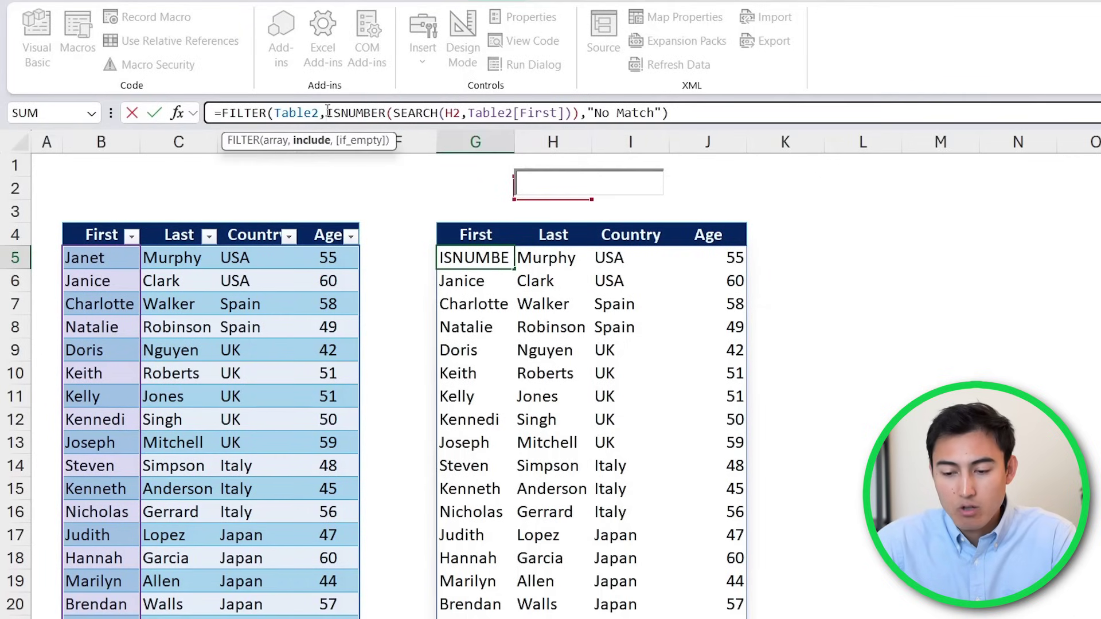
key("shift+Right")
key("shift+Right")
key("shift+Right")
key("shift+Right")
key("shift+Right")
key("shift+Right")
key("shift+Right")
key("shift+Right")
key("shift+Right")
key("shift+Right")
key("shift+Right")
key("shift+Right")
key("shift+Right")
key("shift+Right")
key("shift+Right")
key("shift+Right")
key("shift+Right")
key("shift+Right")
key("shift+Right")
key("shift+Right")
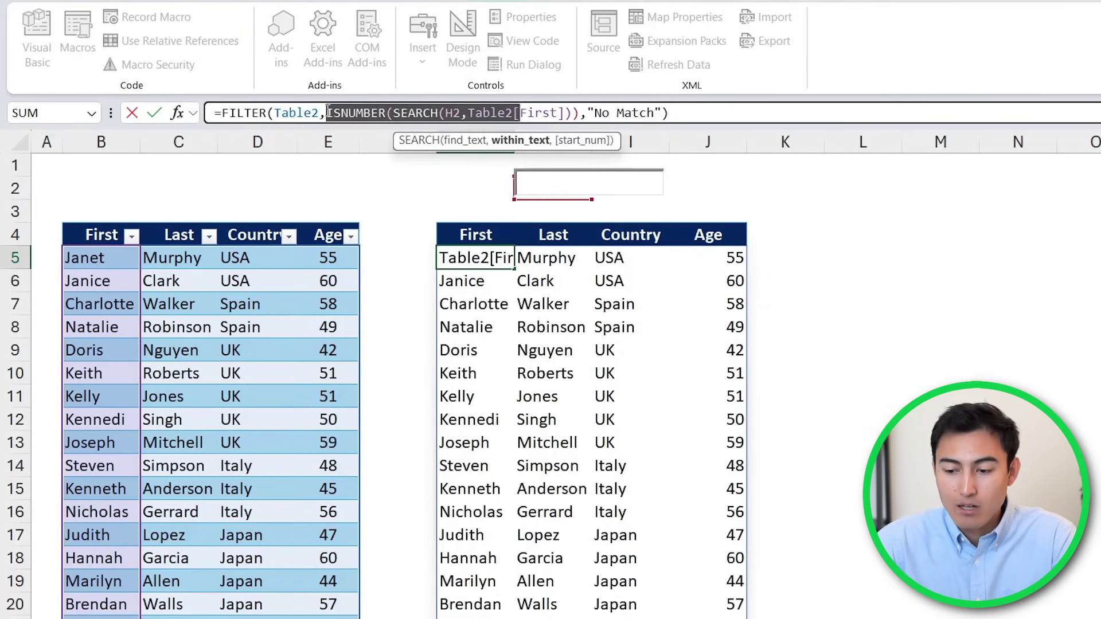
key("shift+Right")
key("shift+Right")
key("shift+Right")
key("shift+Right")
key("shift+Right")
key("shift+Right")
key("shift+Right")
key("shift+Right")
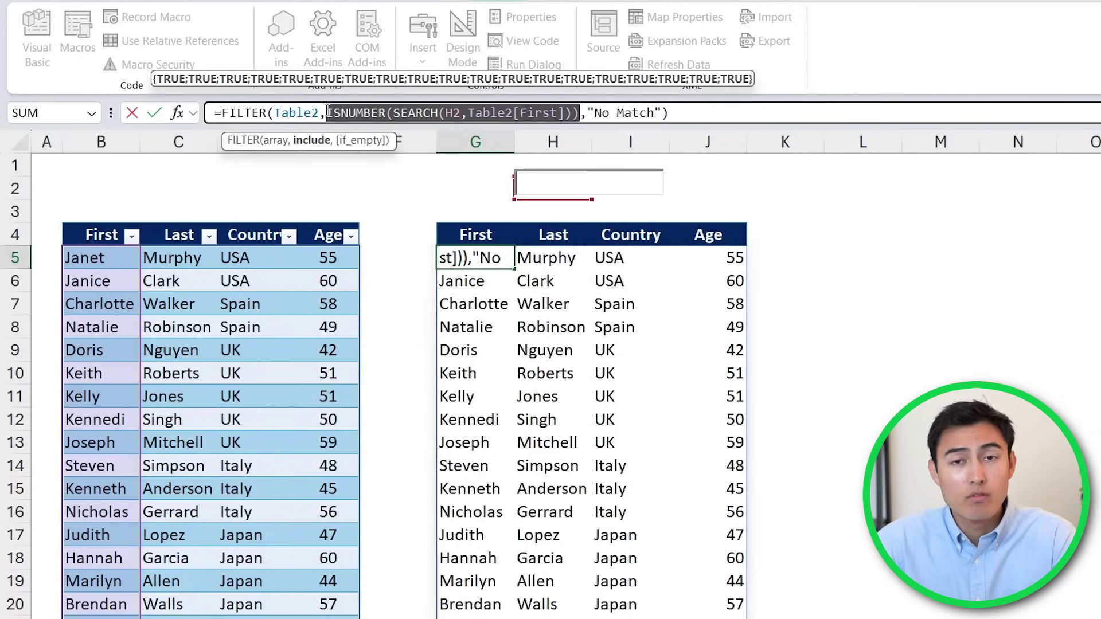
key("ctrl+c")
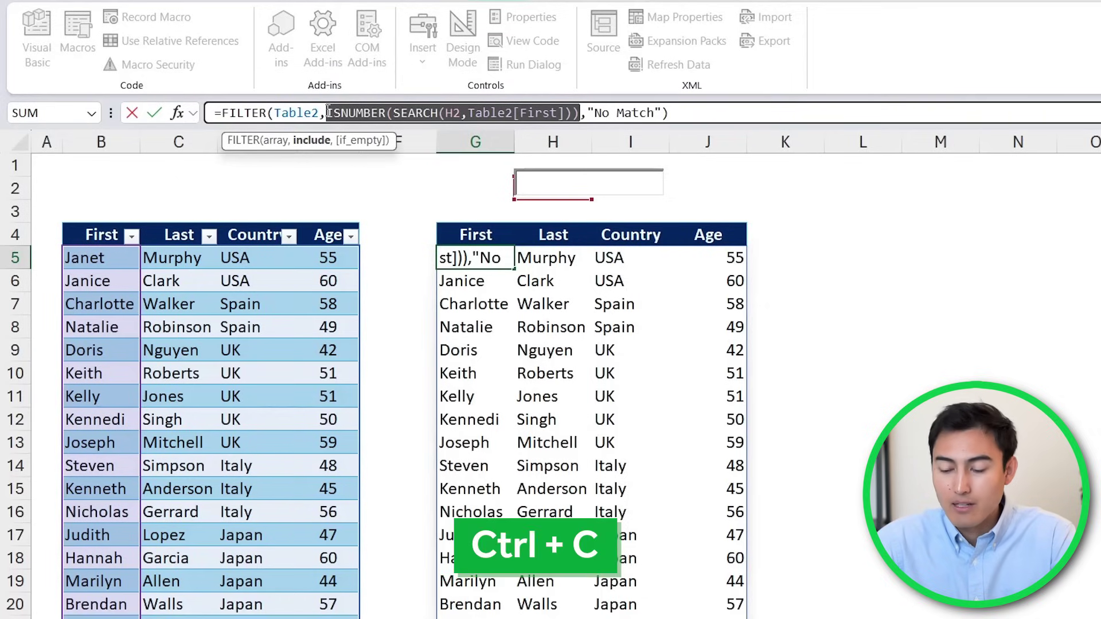
left_click(327, 112)
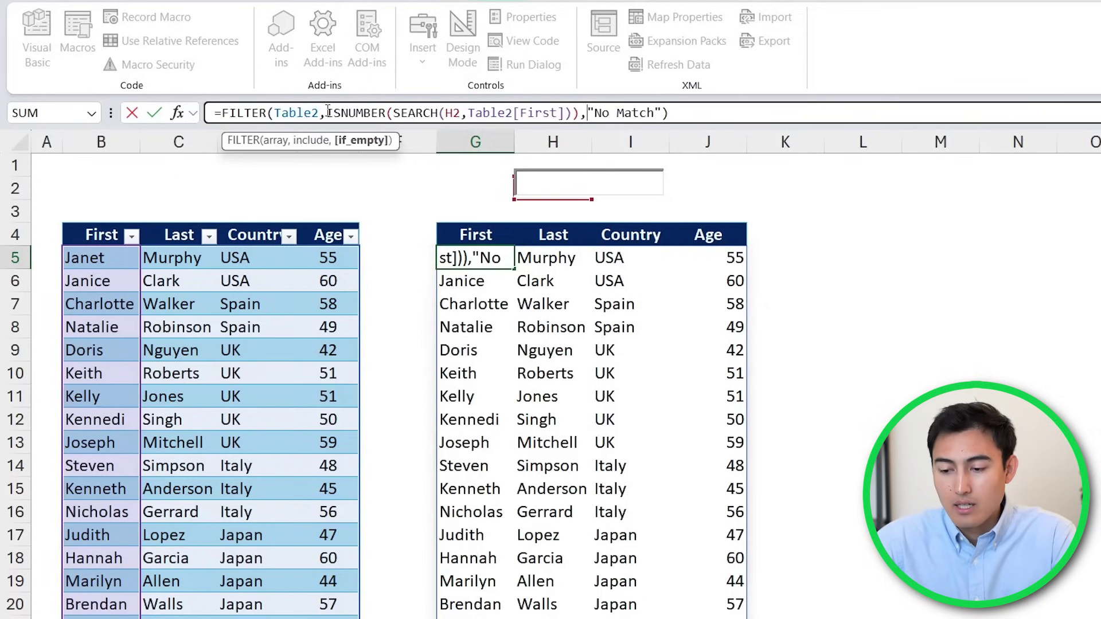
type("+")
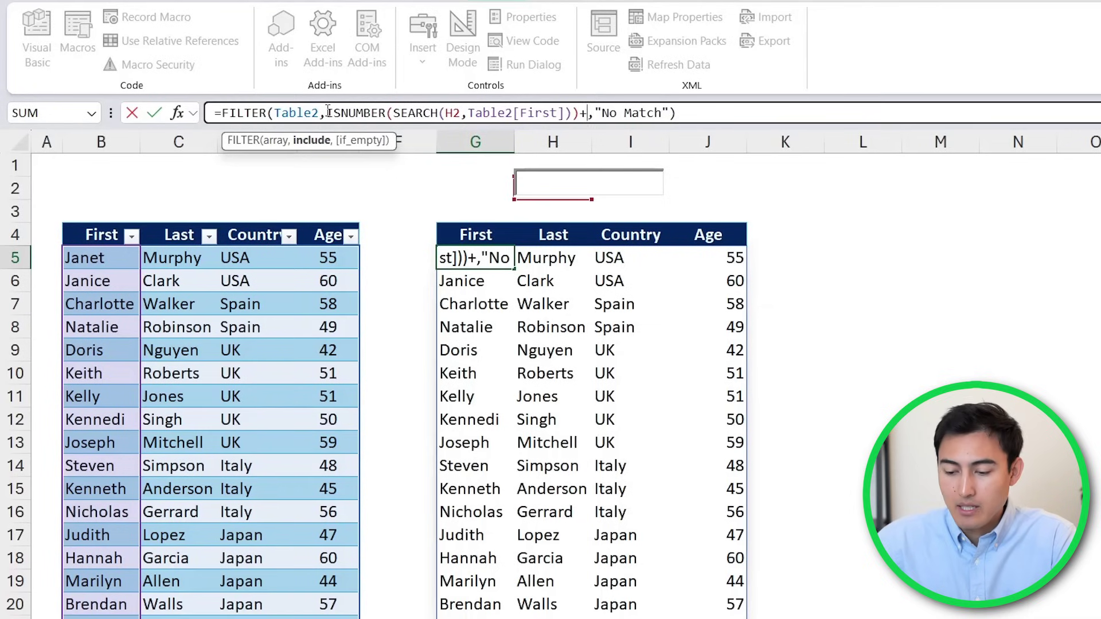
key("ctrl+v")
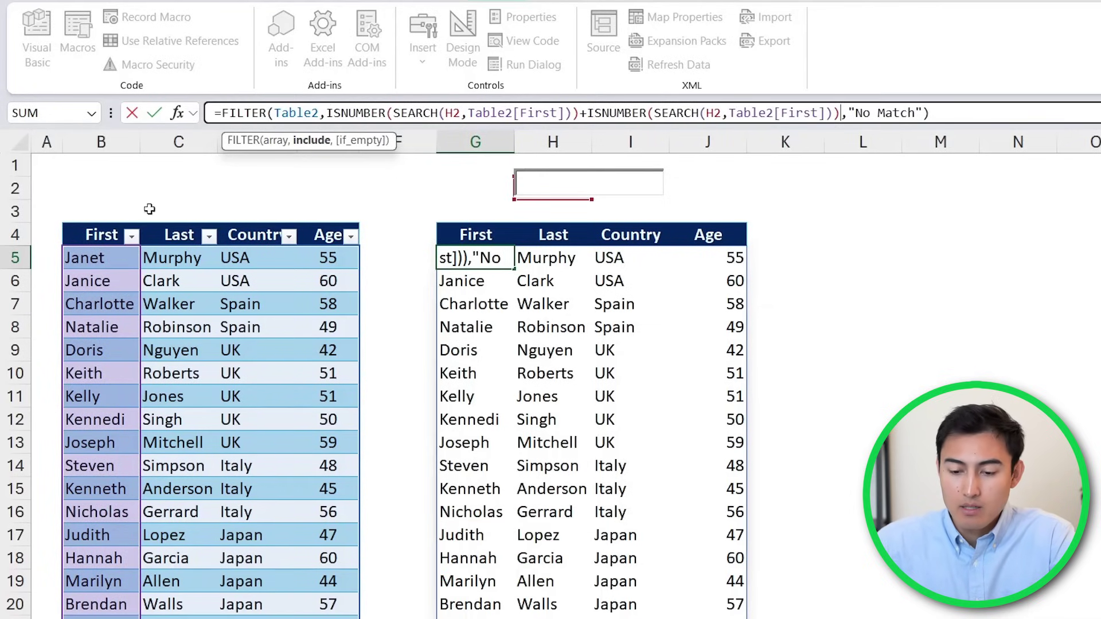
left_click(808, 112)
key("BackSpace")
key("BackSpace")
key("BackSpace")
key("BackSpace")
key("BackSpace")
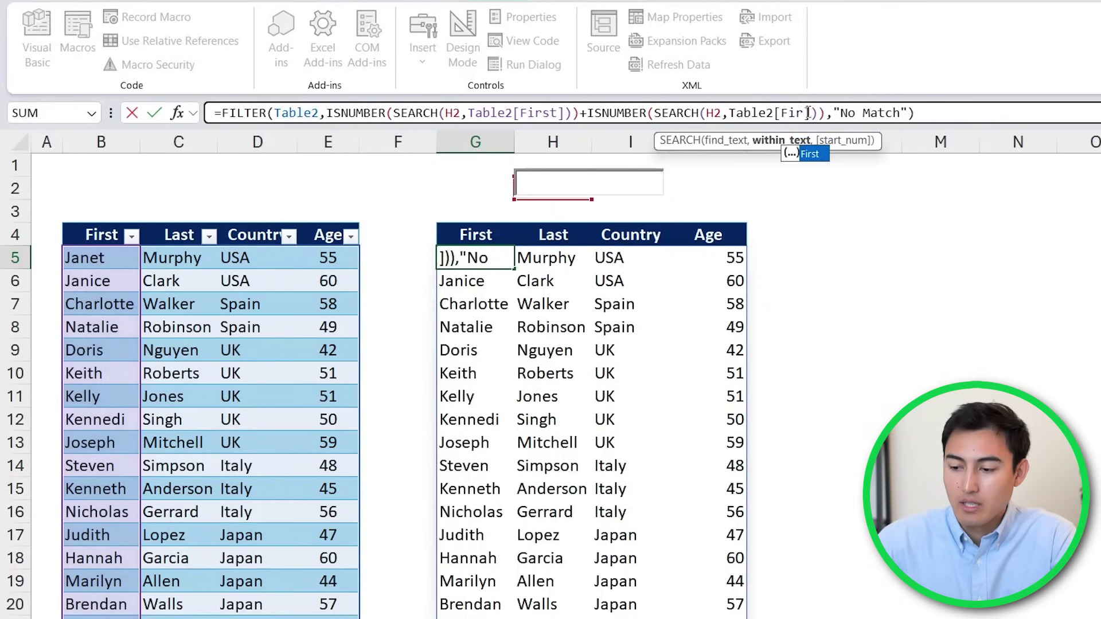
type("Last")
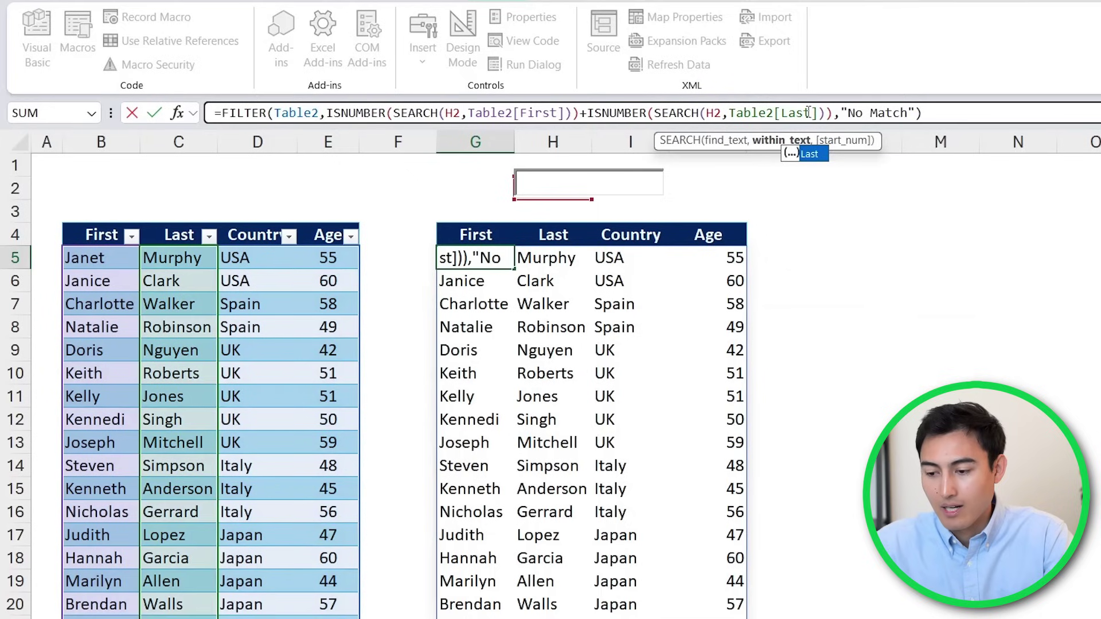
Add a third + copy of the test that checks the Country column.
key("Right")
key("Right")
key("Right")
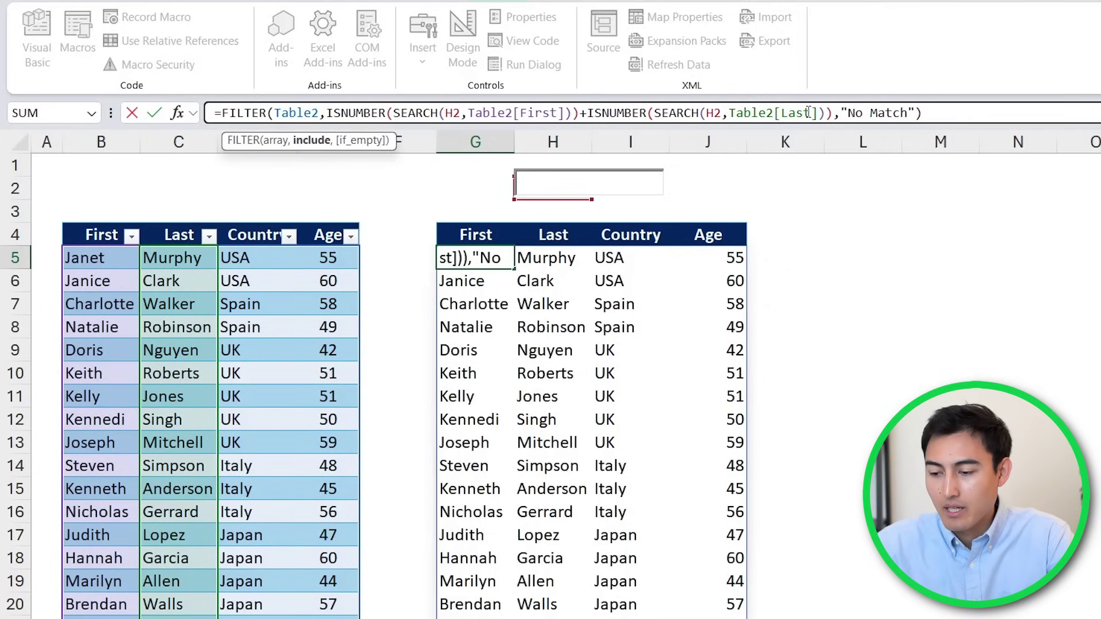
type("+")
key("ctrl+v")
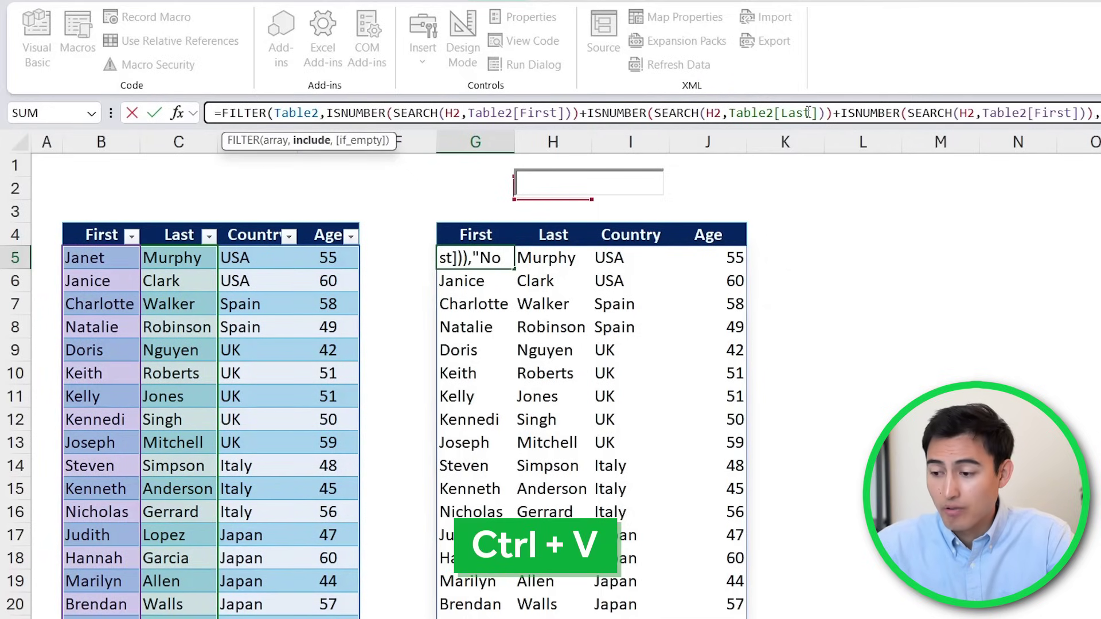
key("Left")
key("Left")
key("Left")
key("shift+Left")
key("shift+Left")
key("shift+Left")
key("shift+Left")
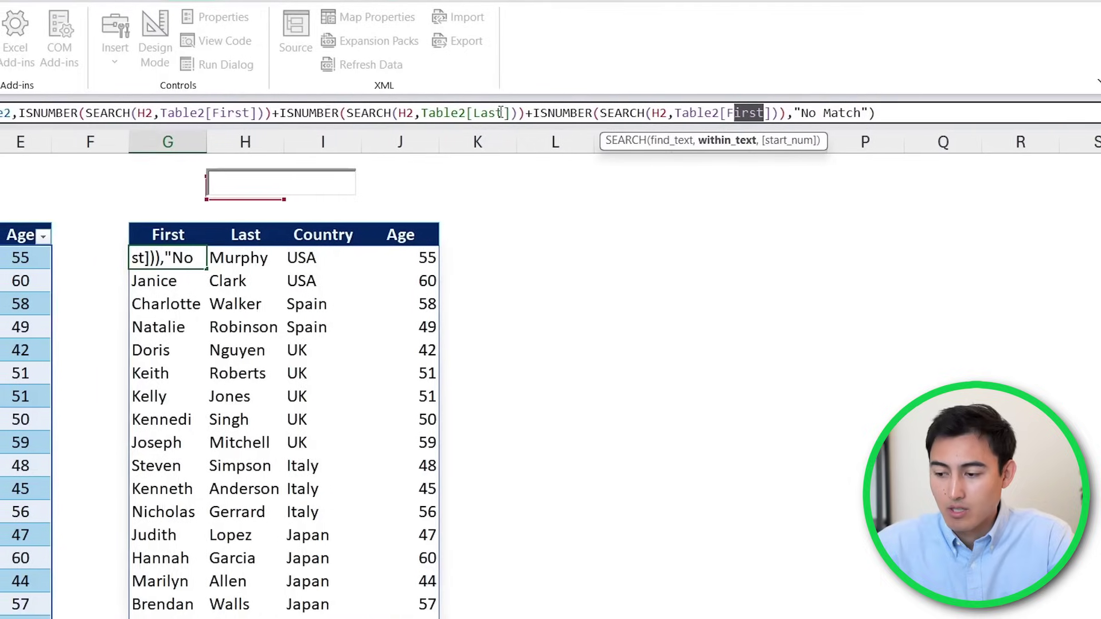
key("shift+Left")
type("Cou")
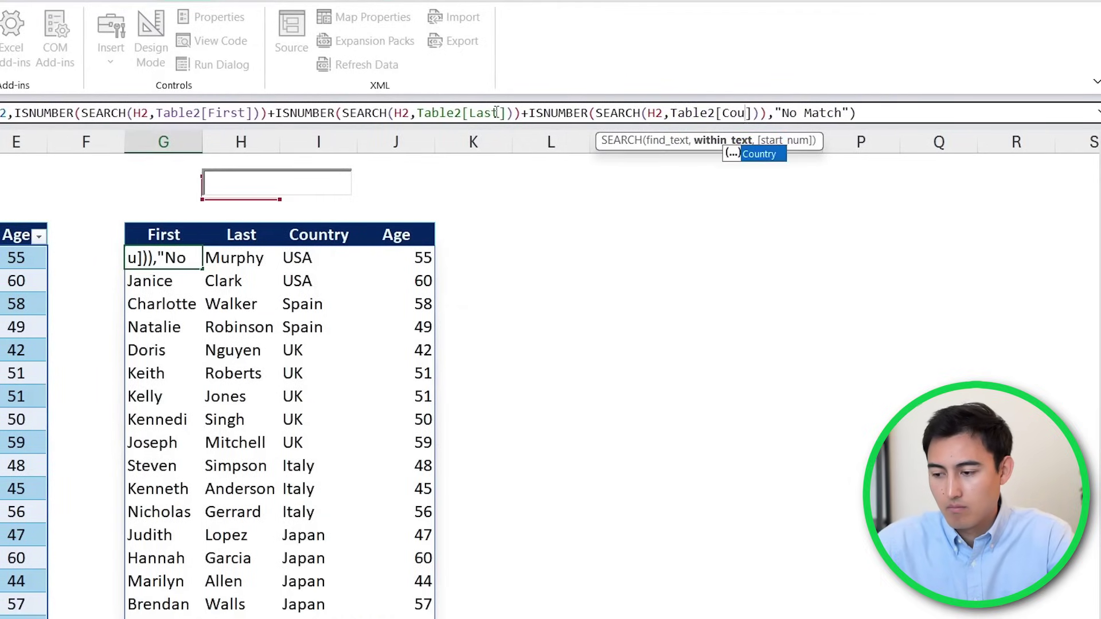
key("Tab")
Add a fourth + copy of the test that checks the Age column.
key("Right")
key("Right")
key("Right")
key("Right")
key("Left")
type("+")
key("ctrl+v")
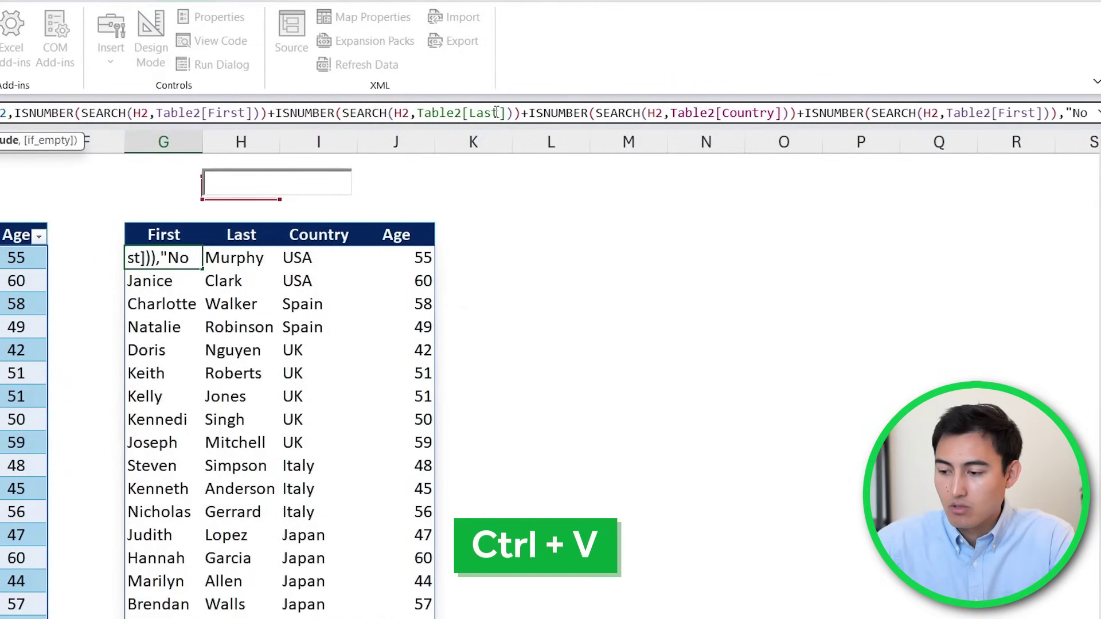
key("Left")
key("Left")
key("shift+Left")
key("shift+Left")
key("shift+Left")
key("shift+Left")
key("shift+Left")
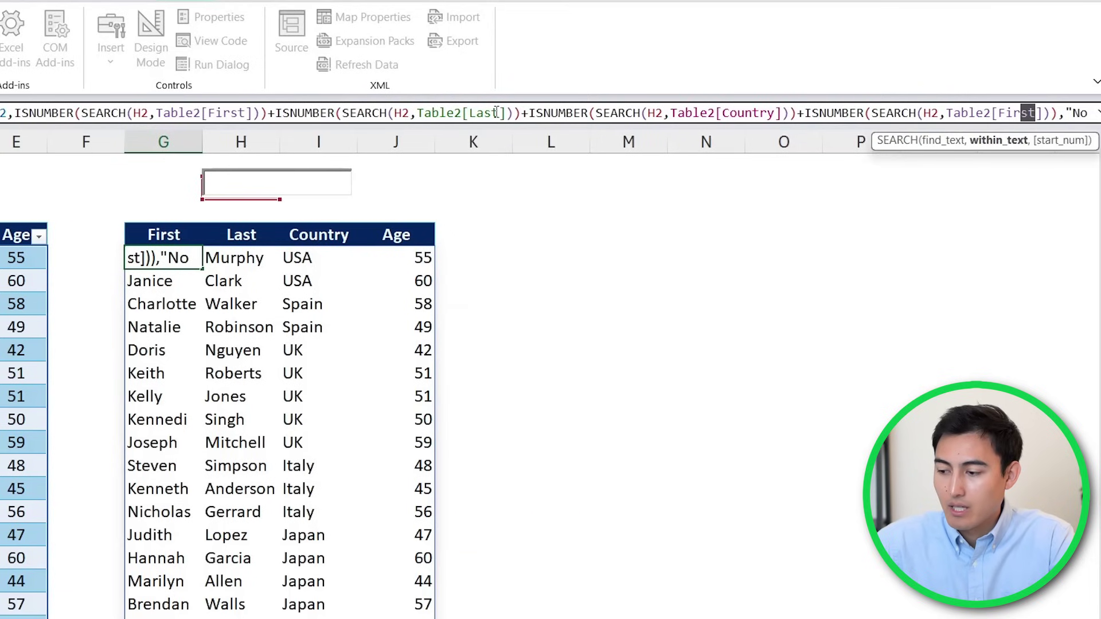
type("Age")
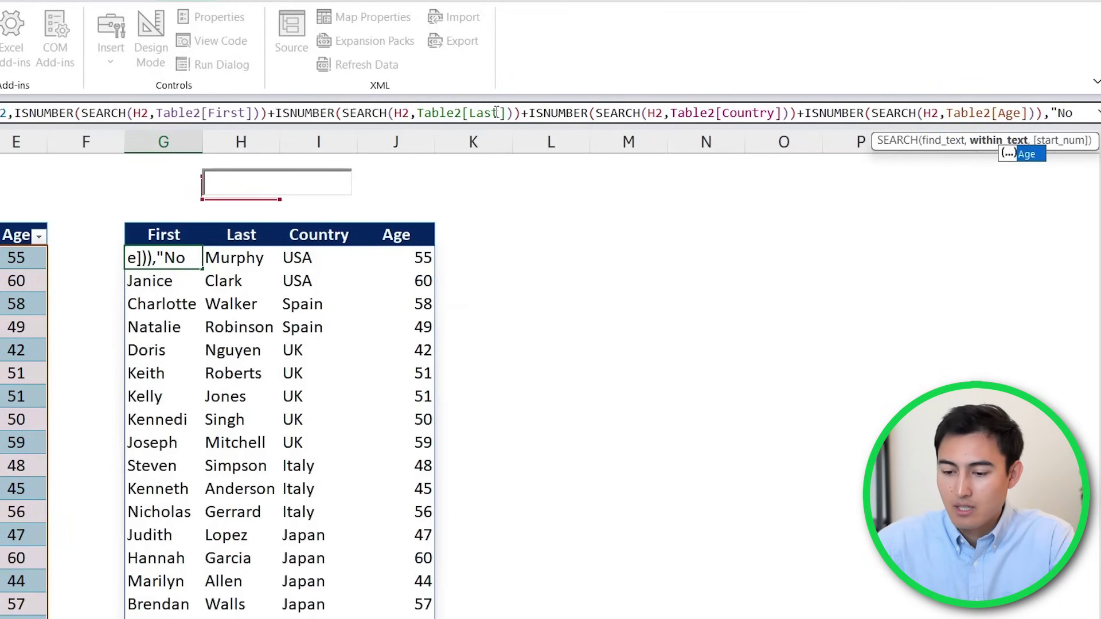
key("Return")
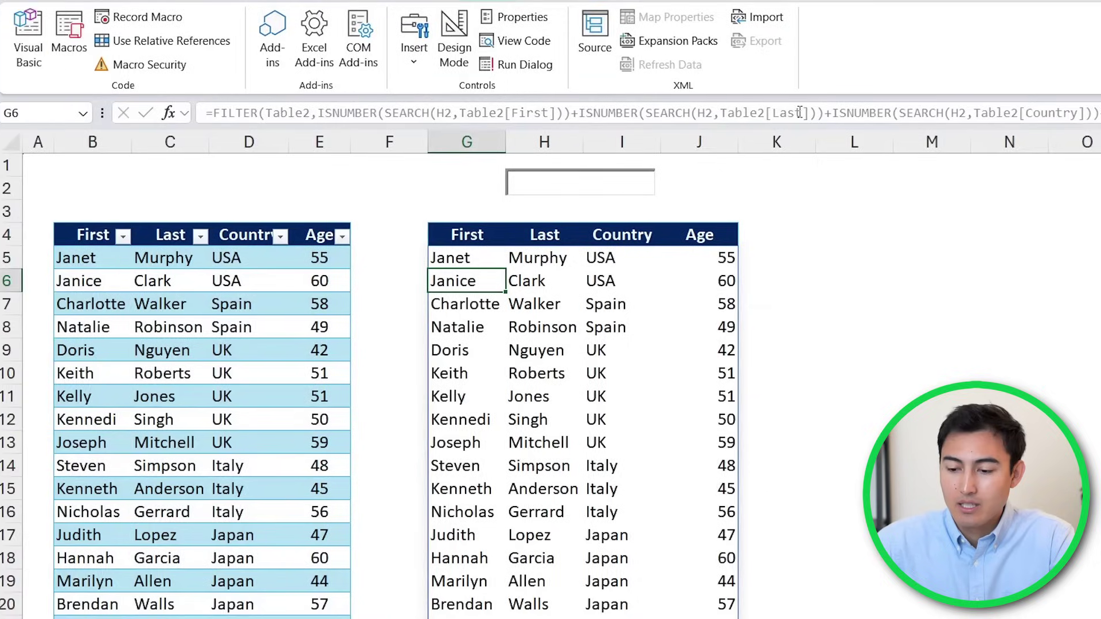
left_click(537, 185)
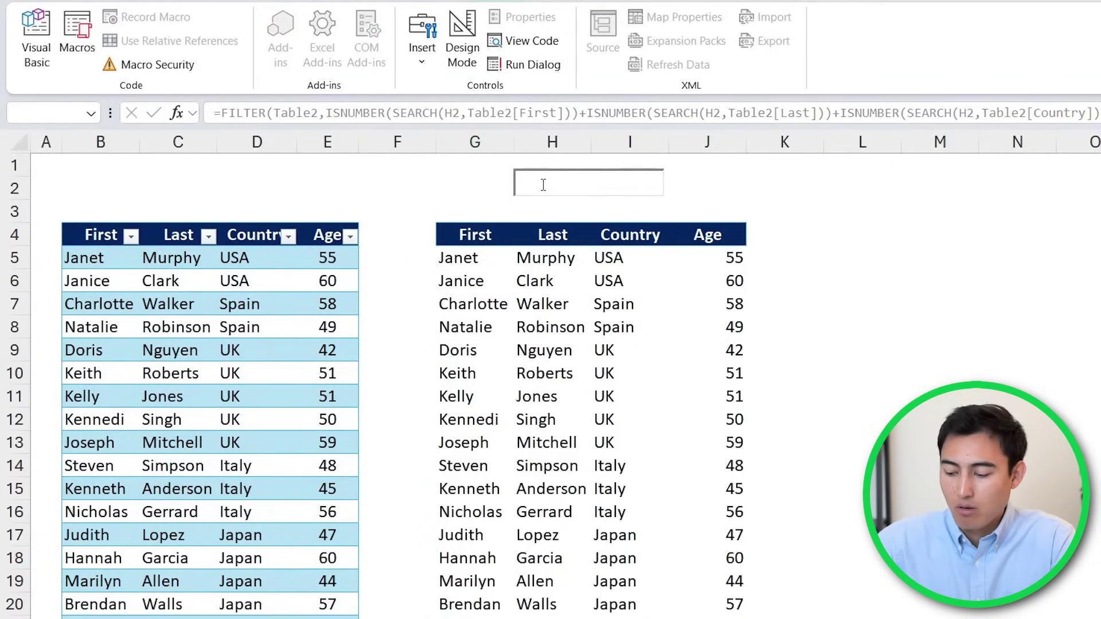
type("4")
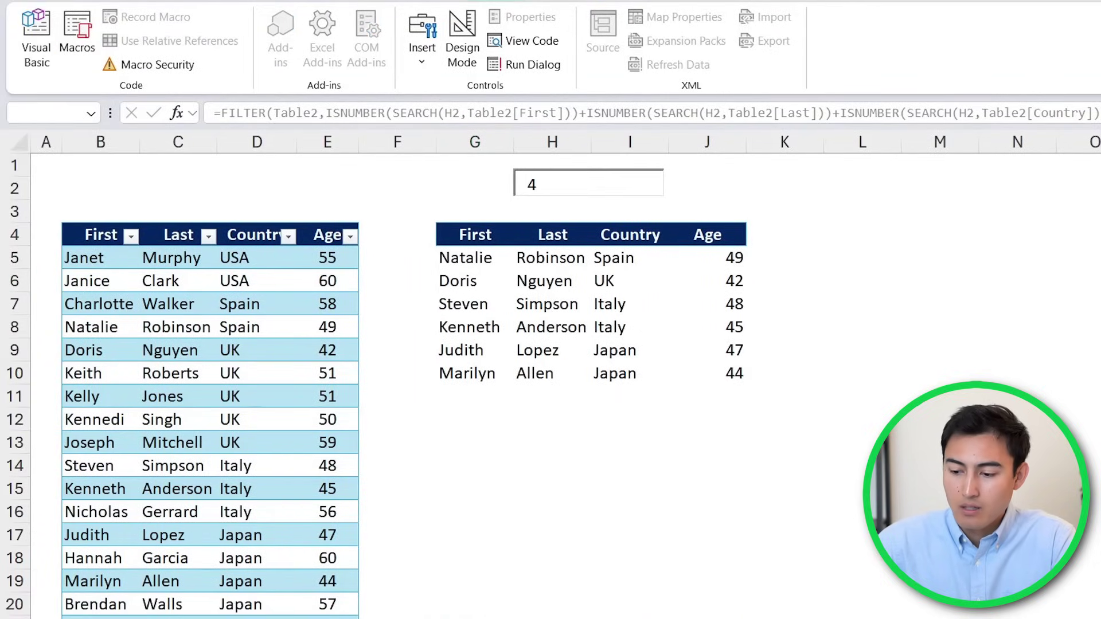
type("0")
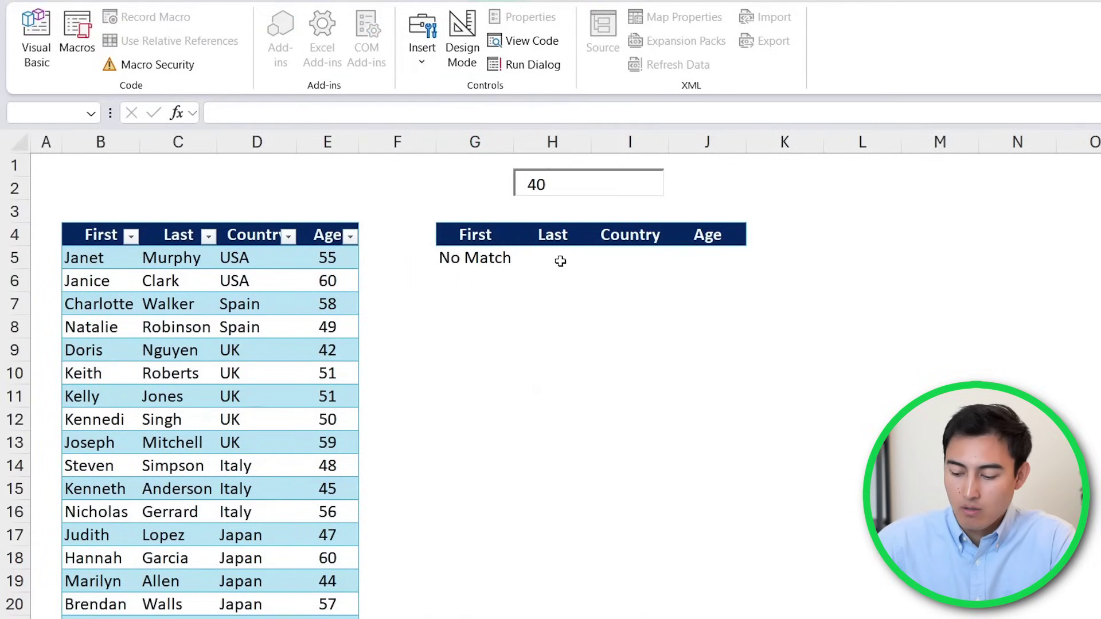
key("BackSpace")
key("BackSpace")
type("45")
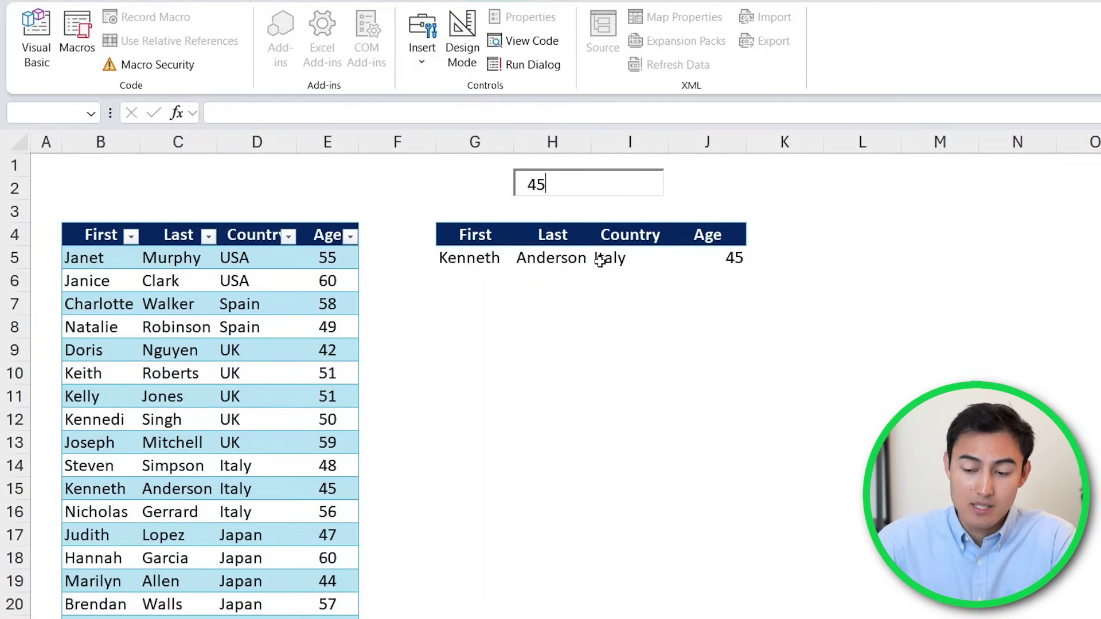
key("BackSpace")
key("BackSpace")
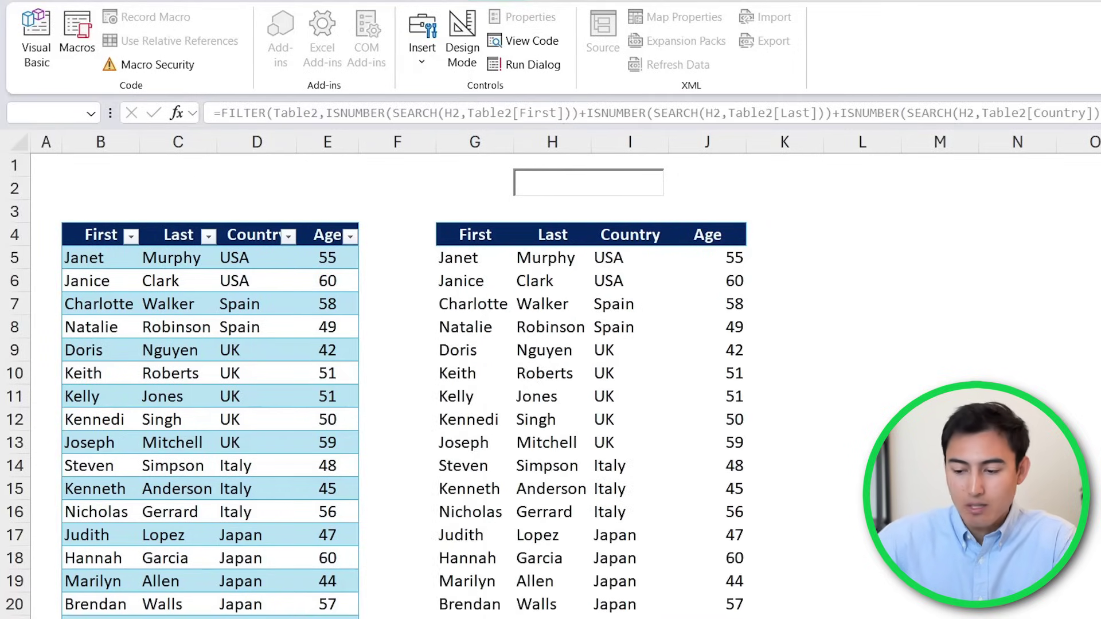
type("usa")
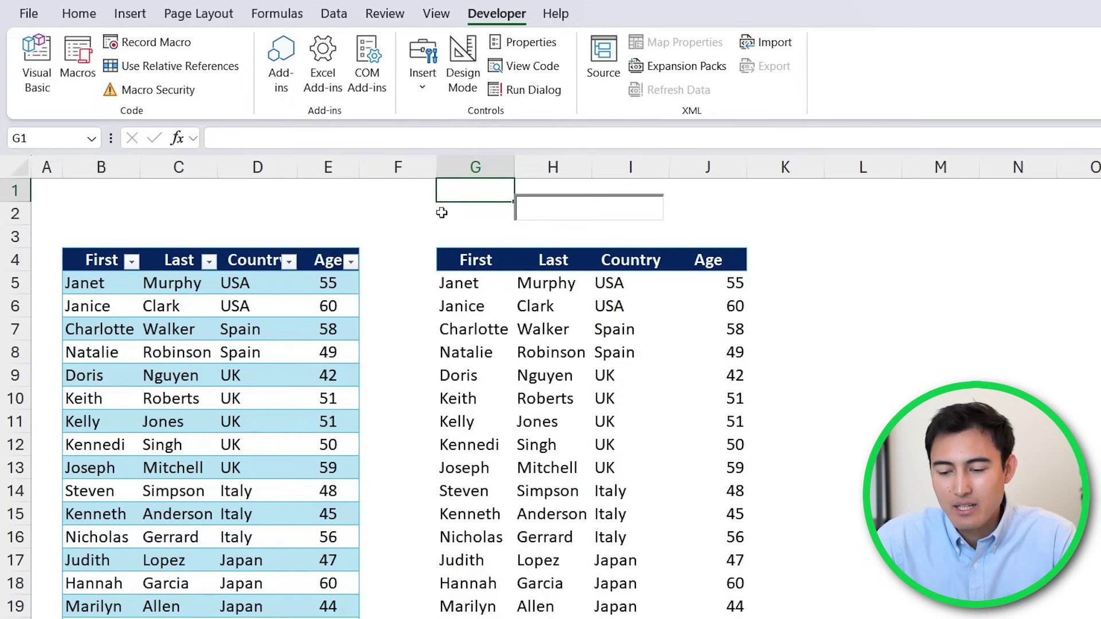
Draw a rounded rectangle across G1 to J3 around the search box.
left_click(453, 214)
left_click(130, 13)
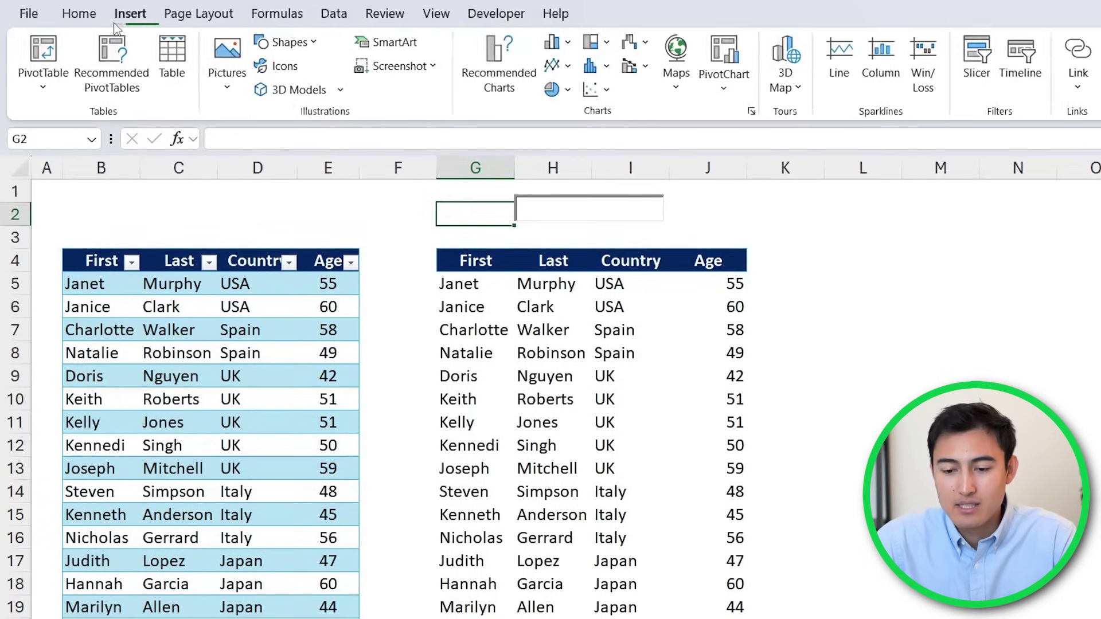
left_click(313, 44)
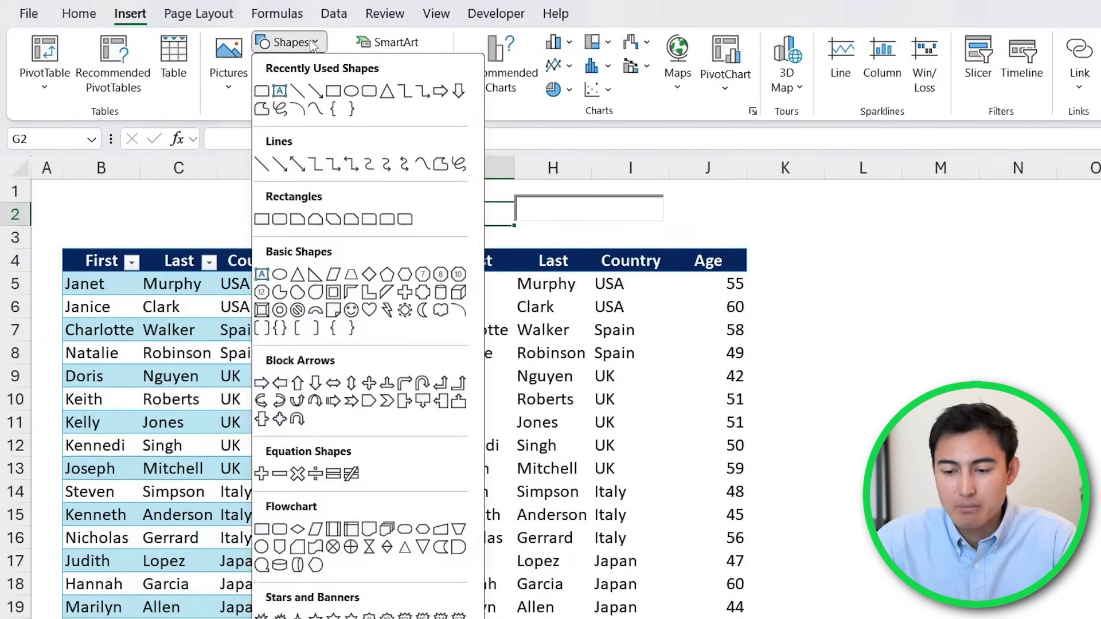
left_click(370, 92)
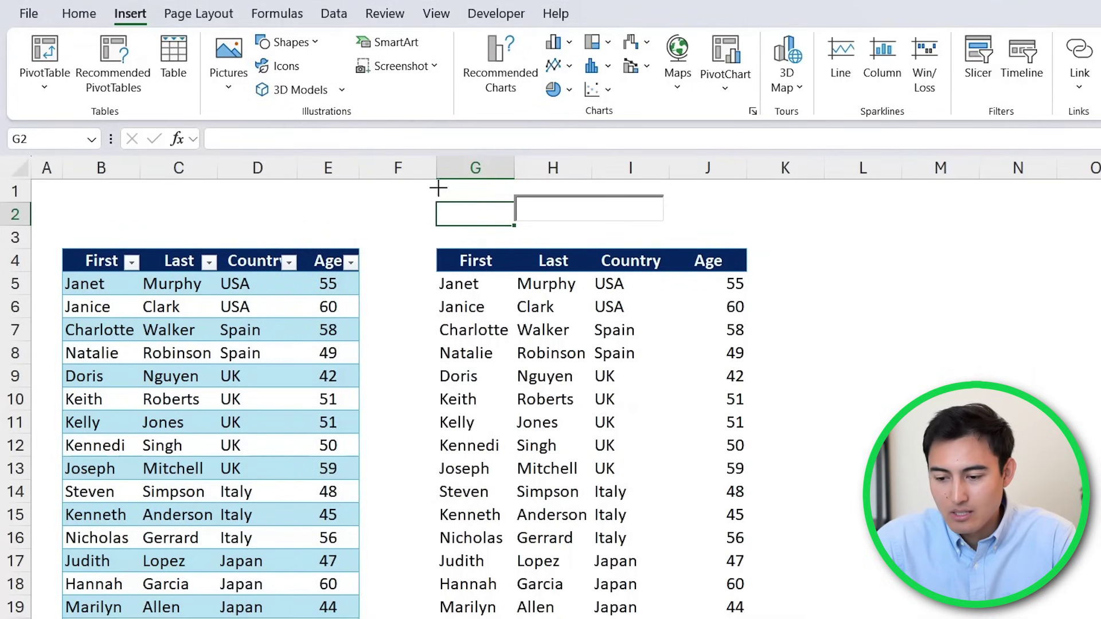
left_click_drag(437, 187, 754, 225)
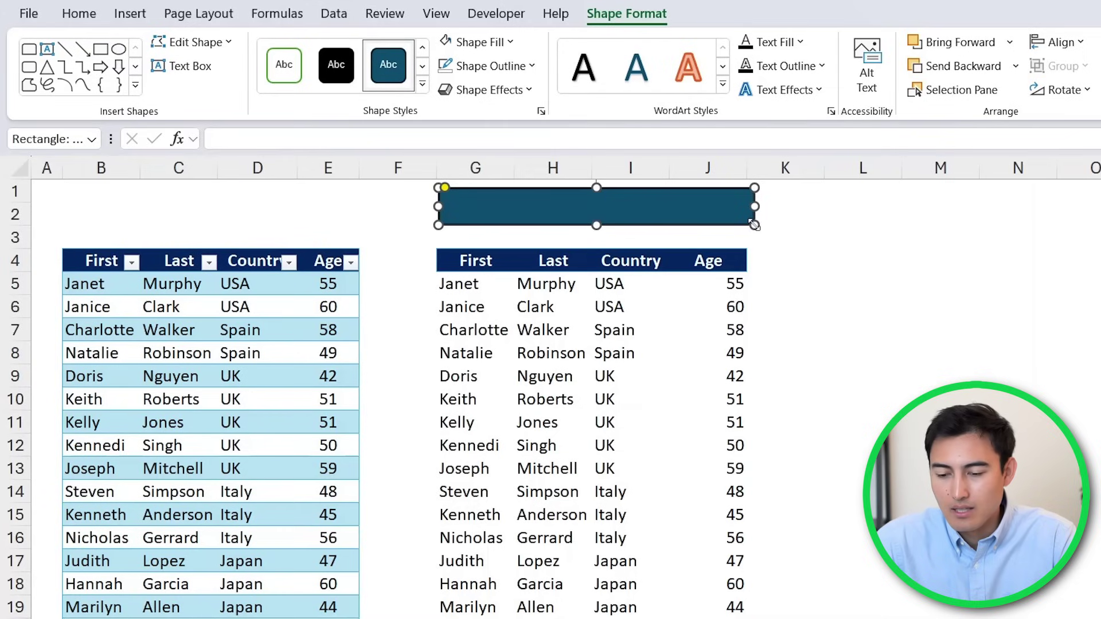
Give the rounded rectangle no fill and a dark navy outline.
left_click(510, 42)
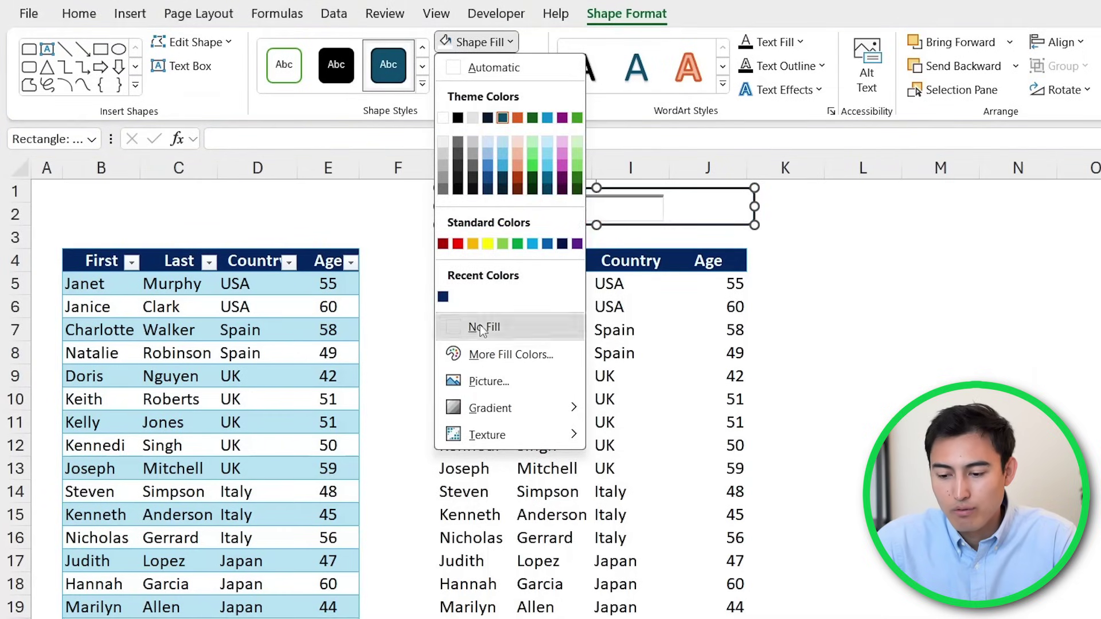
left_click(480, 324)
left_click(492, 66)
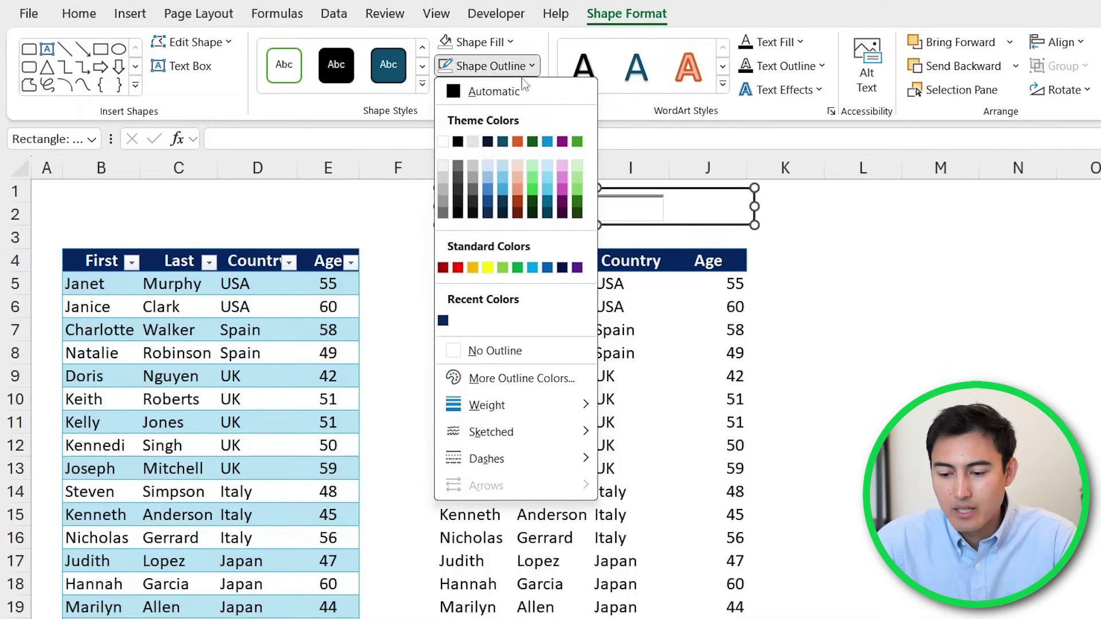
left_click(444, 322)
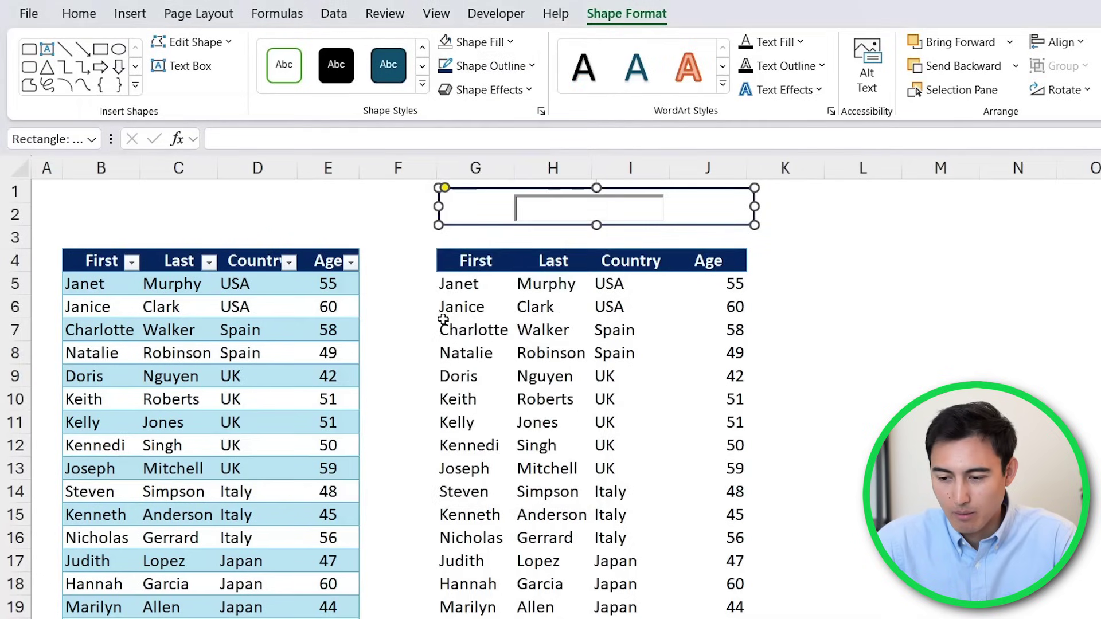
left_click(346, 214)
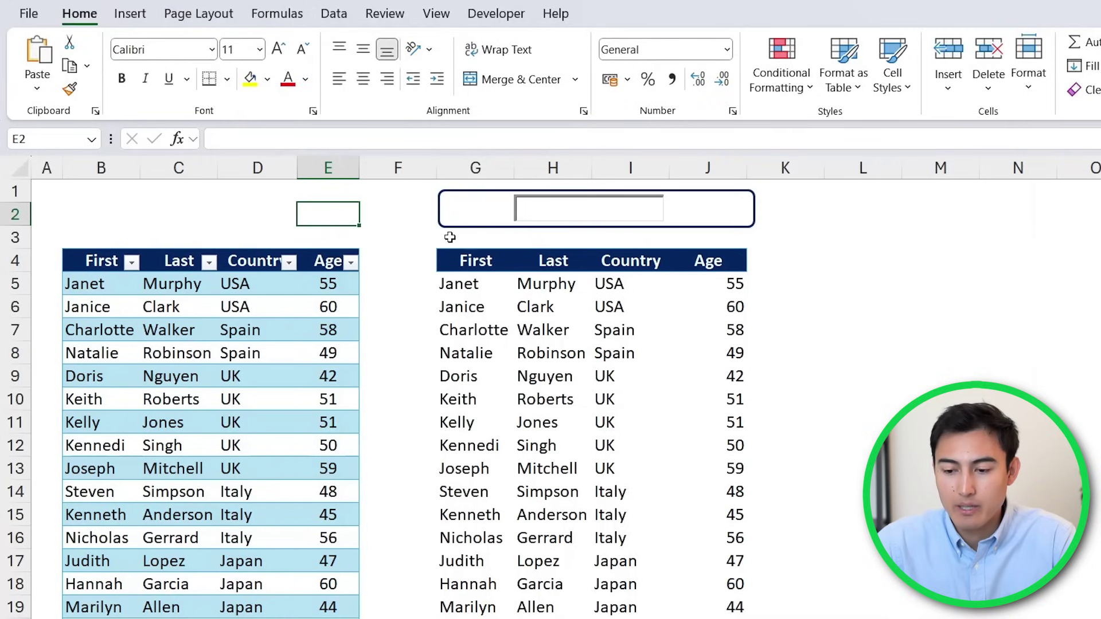
Draw a small top-corners-rounded rectangle at the bar's left end and rotate it 90°.
left_click(418, 229)
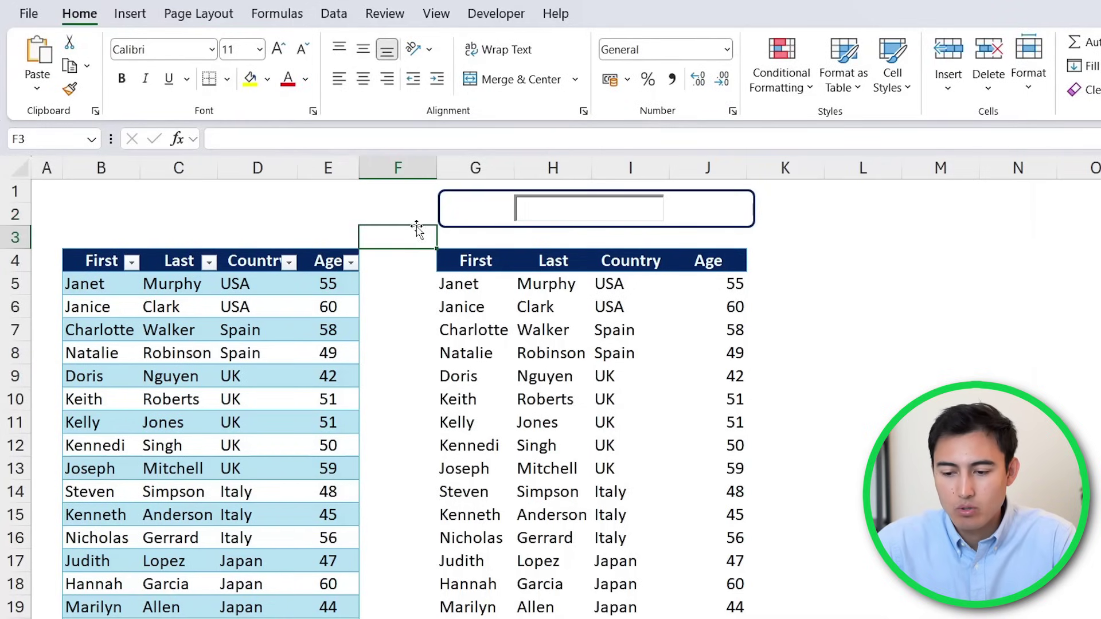
left_click(131, 21)
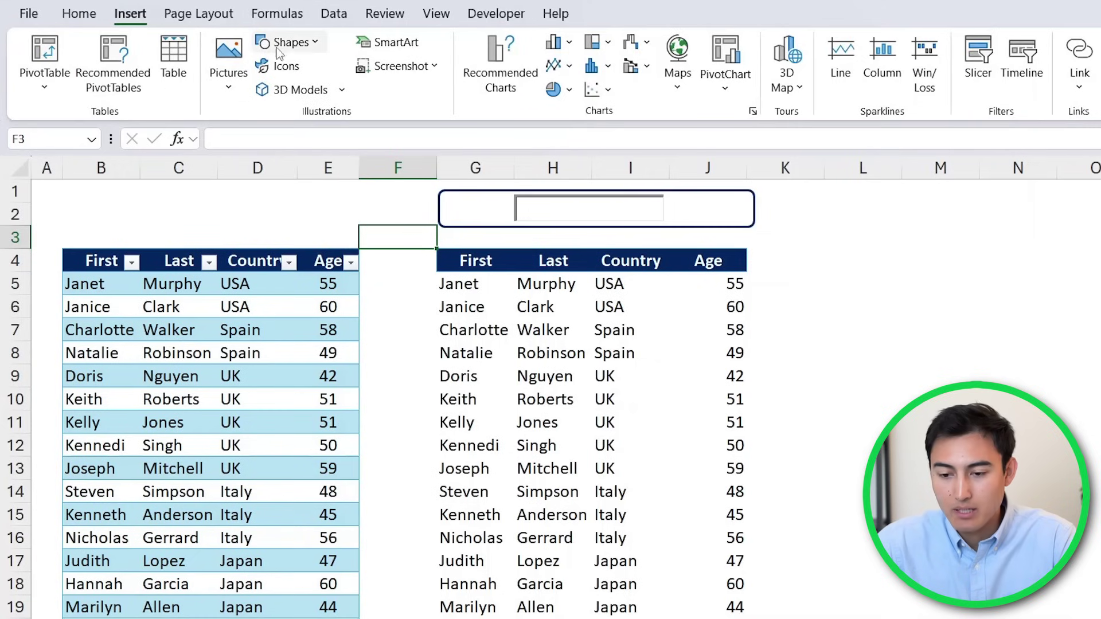
left_click(302, 46)
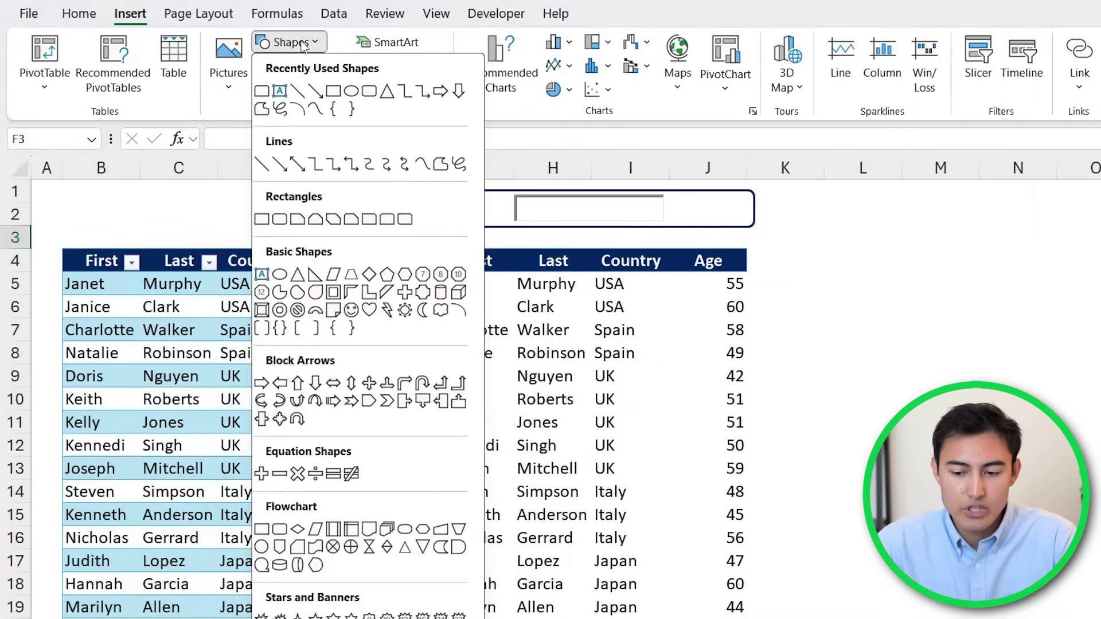
left_click(388, 219)
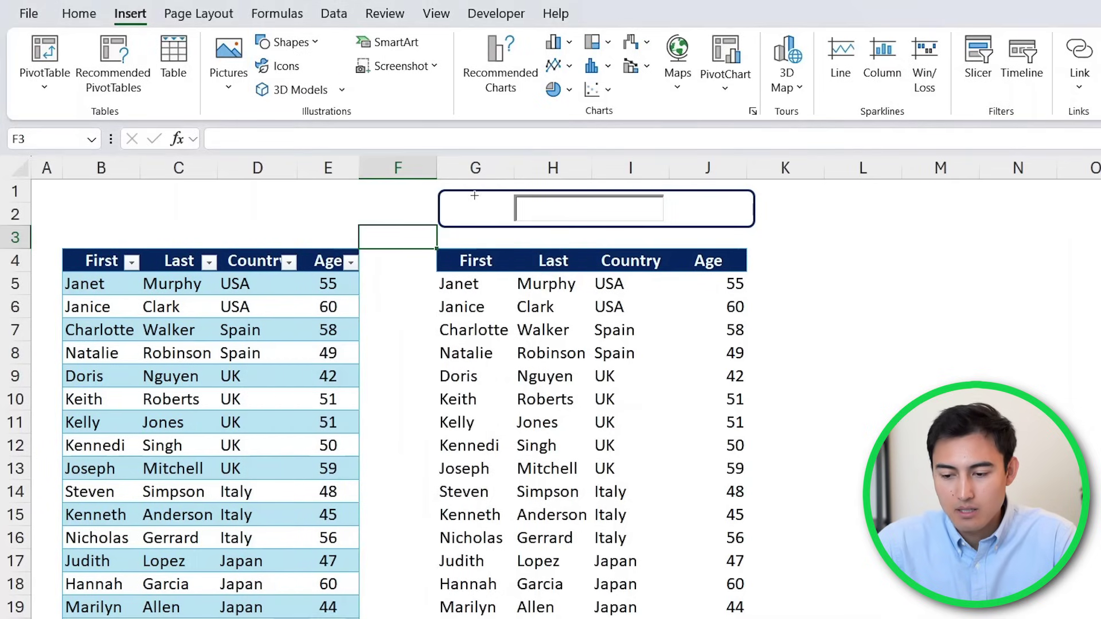
mouse_move(474, 195)
left_mouse_down()
mouse_move(516, 267)
mouse_move(528, 251)
mouse_move(509, 228)
mouse_move(499, 252)
left_mouse_up()
left_click_drag(494, 196, 458, 210)
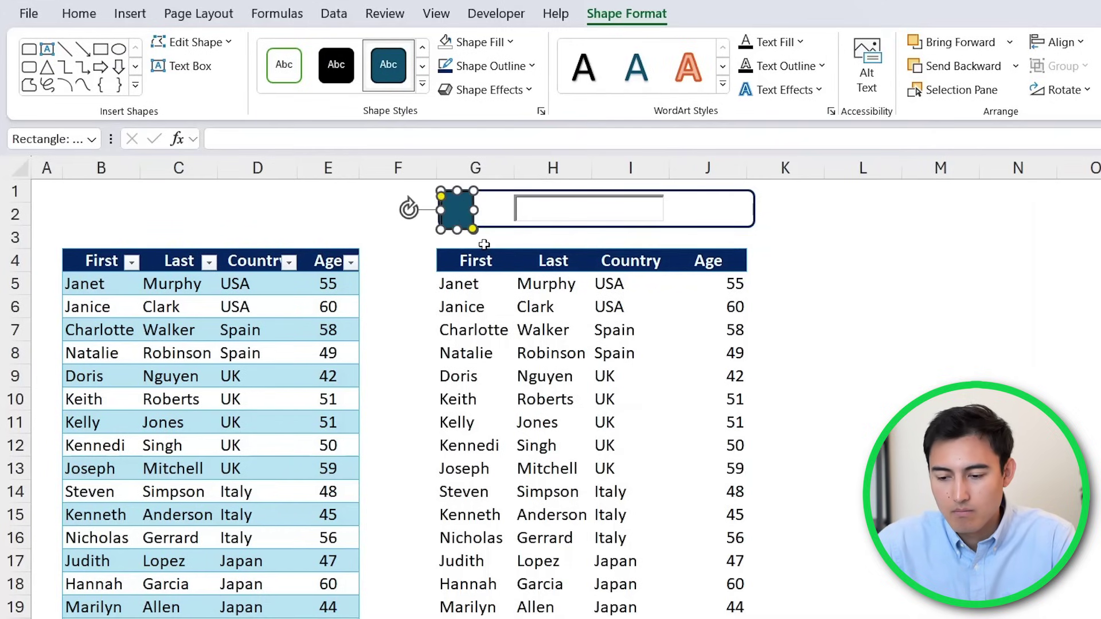
Fill the block with navy and remove its outline.
left_click(510, 42)
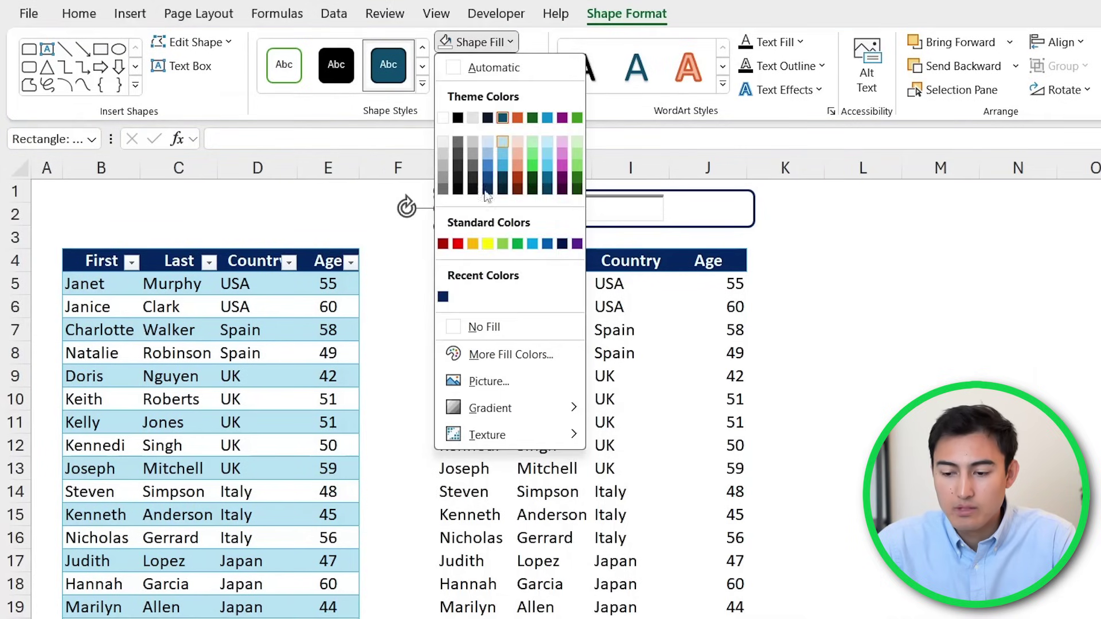
left_click(443, 297)
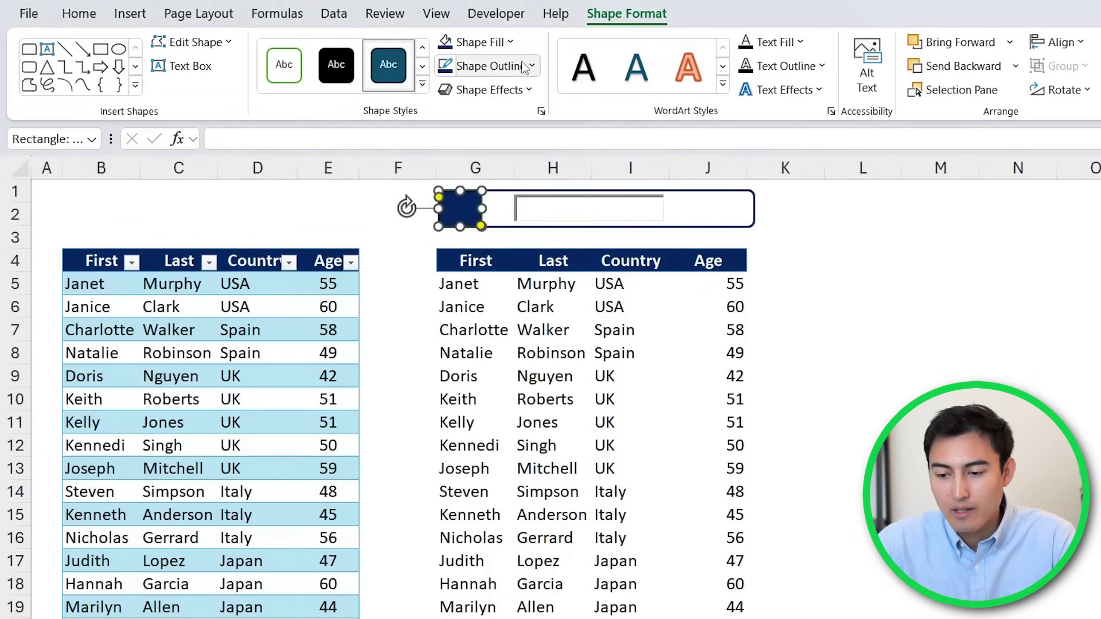
left_click(487, 66)
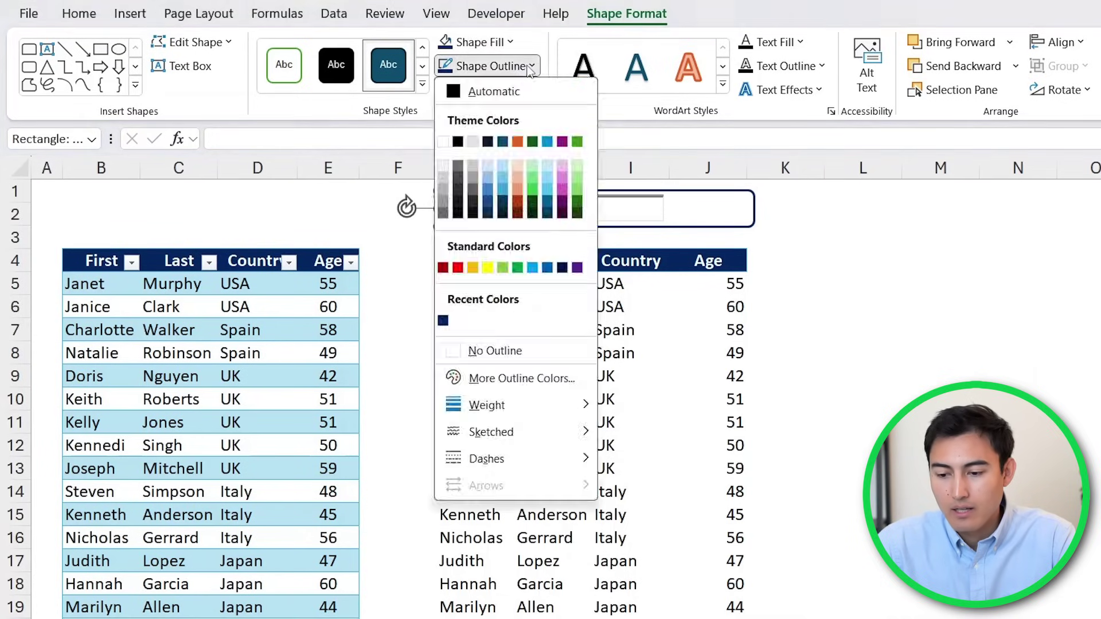
left_click(464, 348)
left_click(325, 215)
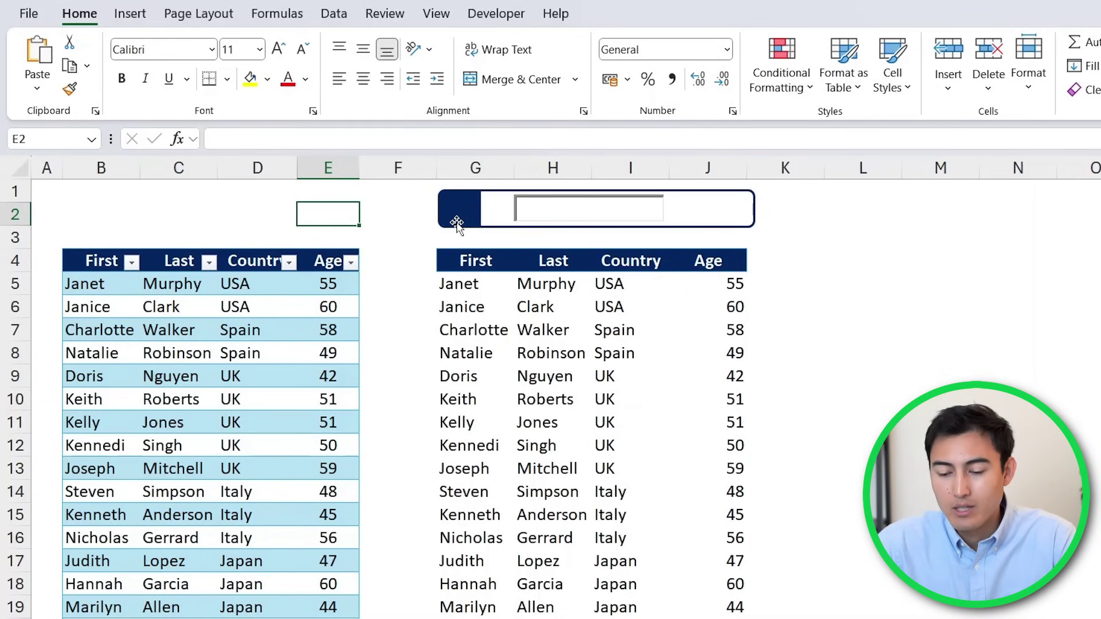
Insert the magnifying-glass icon found by searching 'search' in the stock icons.
left_click(126, 16)
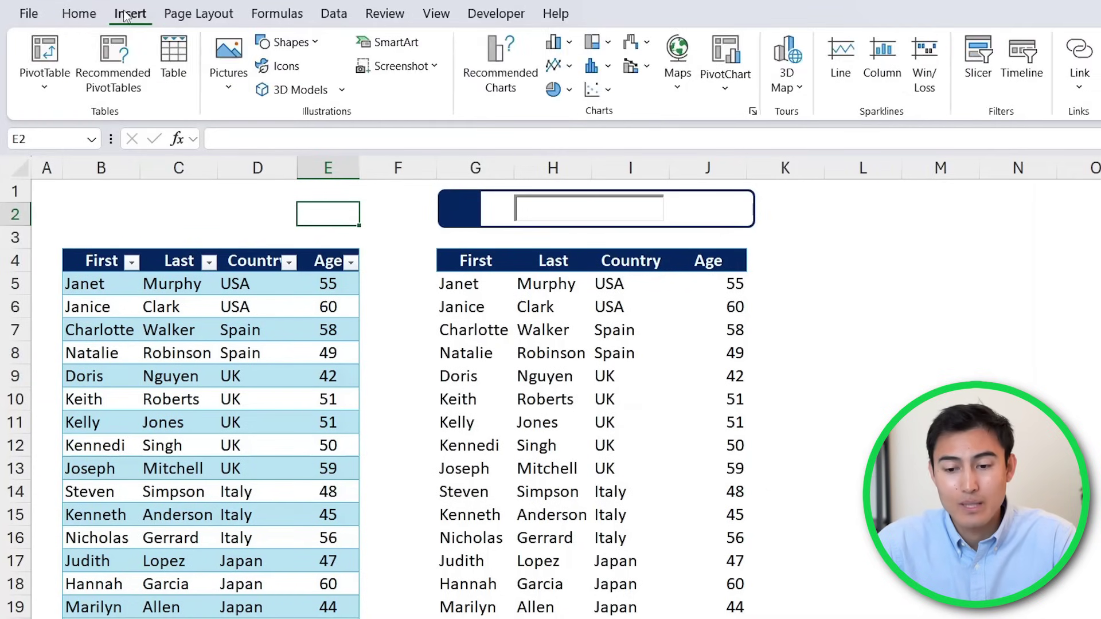
left_click(287, 67)
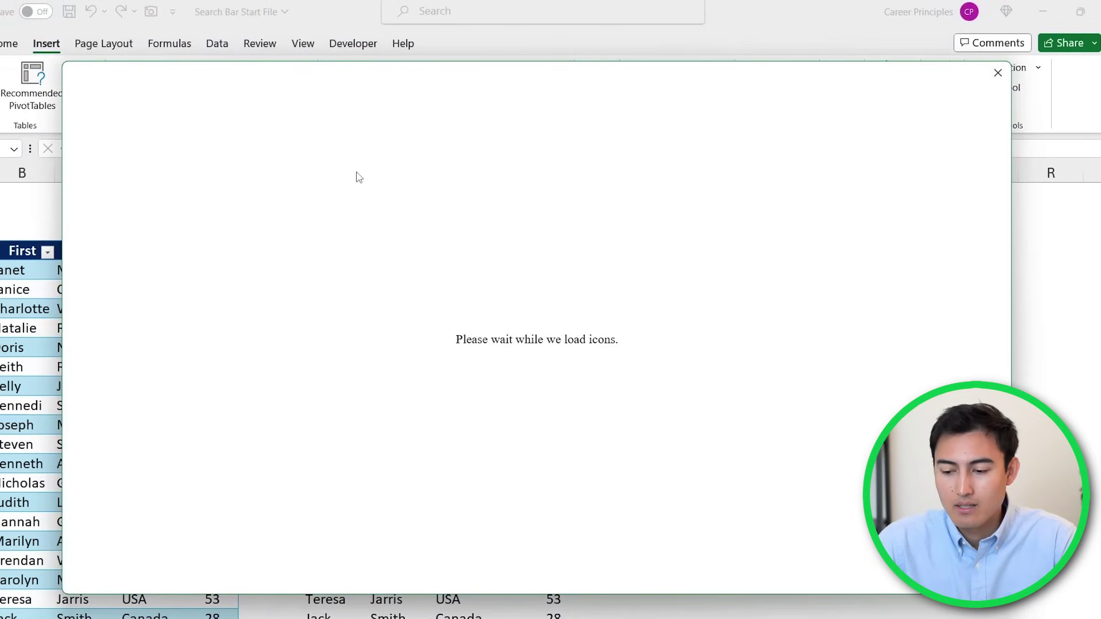
type("search")
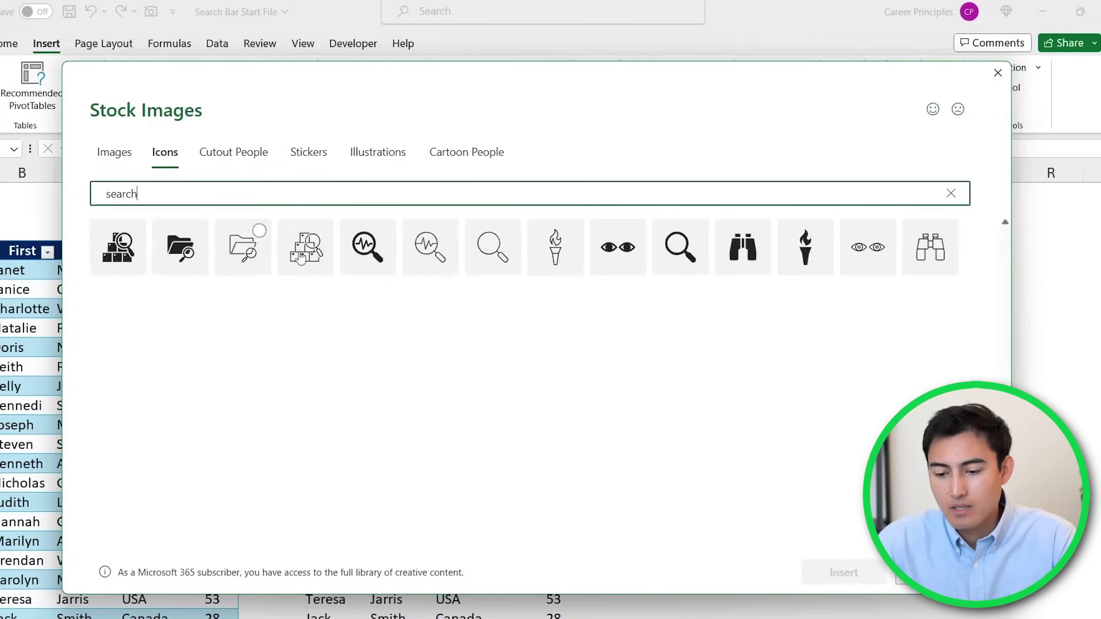
left_click(676, 253)
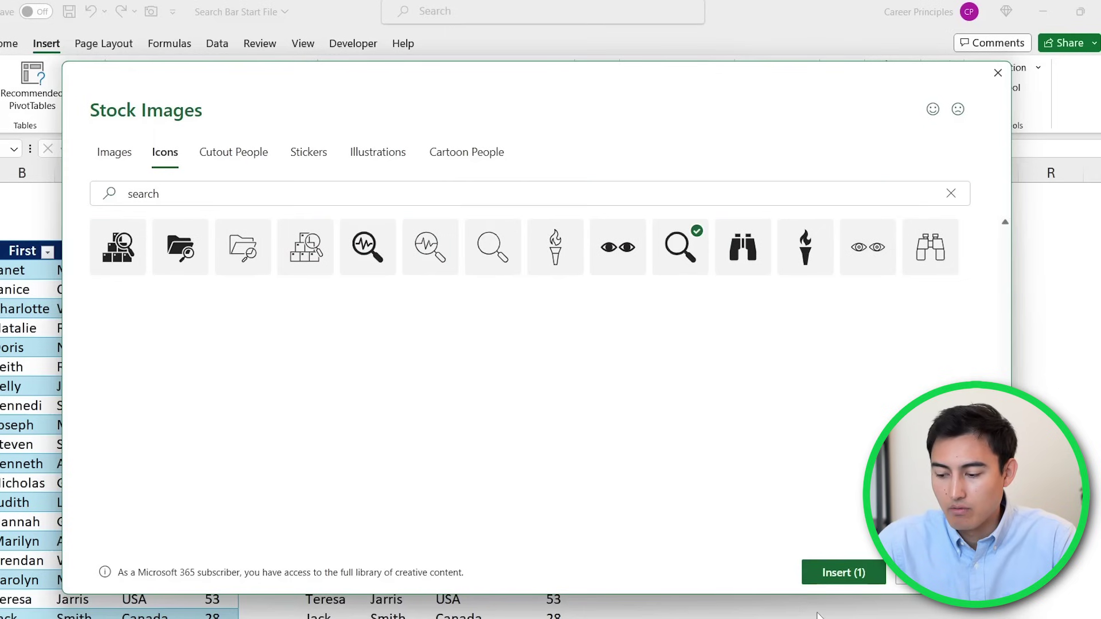
left_click(840, 573)
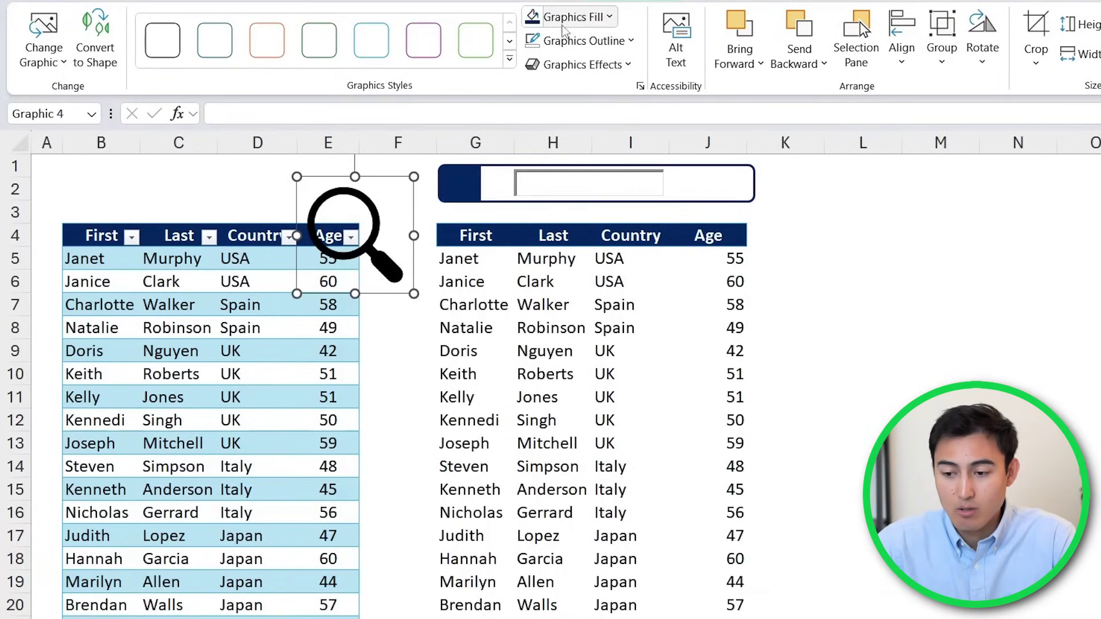
Colour the magnifier white and move it onto the navy block.
left_click(603, 17)
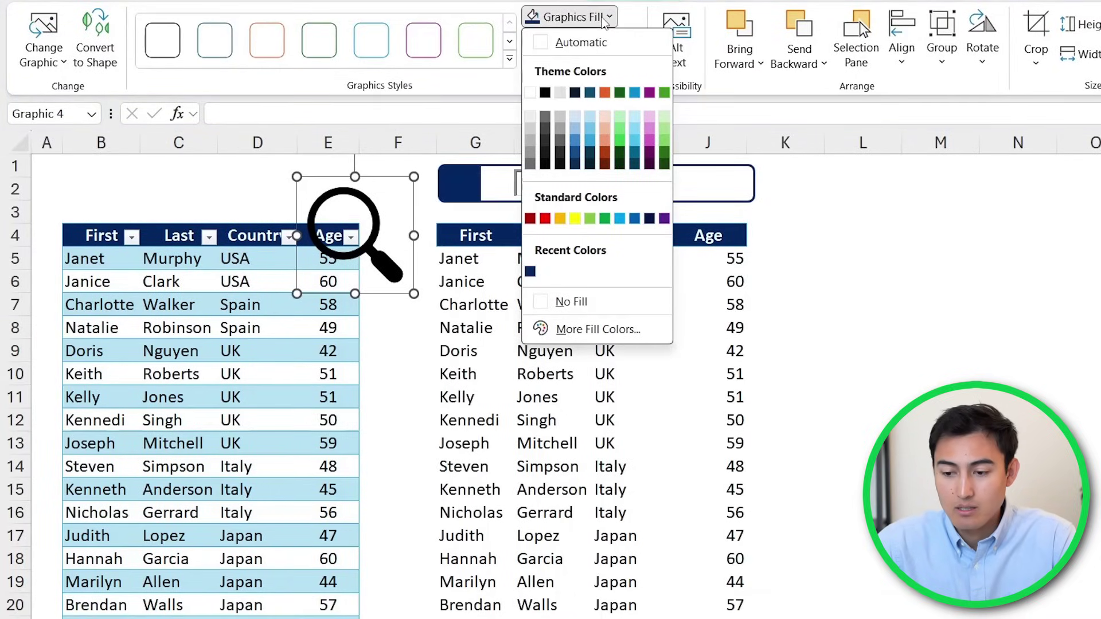
left_click(537, 89)
left_click_drag(363, 248, 478, 198)
left_click(329, 189)
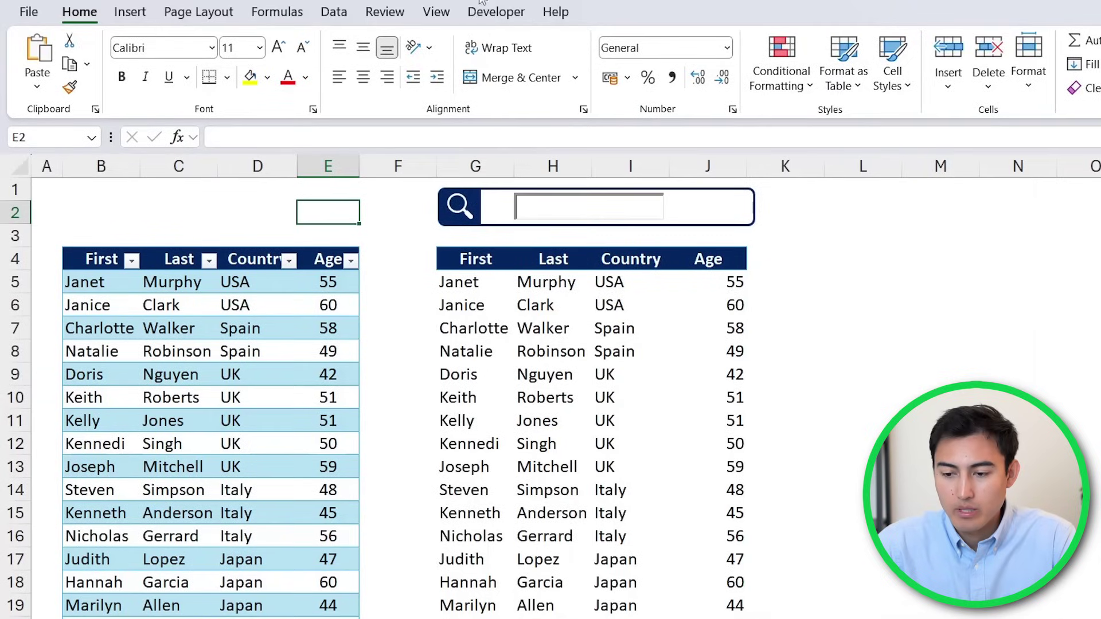
In Design Mode, stretch TextBox1's right edge so it fills the search bar.
left_click(488, 8)
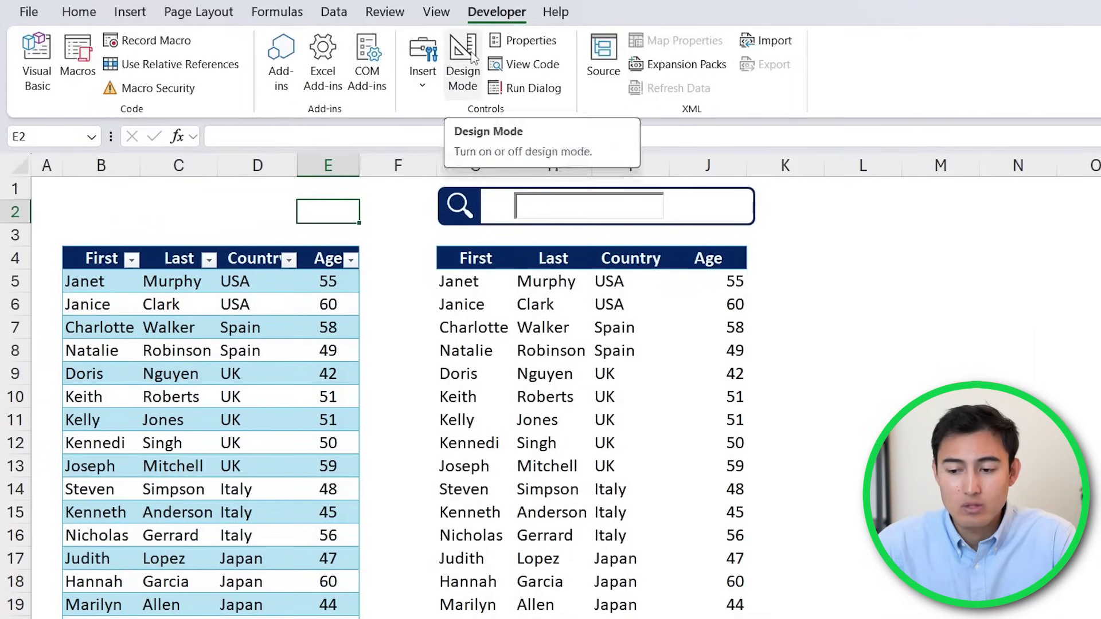
left_click(471, 57)
left_click(514, 207)
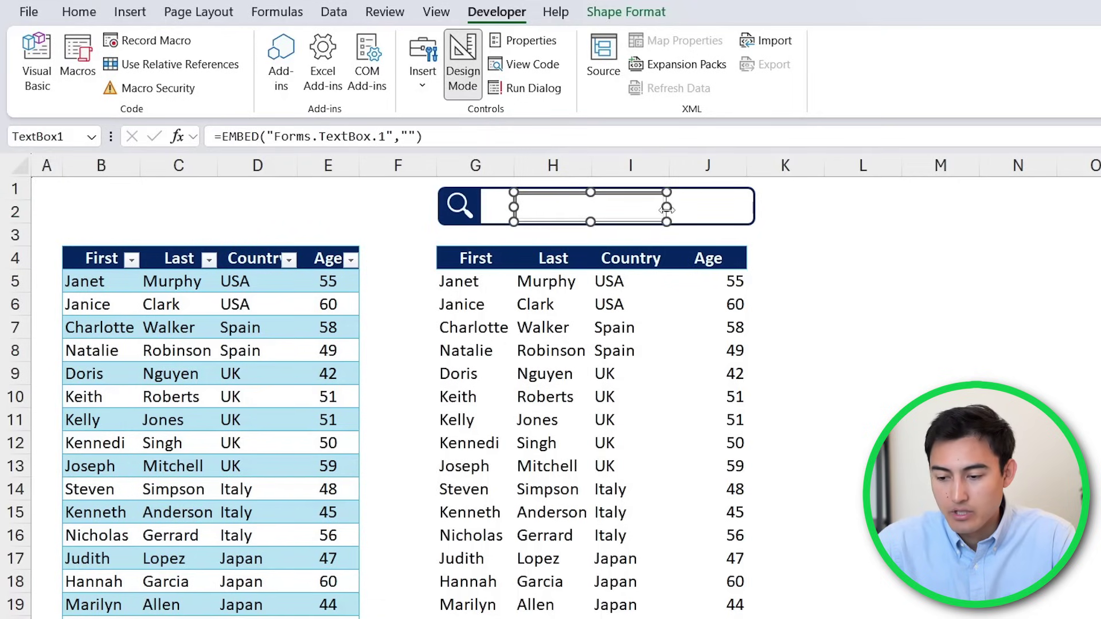
left_click_drag(666, 206, 750, 207)
left_click(857, 232)
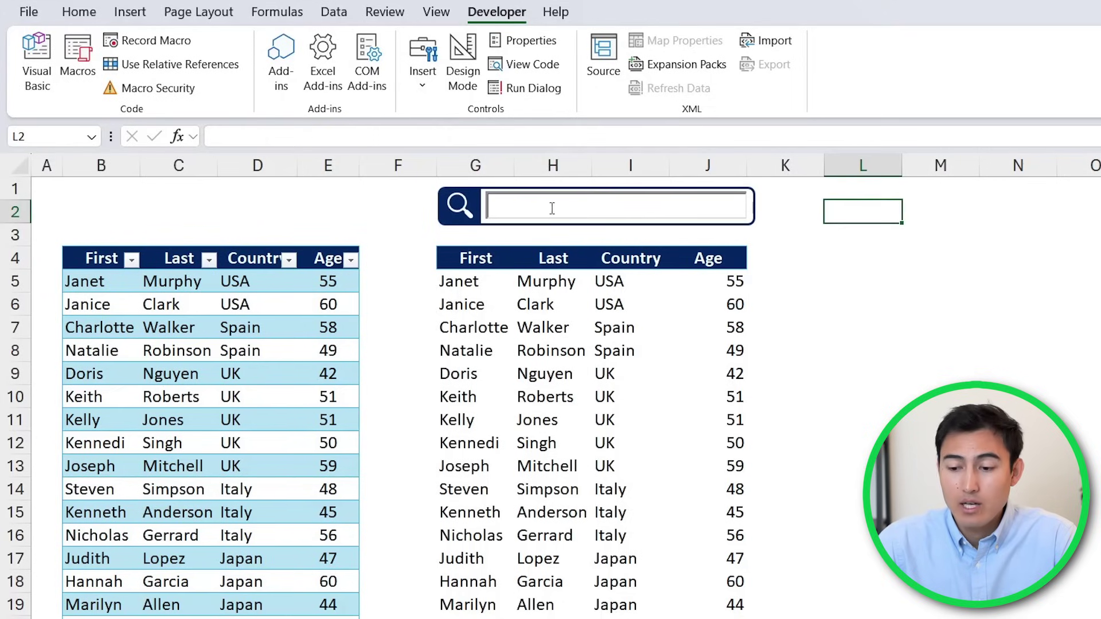
Test the search box by typing 'ja', then delete the text.
left_click(552, 208)
type("ja")
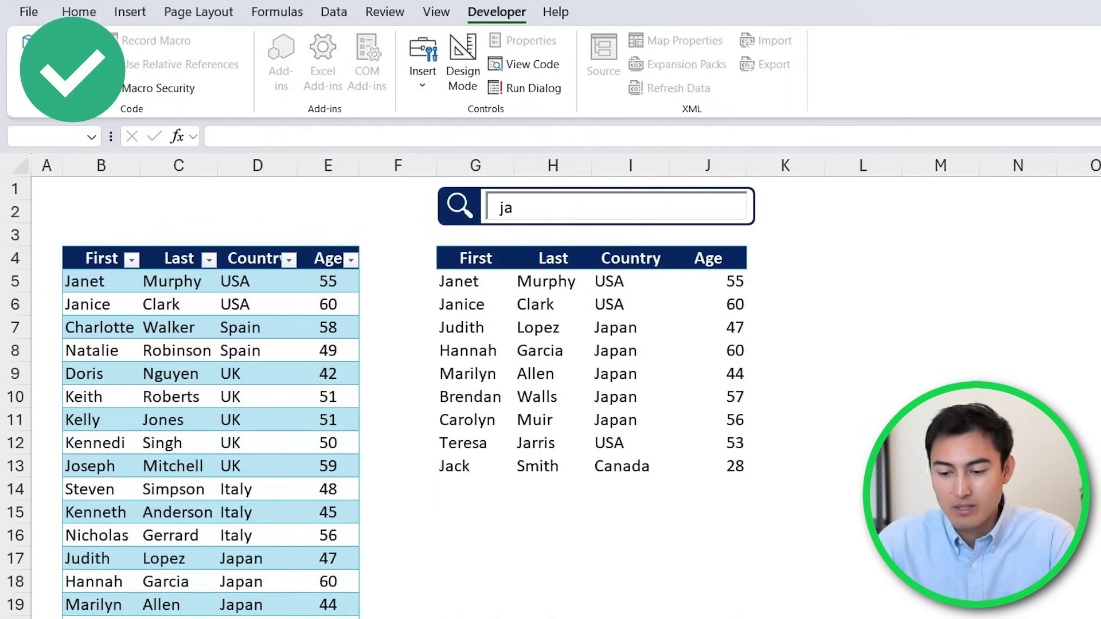
key("BackSpace")
key("BackSpace")
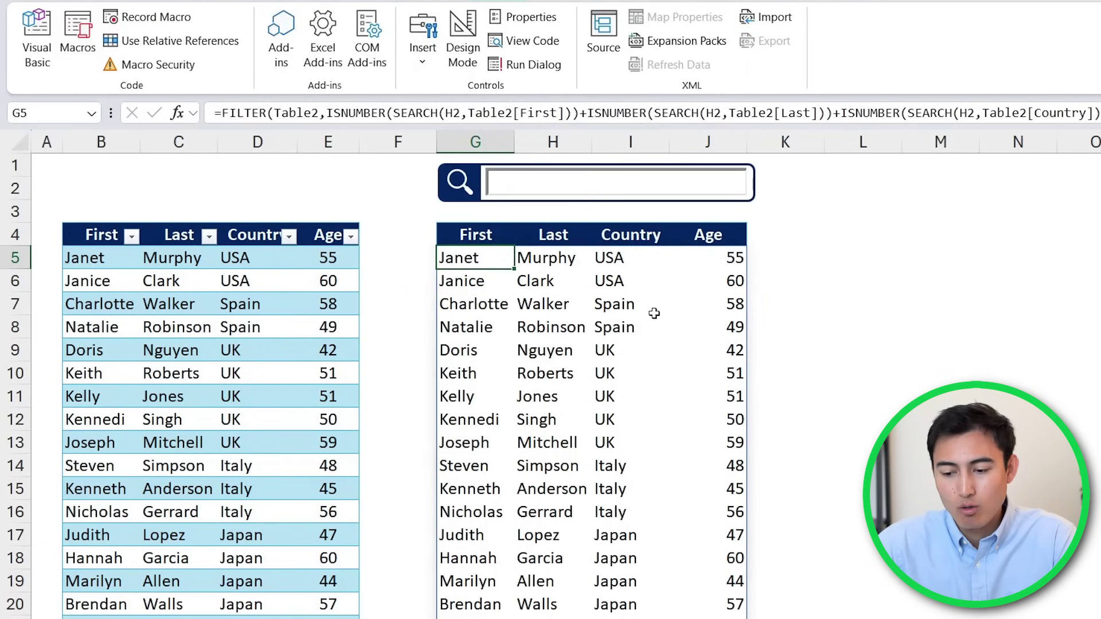
Select the whole spilled results range and start a Text That Contains highlight rule.
key("ctrl+shift+Down")
key("ctrl+shift+Right")
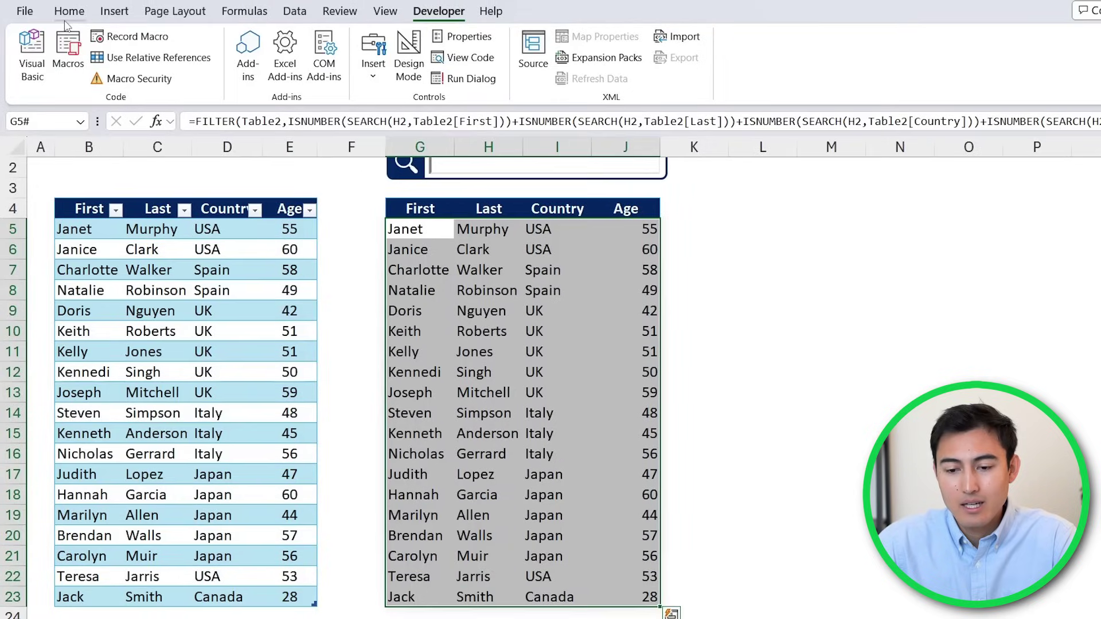
left_click(68, 13)
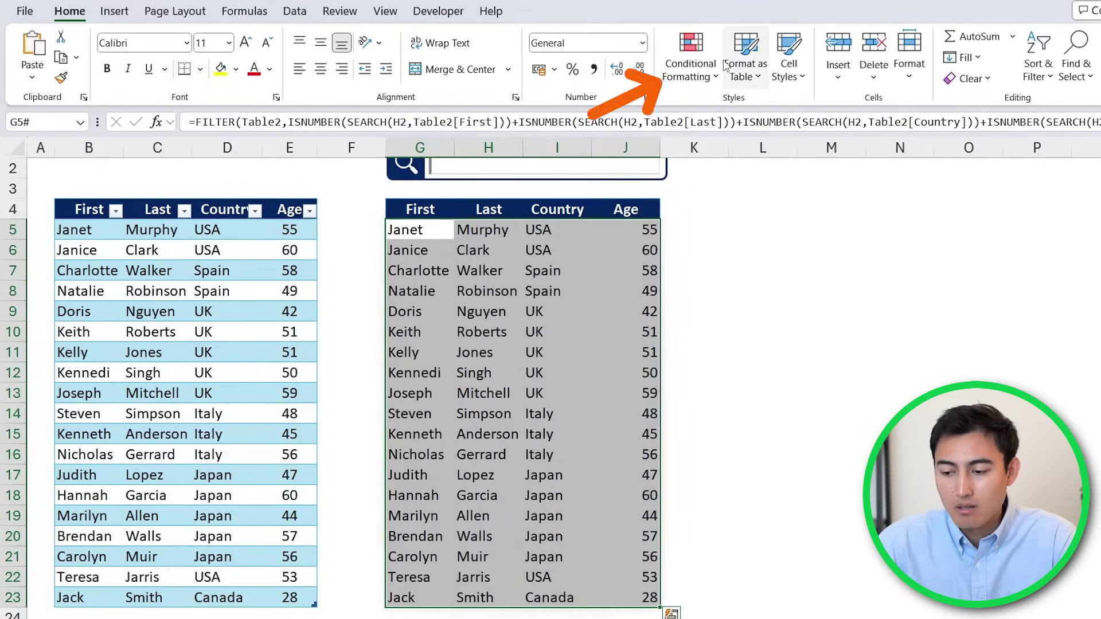
left_click(746, 60)
left_click(705, 65)
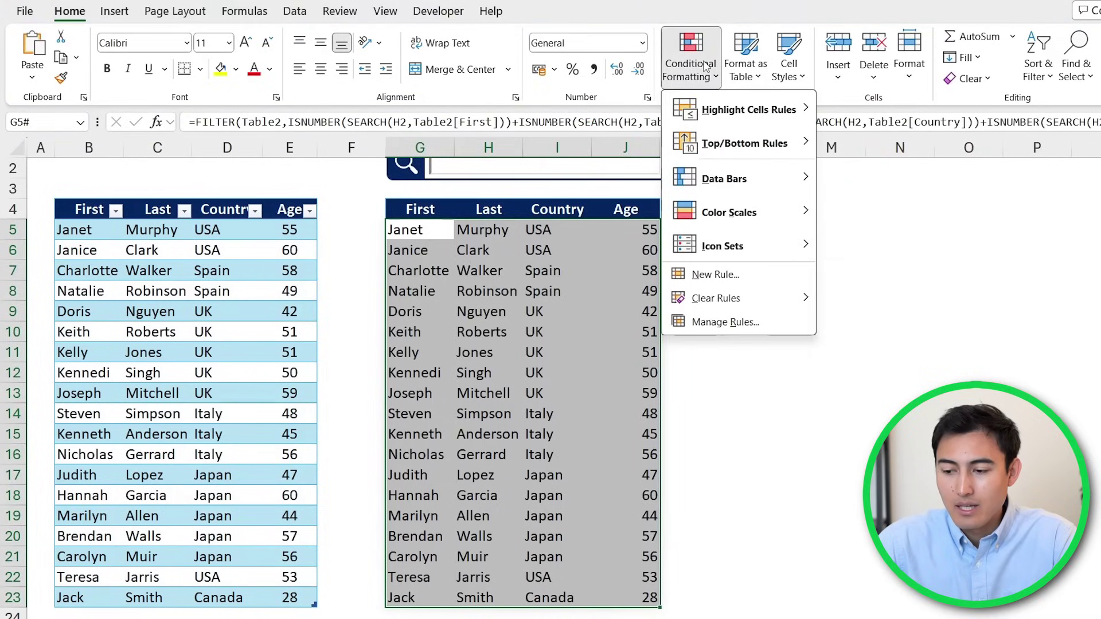
mouse_move(742, 119)
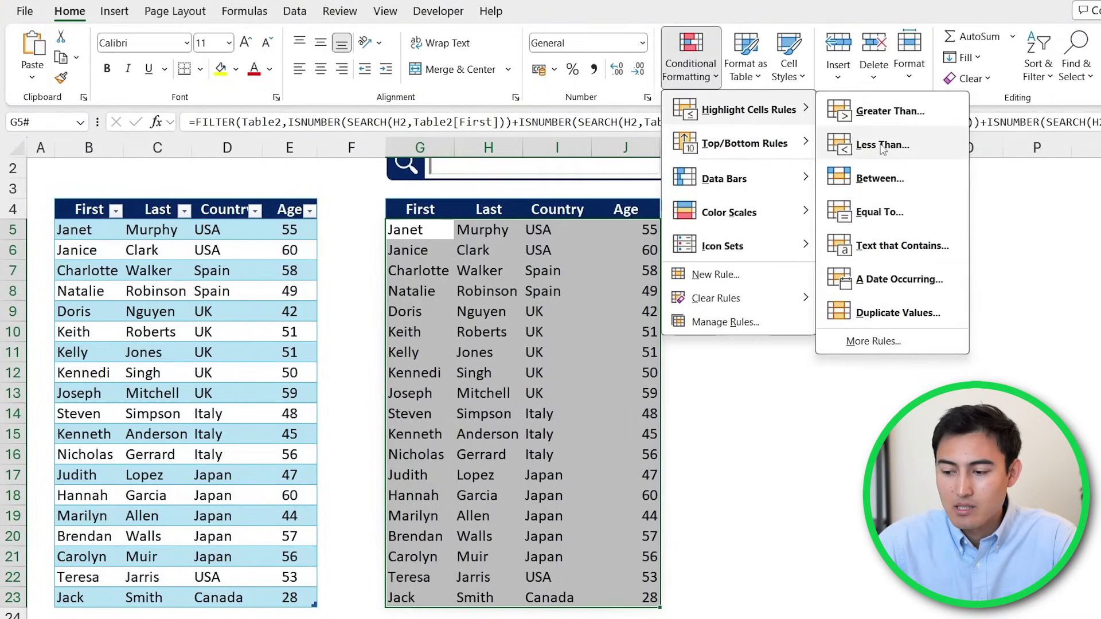
left_click(898, 247)
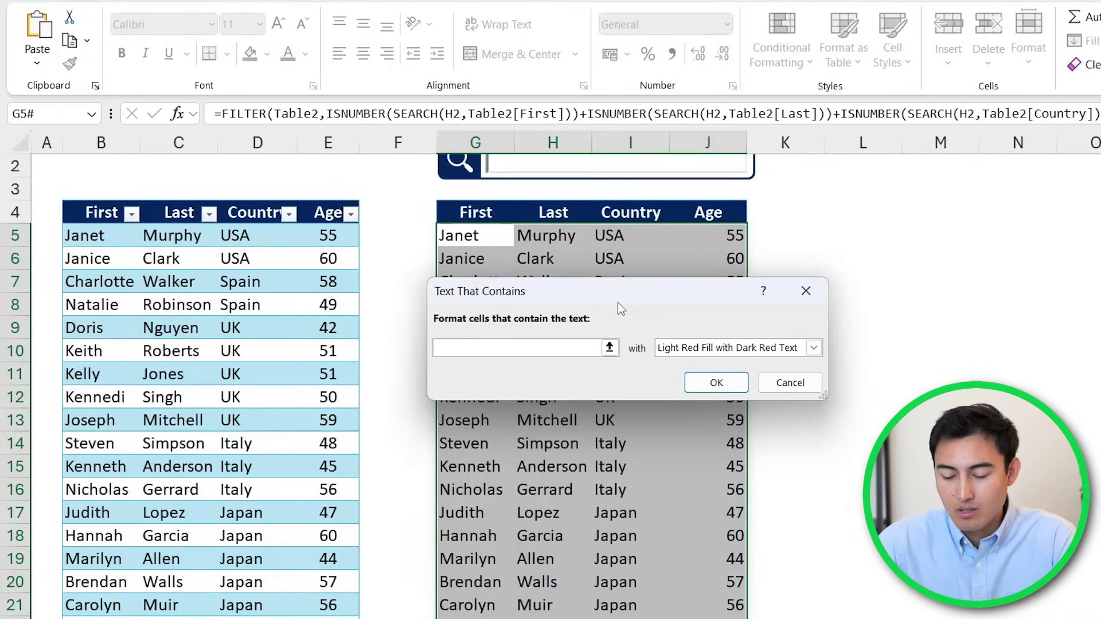
Link the rule to $H$2 with Green Fill with Dark Green Text and apply it.
scroll(376, 225, "up", 1)
left_click(352, 190)
key("Right")
key("Right")
key("Right")
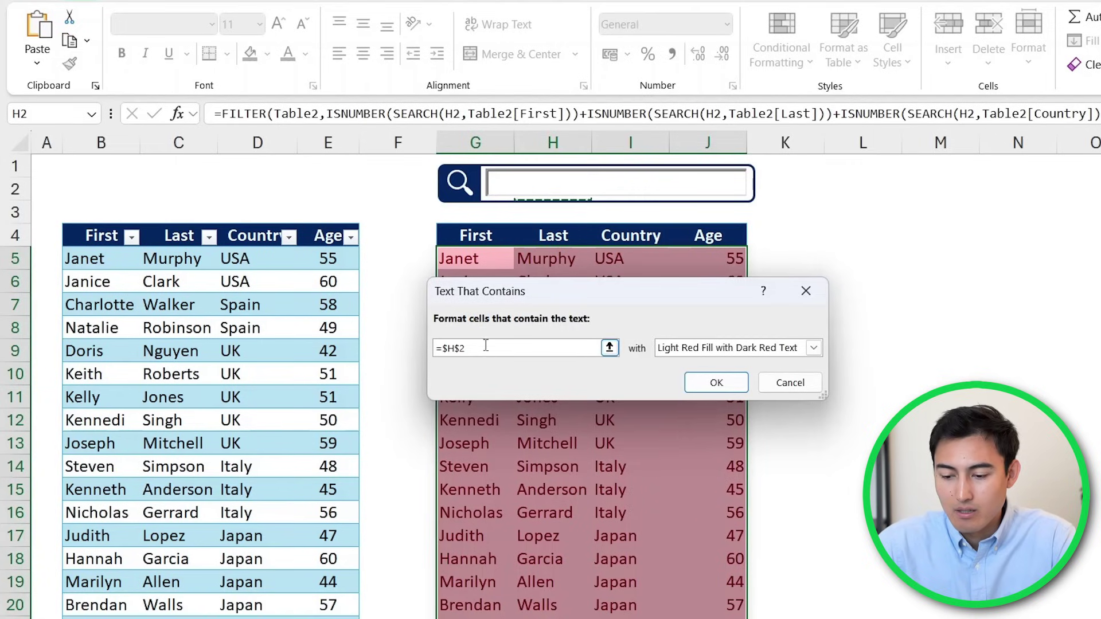
left_click(818, 349)
left_click(744, 392)
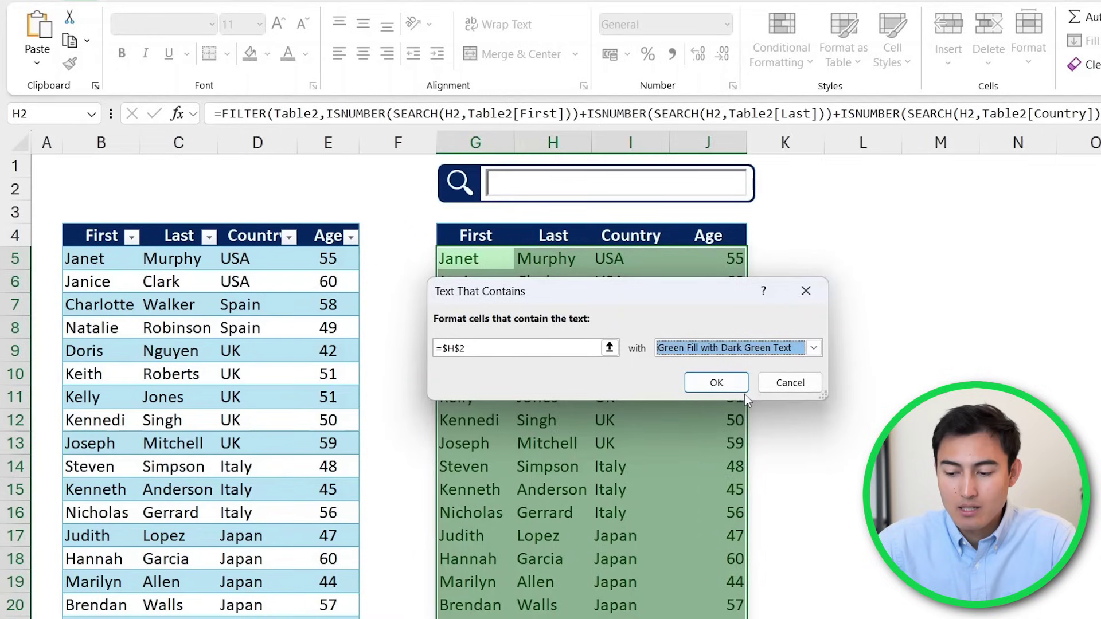
left_click(699, 386)
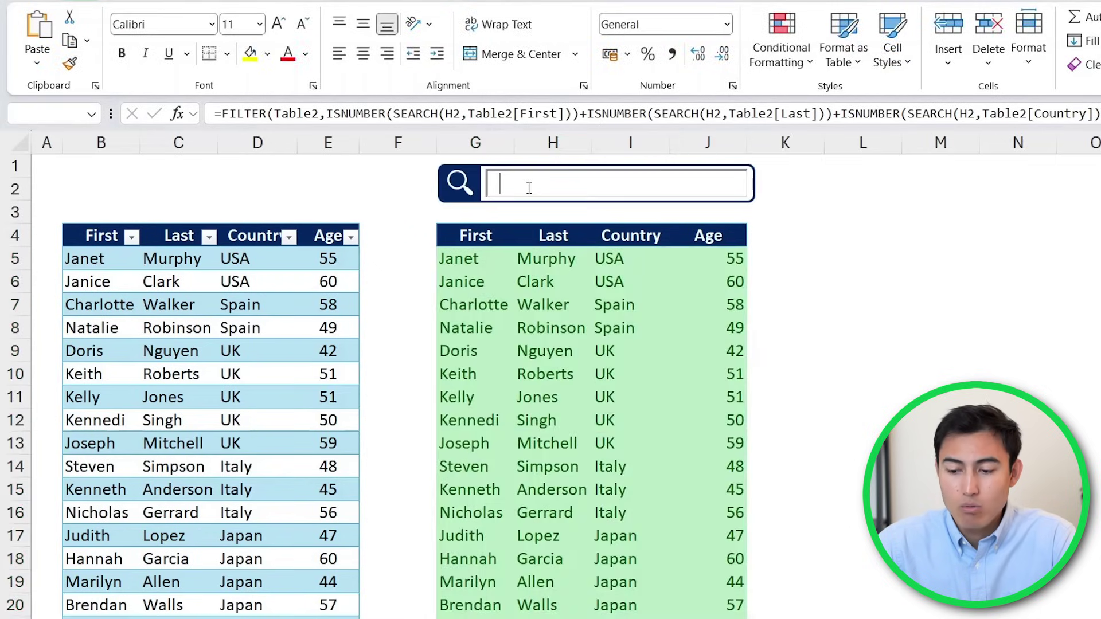
Test the highlighting by searching 'mu', then clear the search box.
double_click(529, 188)
type("mu")
key("BackSpace")
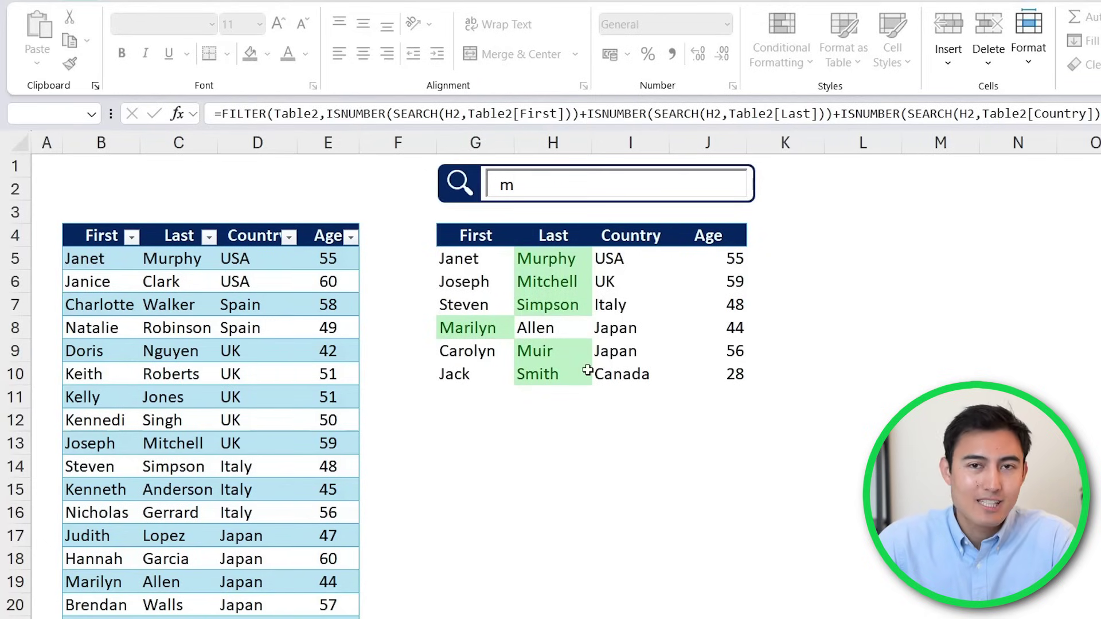
key("BackSpace")
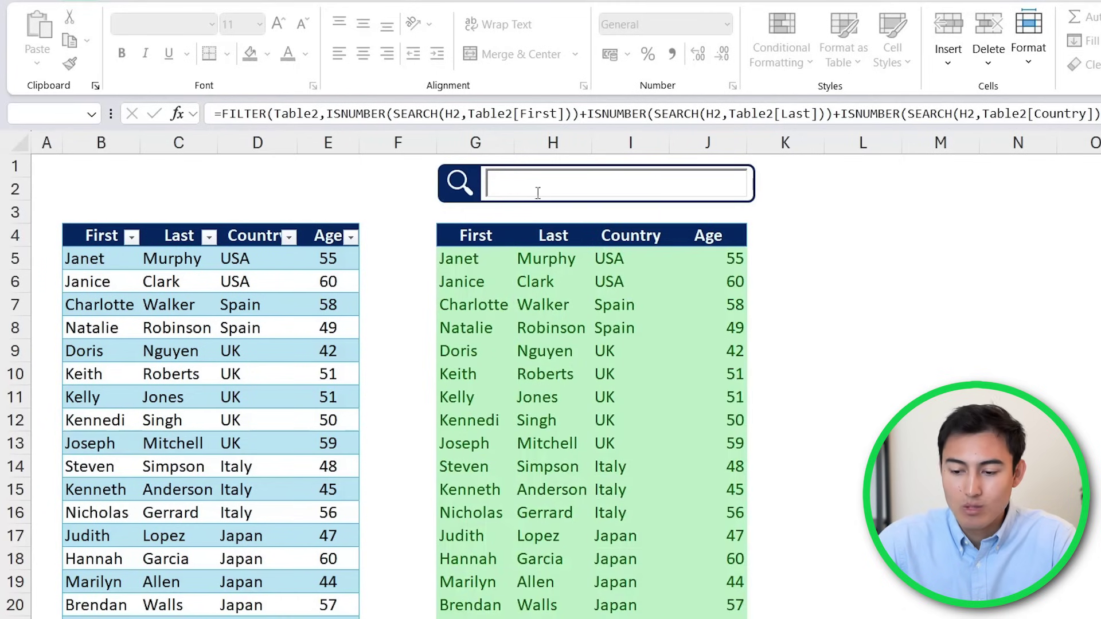
left_click(845, 440)
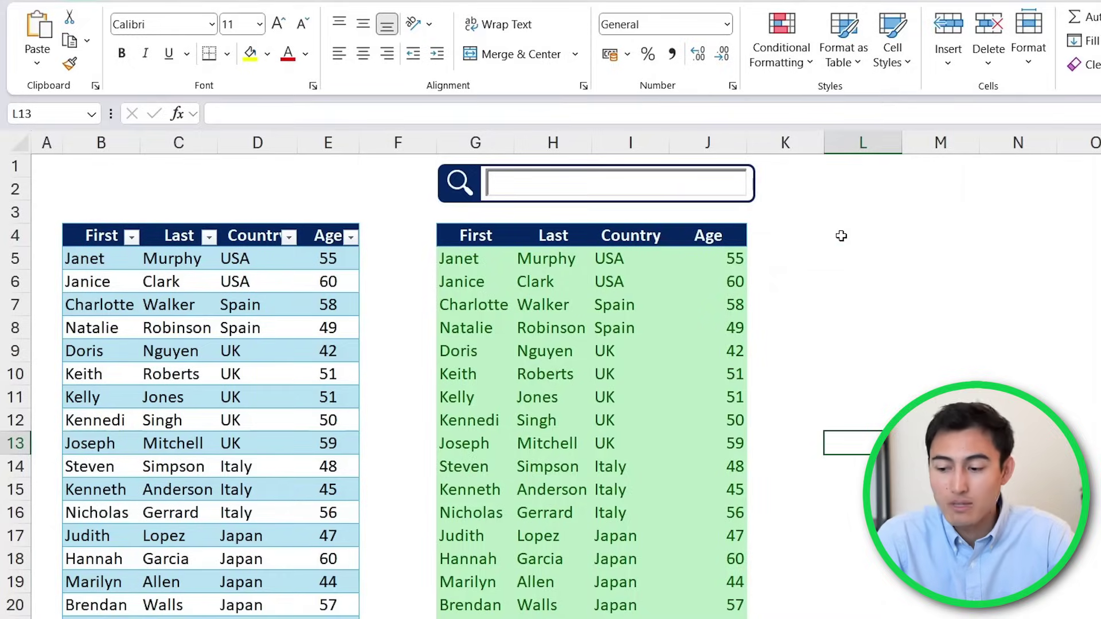
Give cell L4 a List data validation with source =$B$5:$B$23.
left_click(841, 235)
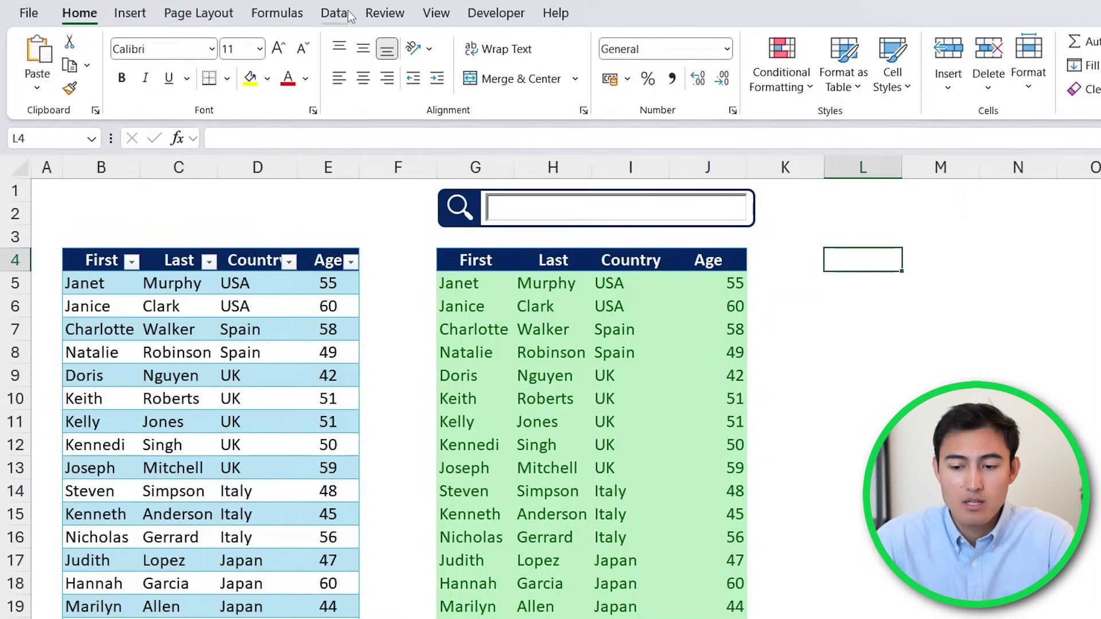
left_click(347, 14)
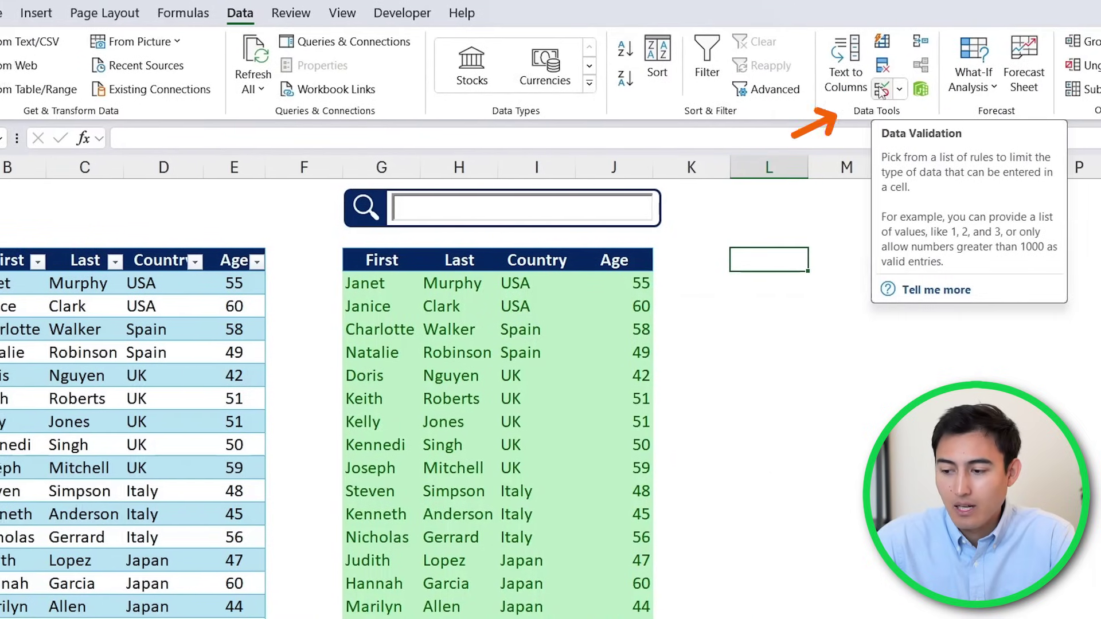
left_click(883, 91)
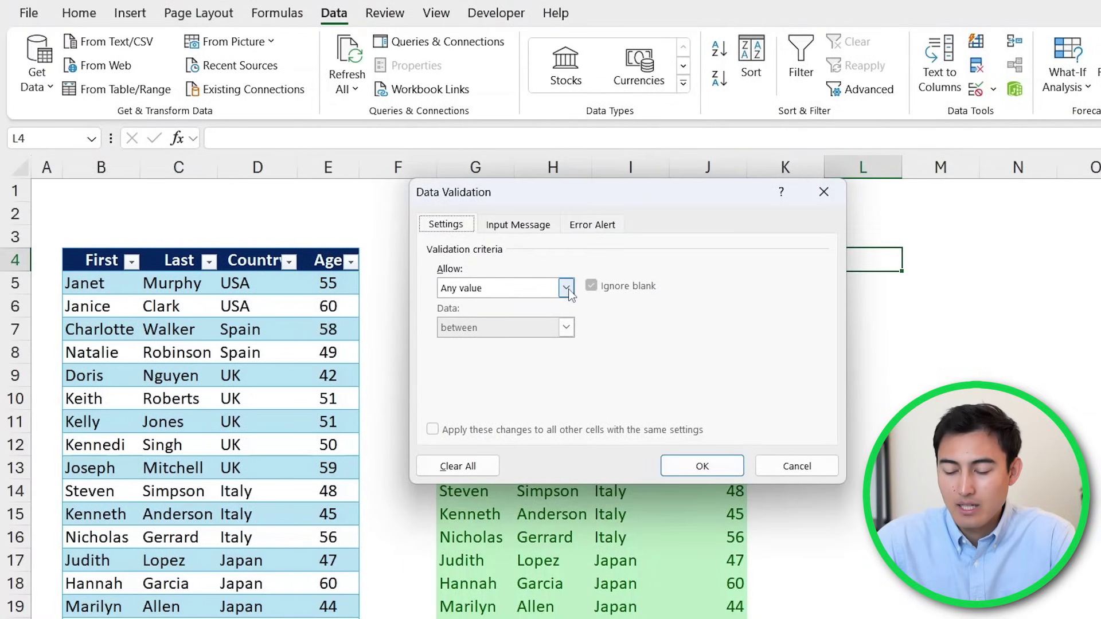
left_click(566, 288)
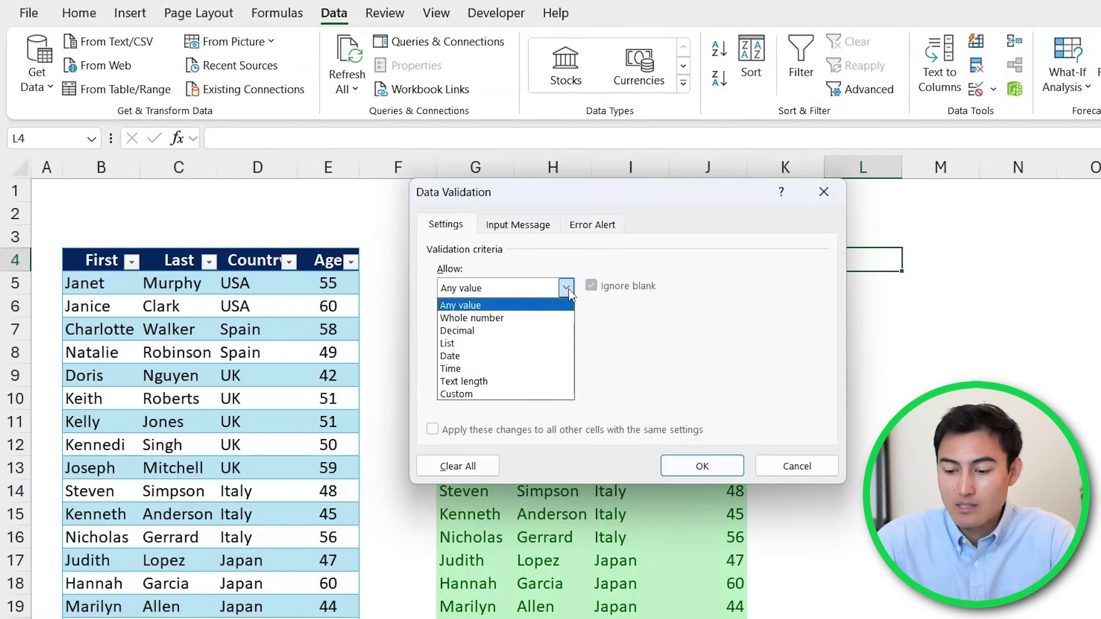
left_click(510, 343)
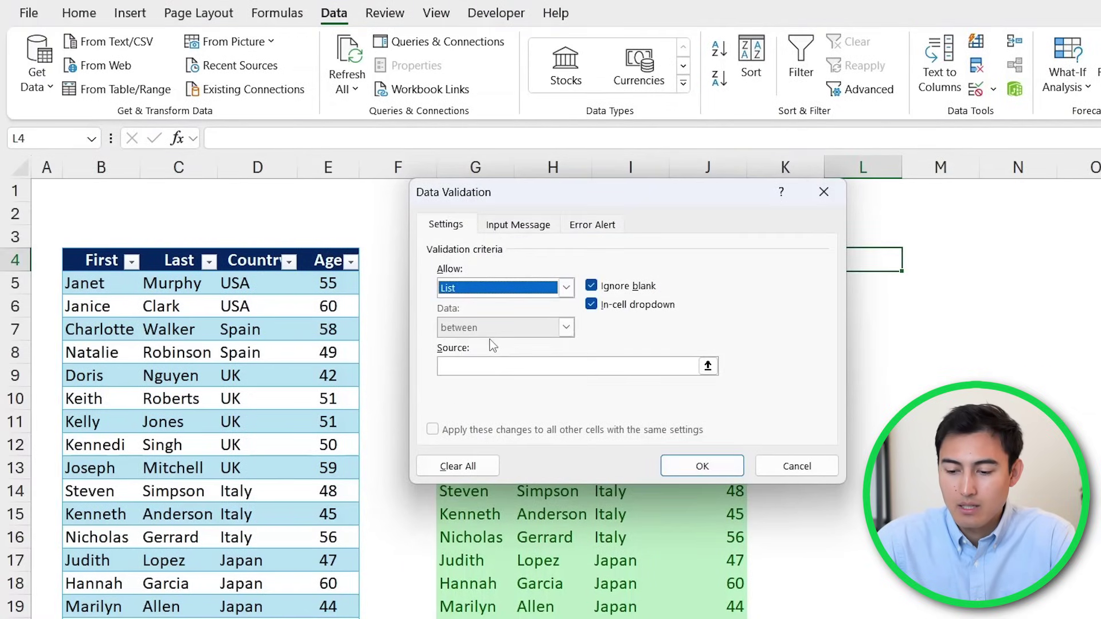
left_click(707, 366)
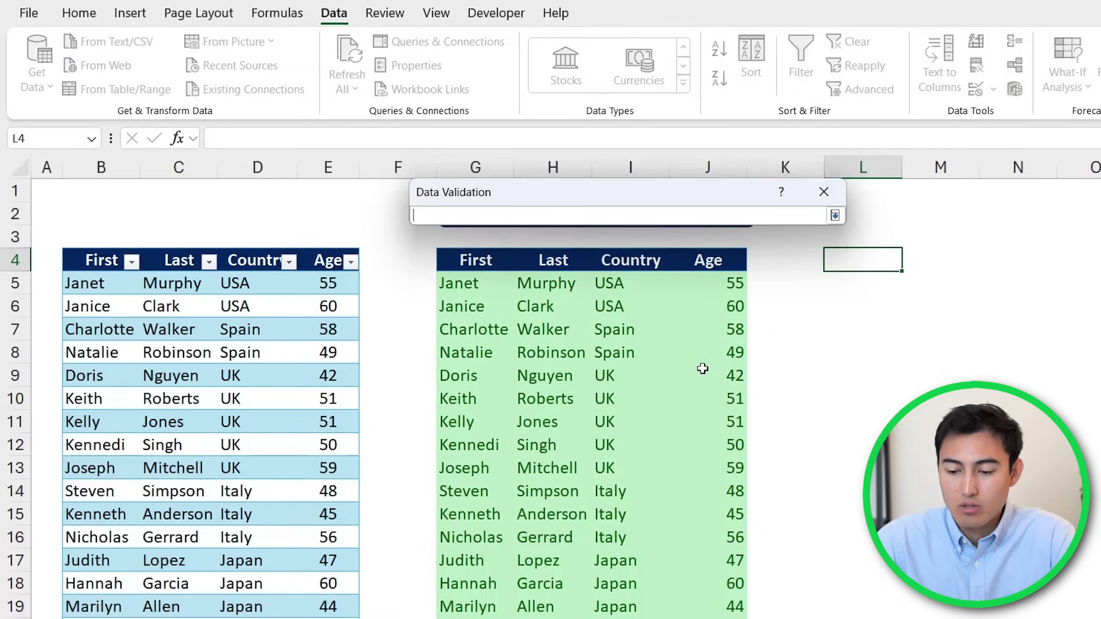
left_click(106, 281)
key("ctrl+shift+Down")
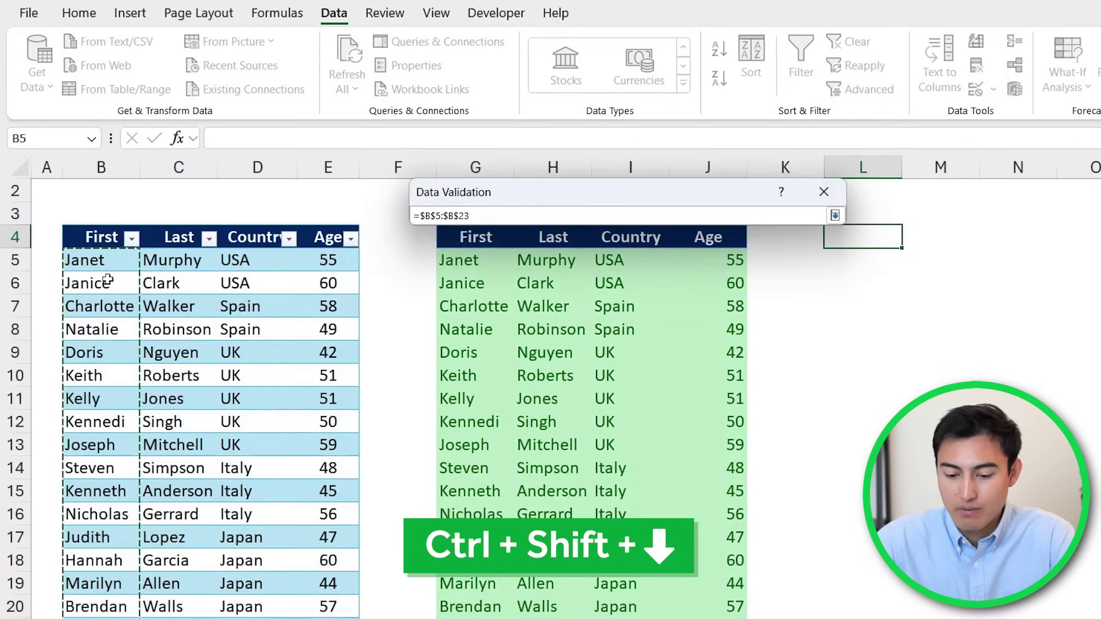
key("Return")
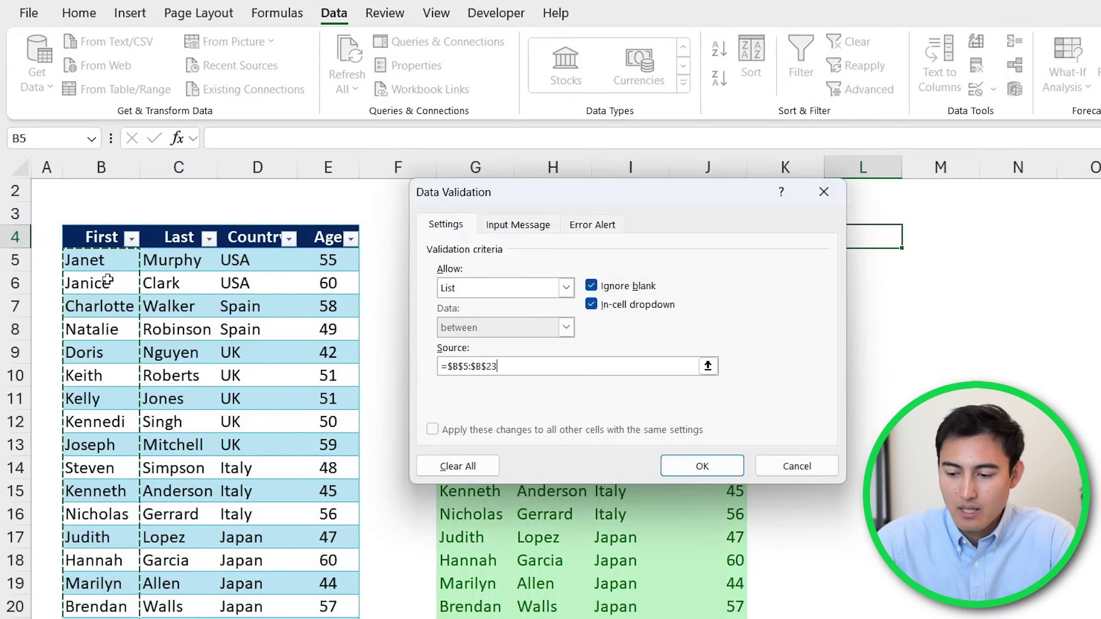
key("Return")
Open L4's dropdown to check the first-name list, then close it without choosing.
scroll(1010, 351, "up", 1)
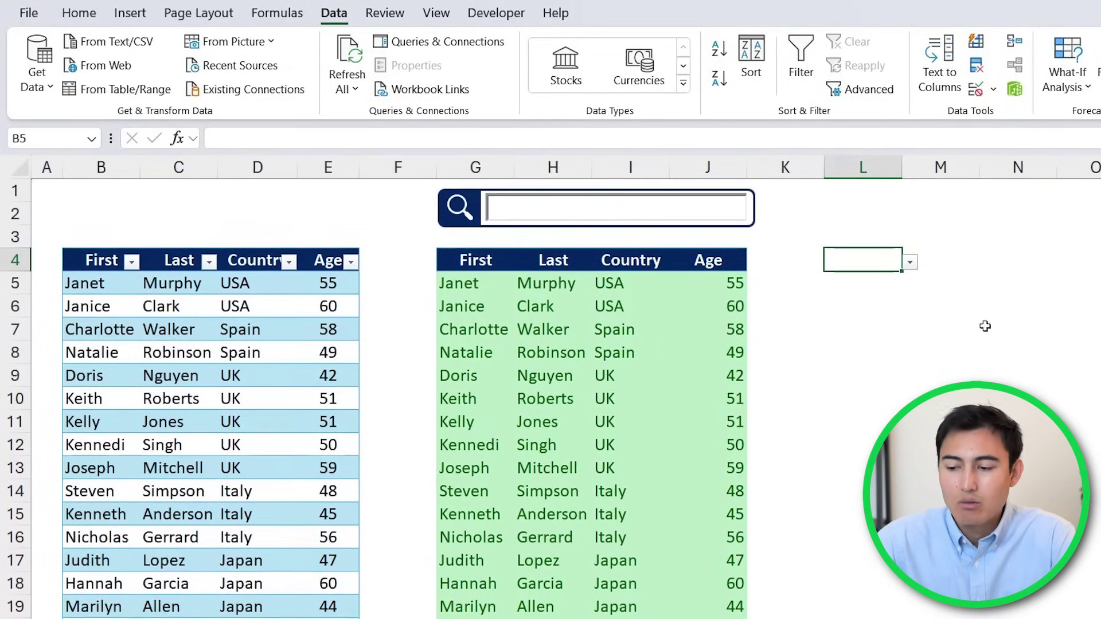
left_click(910, 263)
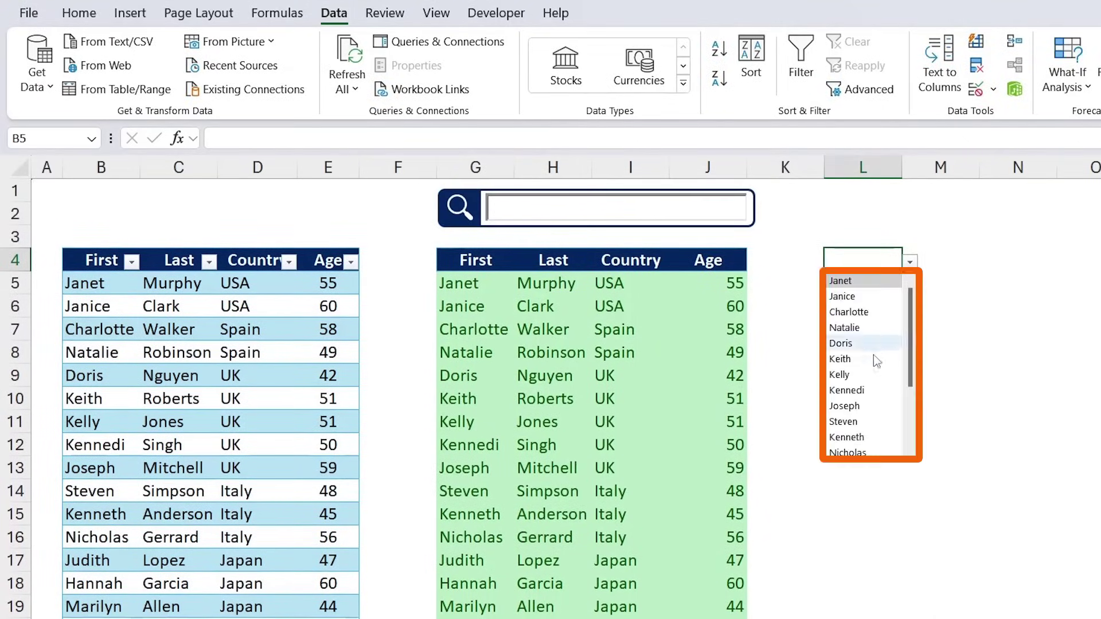
left_click_drag(910, 367, 897, 446)
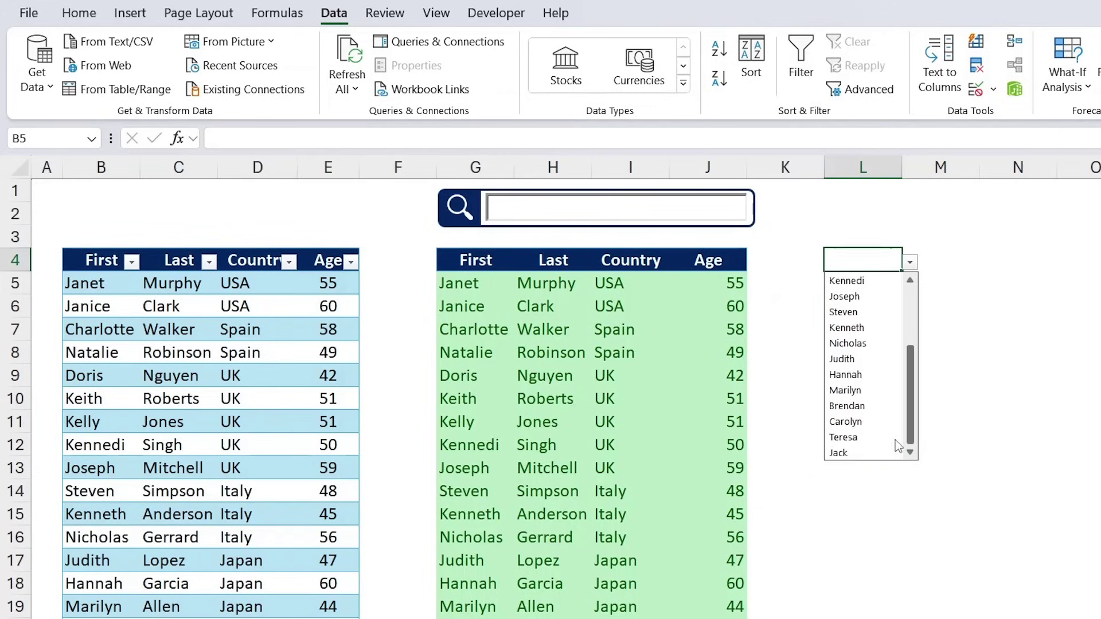
left_click(1024, 427)
left_click(1025, 428)
Type 'j' in L4 and pick Janice from the suggested names.
left_click(850, 260)
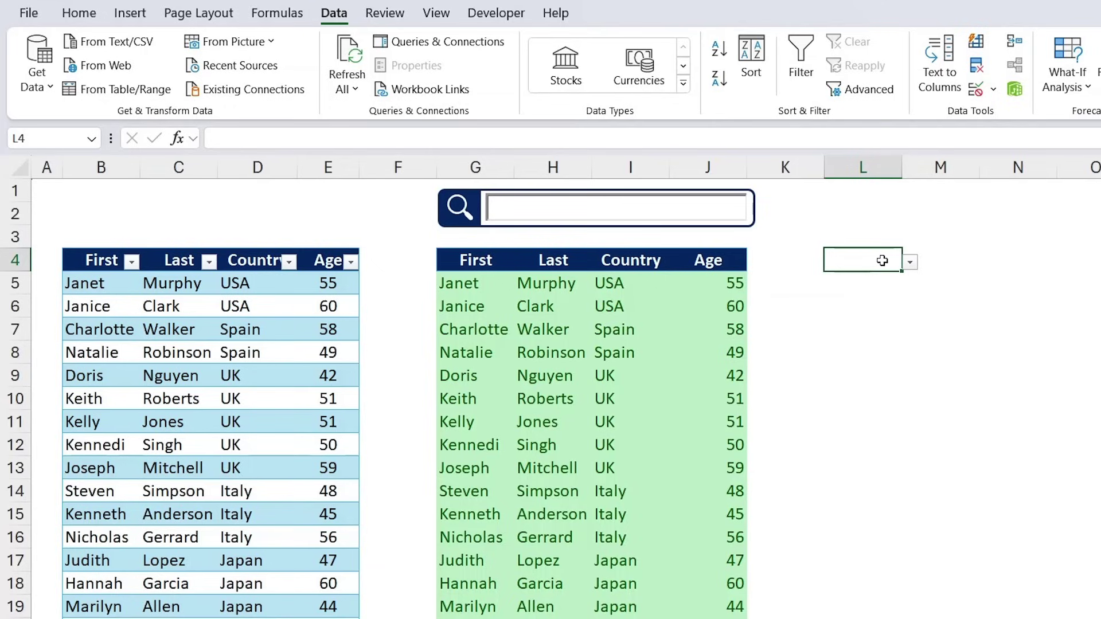
type("ja")
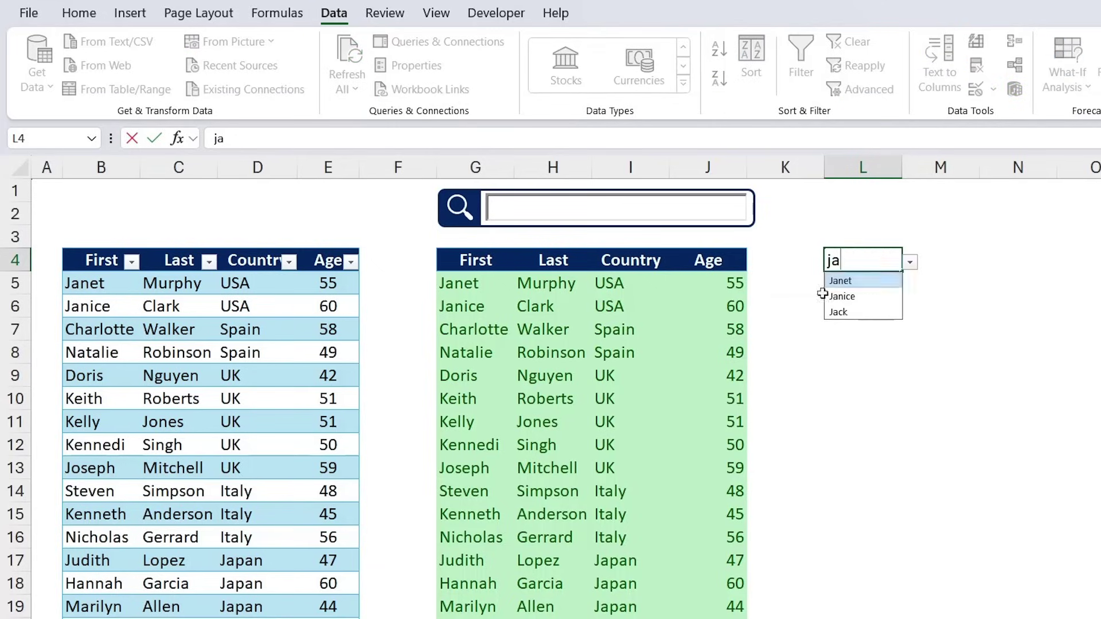
key("BackSpace")
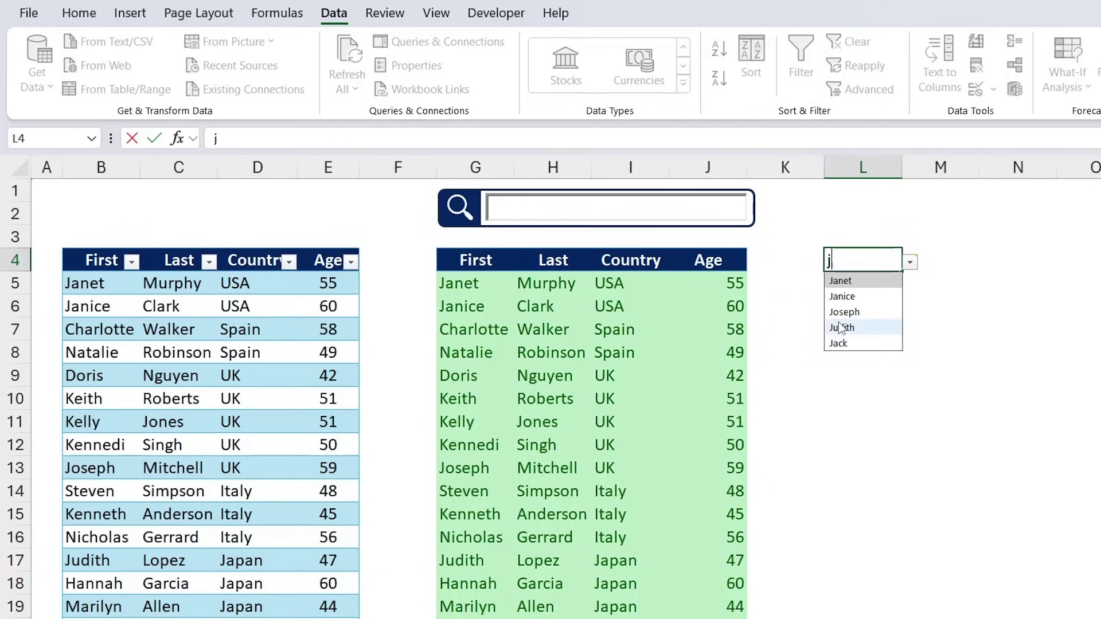
key("Down")
key("Down")
key("Down")
key("Down")
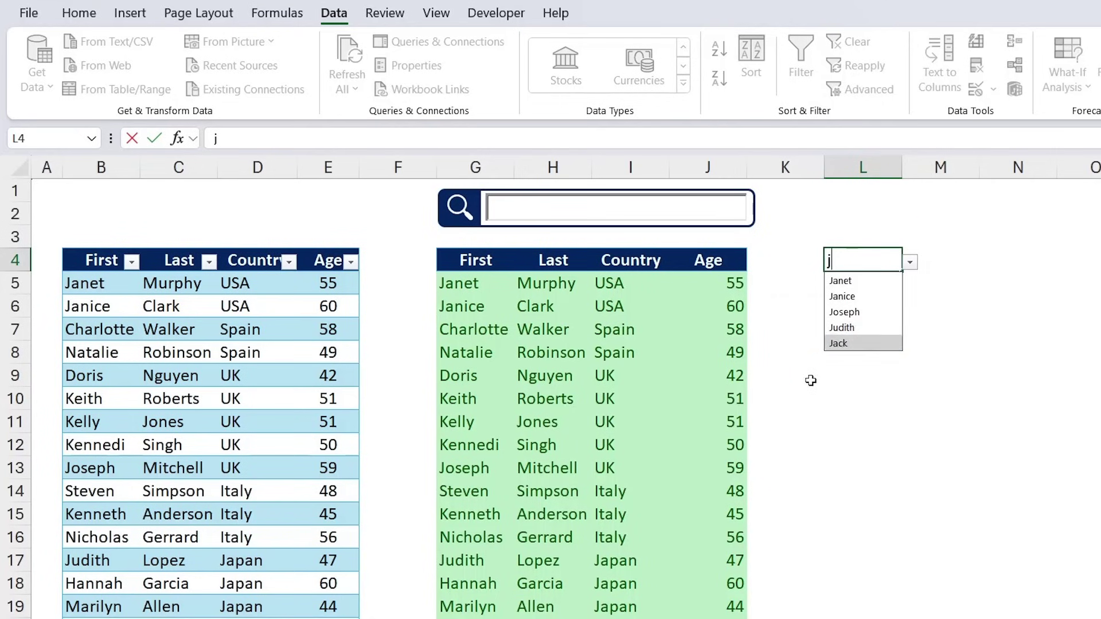
key("Up")
key("Up")
key("Up")
key("Return")
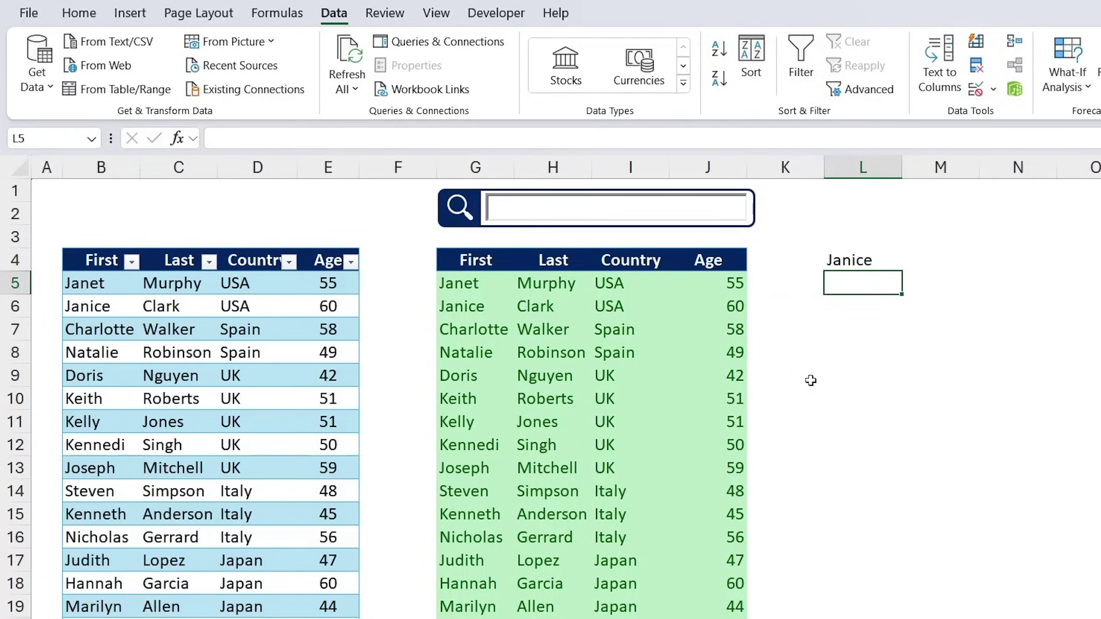